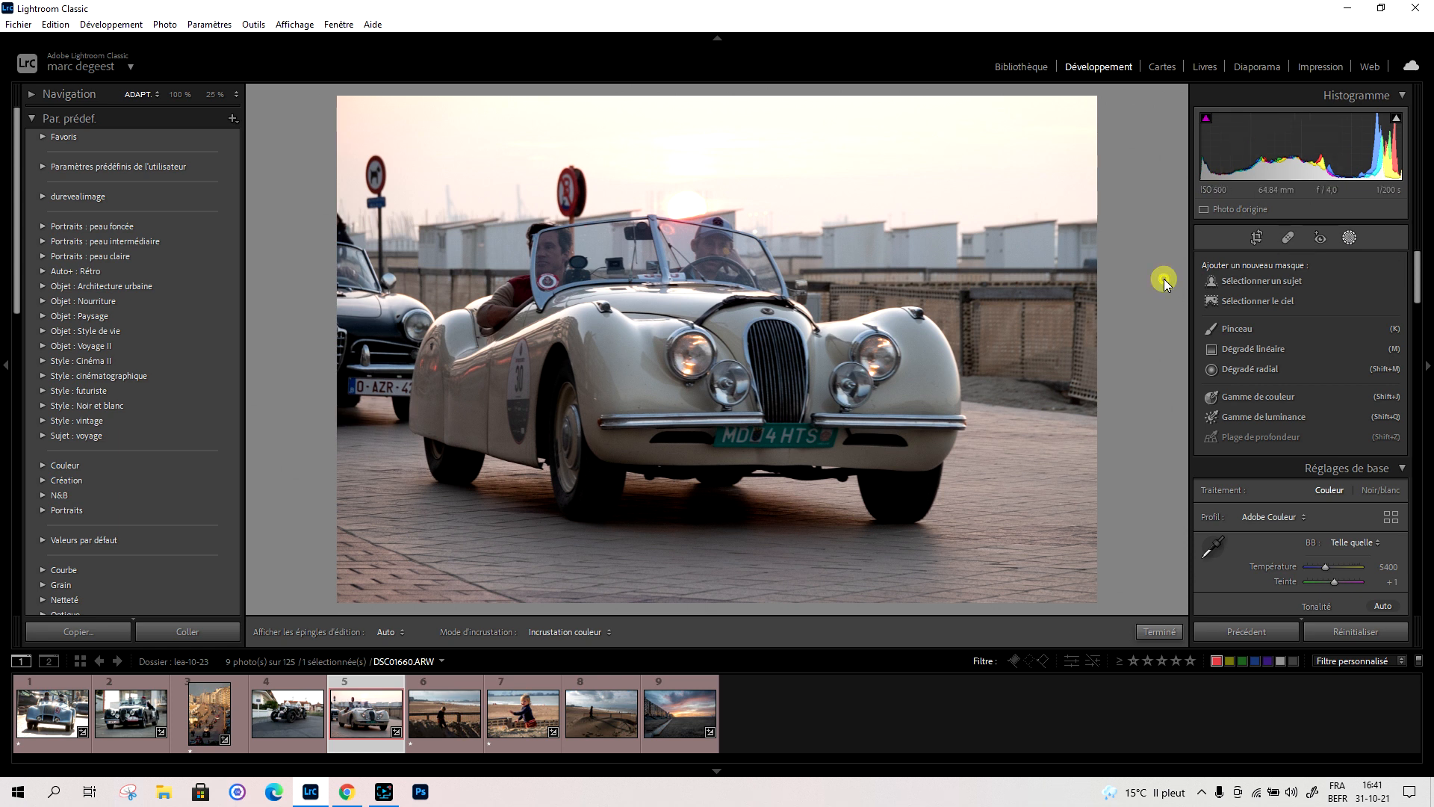
Close masking and set the photo's overall highlights to −92 and shadows to +46
left_click(1139, 631)
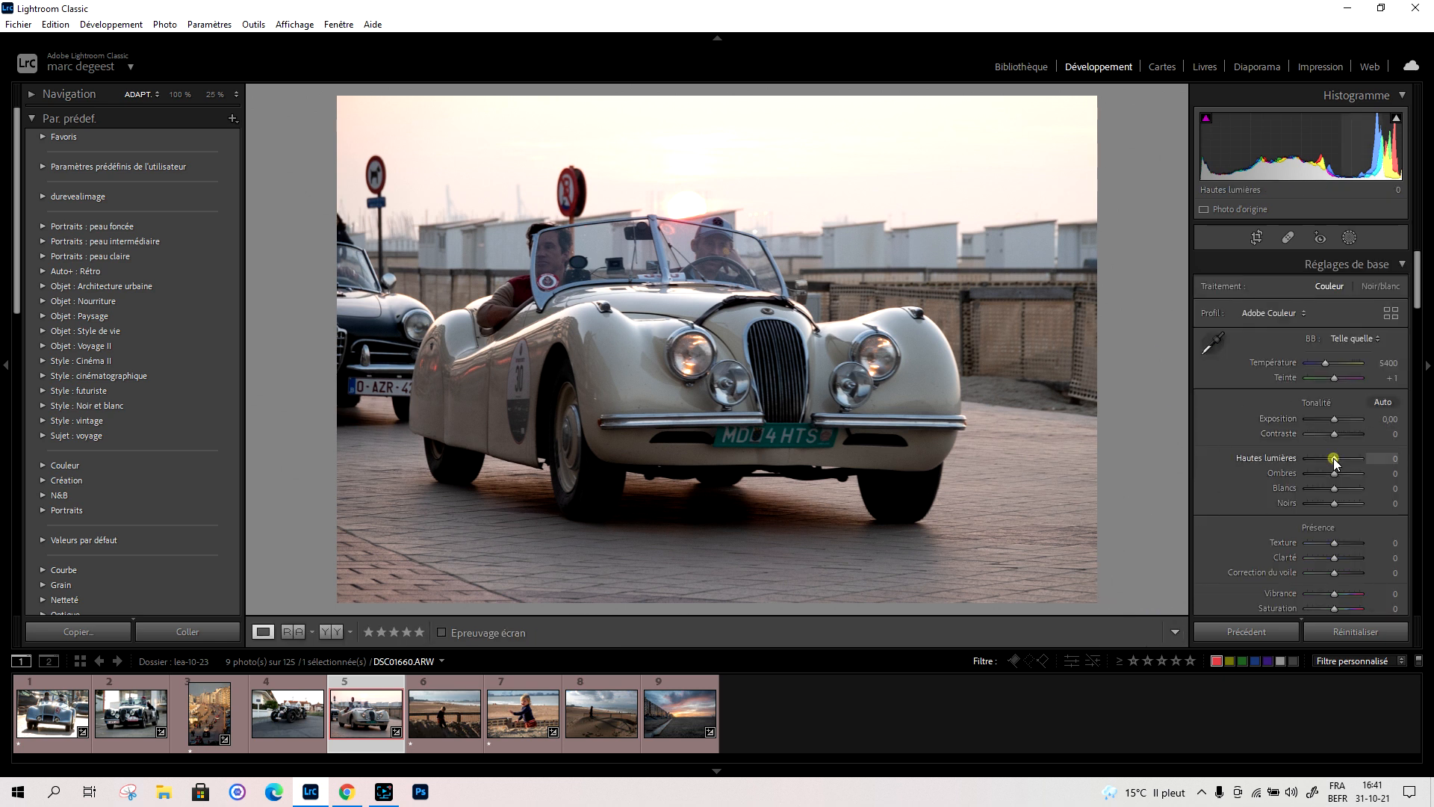
left_click_drag(1333, 459, 1298, 458)
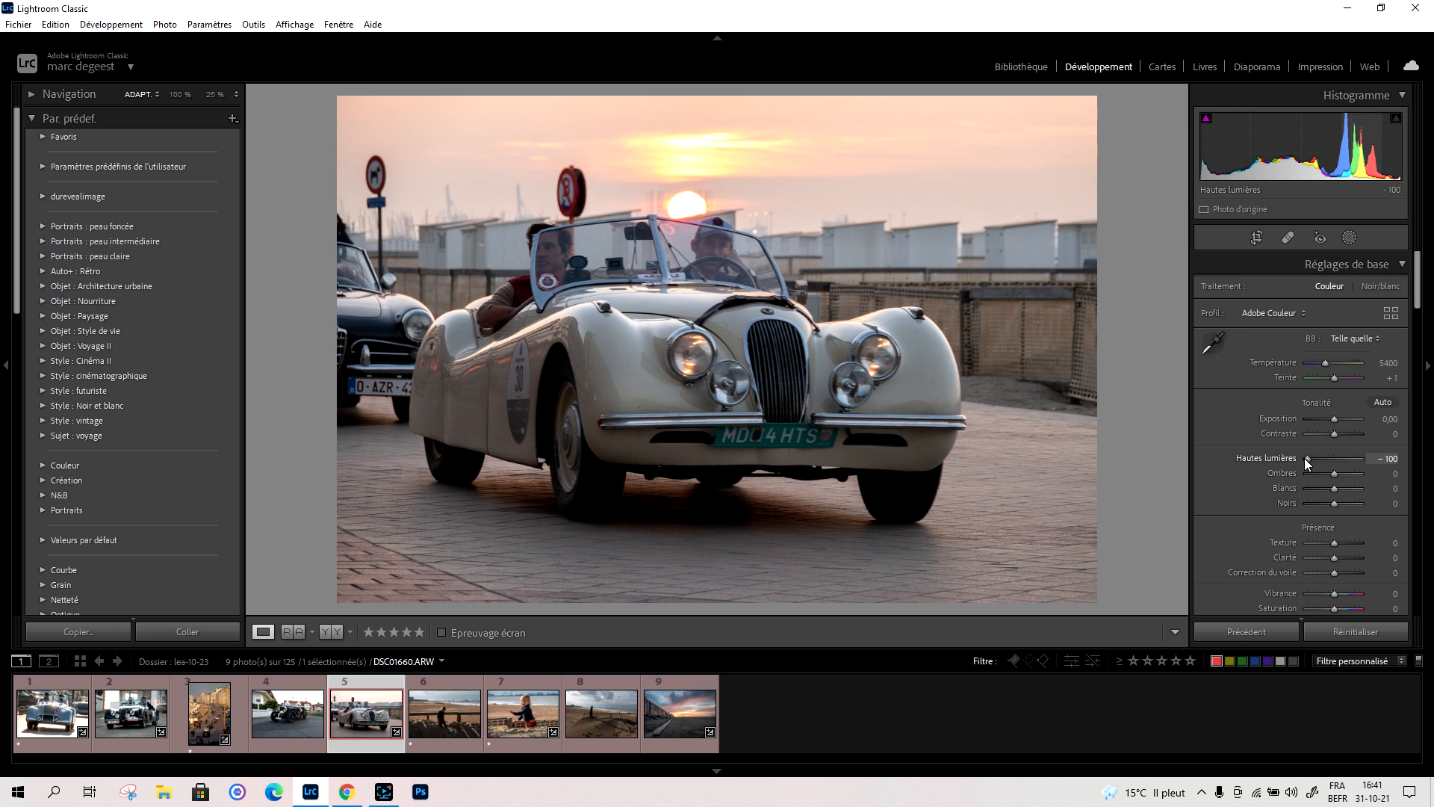
mouse_move(1335, 473)
left_mouse_down()
mouse_move(1354, 472)
mouse_move(1321, 464)
left_mouse_up()
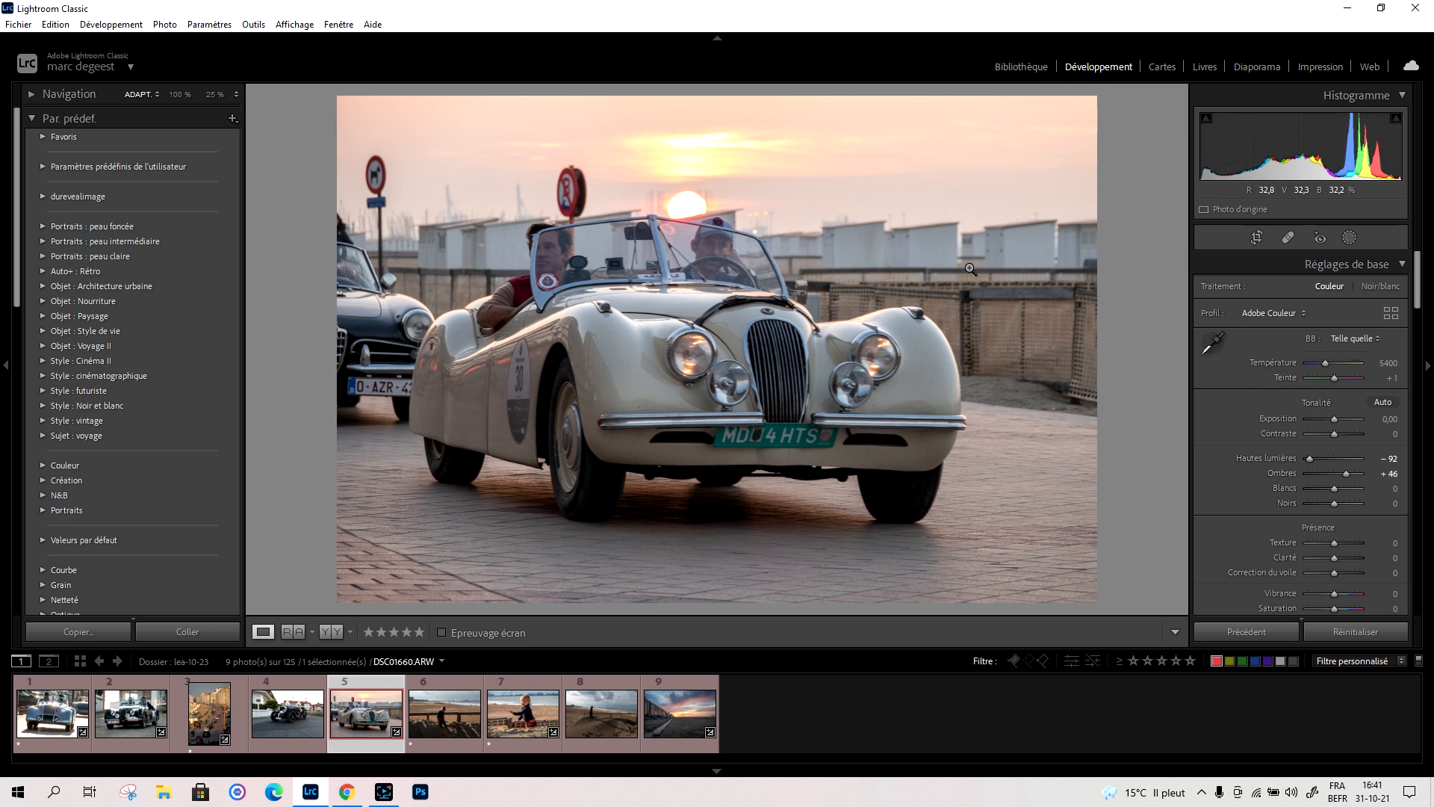
Paint a brush mask over the white car's front bumper and number plate, and lower its exposure to darken that area
left_click(1346, 238)
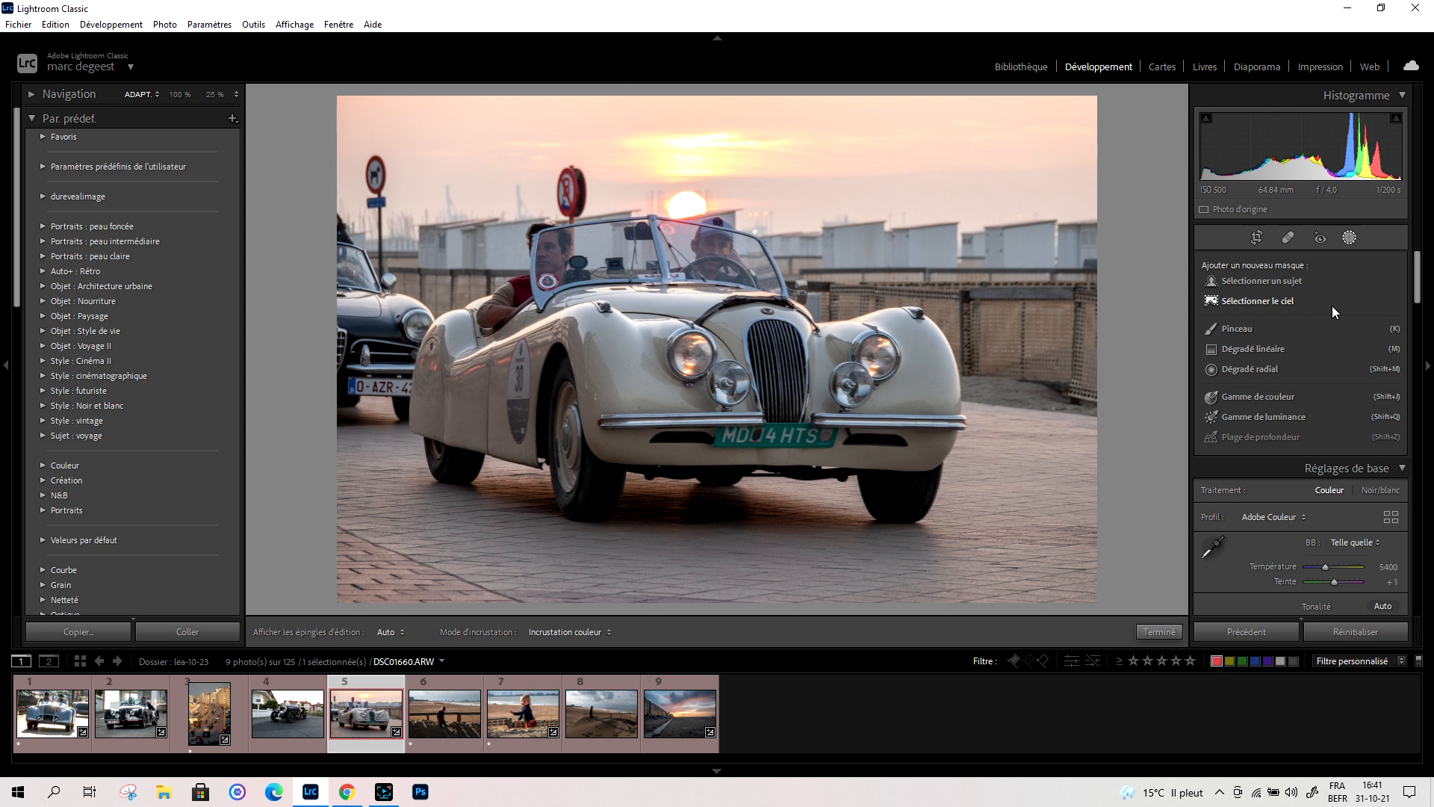
left_click(1238, 331)
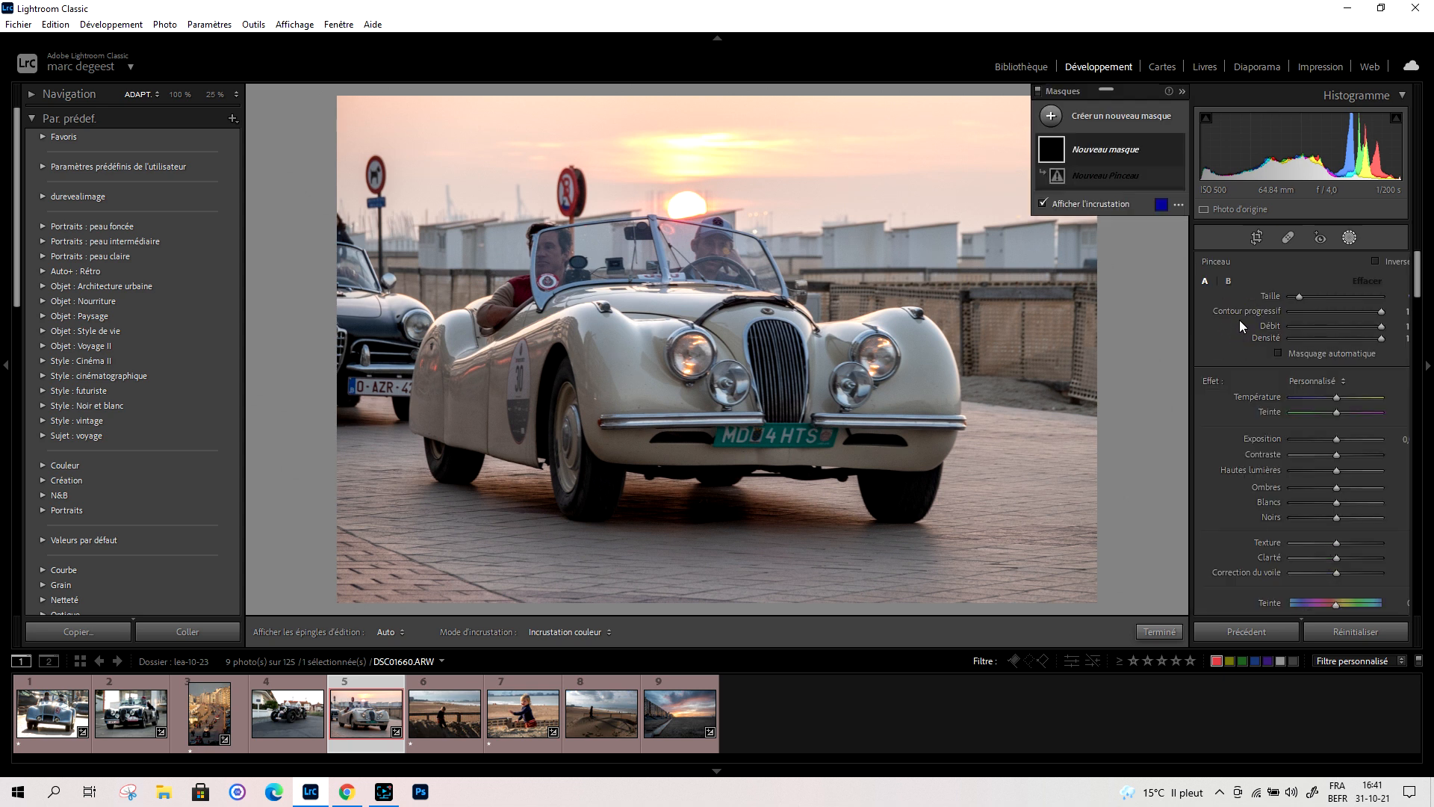
scroll(715, 351, "down", 2)
scroll(678, 403, "up", 1)
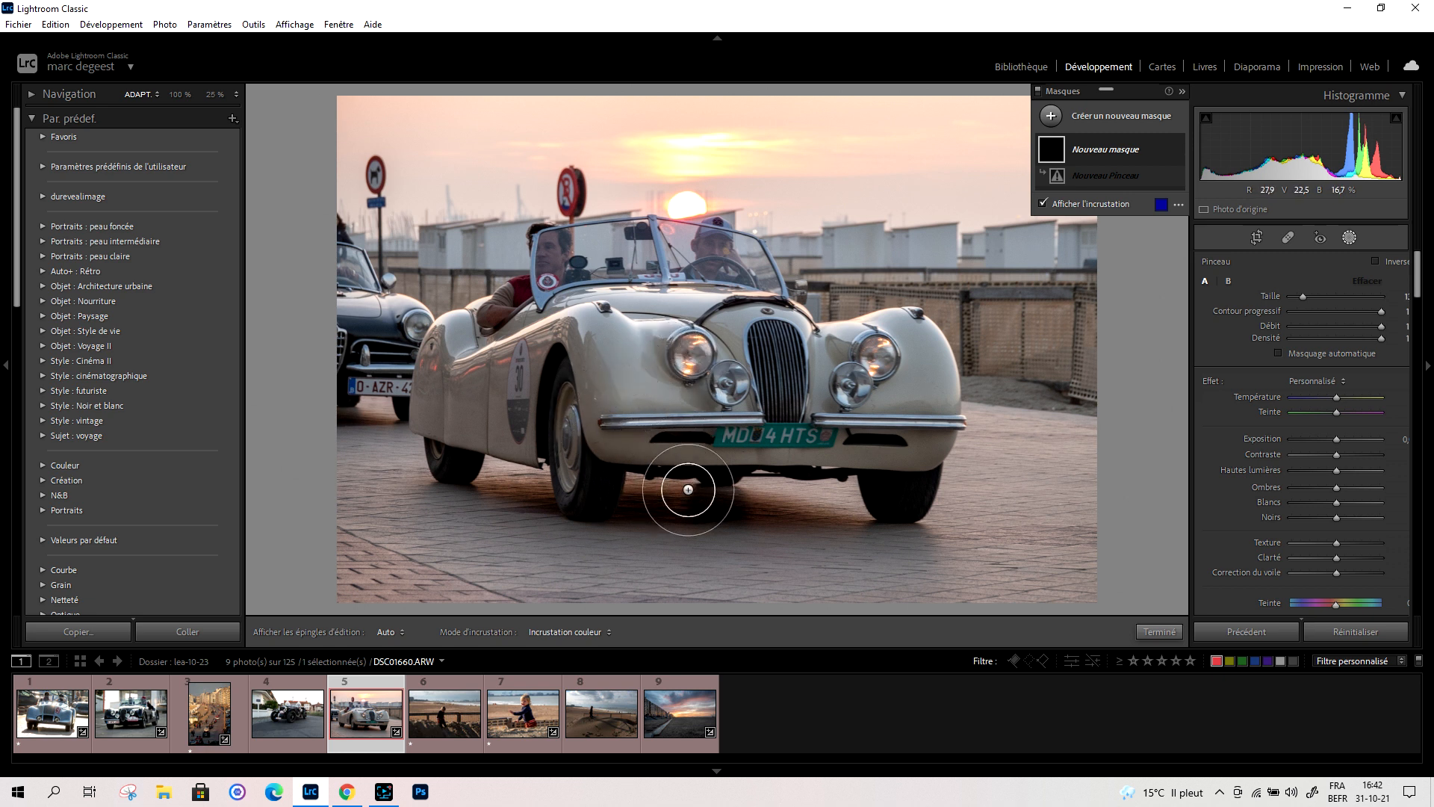
mouse_move(744, 441)
left_mouse_down()
mouse_move(737, 426)
mouse_move(785, 438)
mouse_move(735, 430)
mouse_move(695, 400)
mouse_move(658, 428)
mouse_move(941, 439)
left_mouse_up()
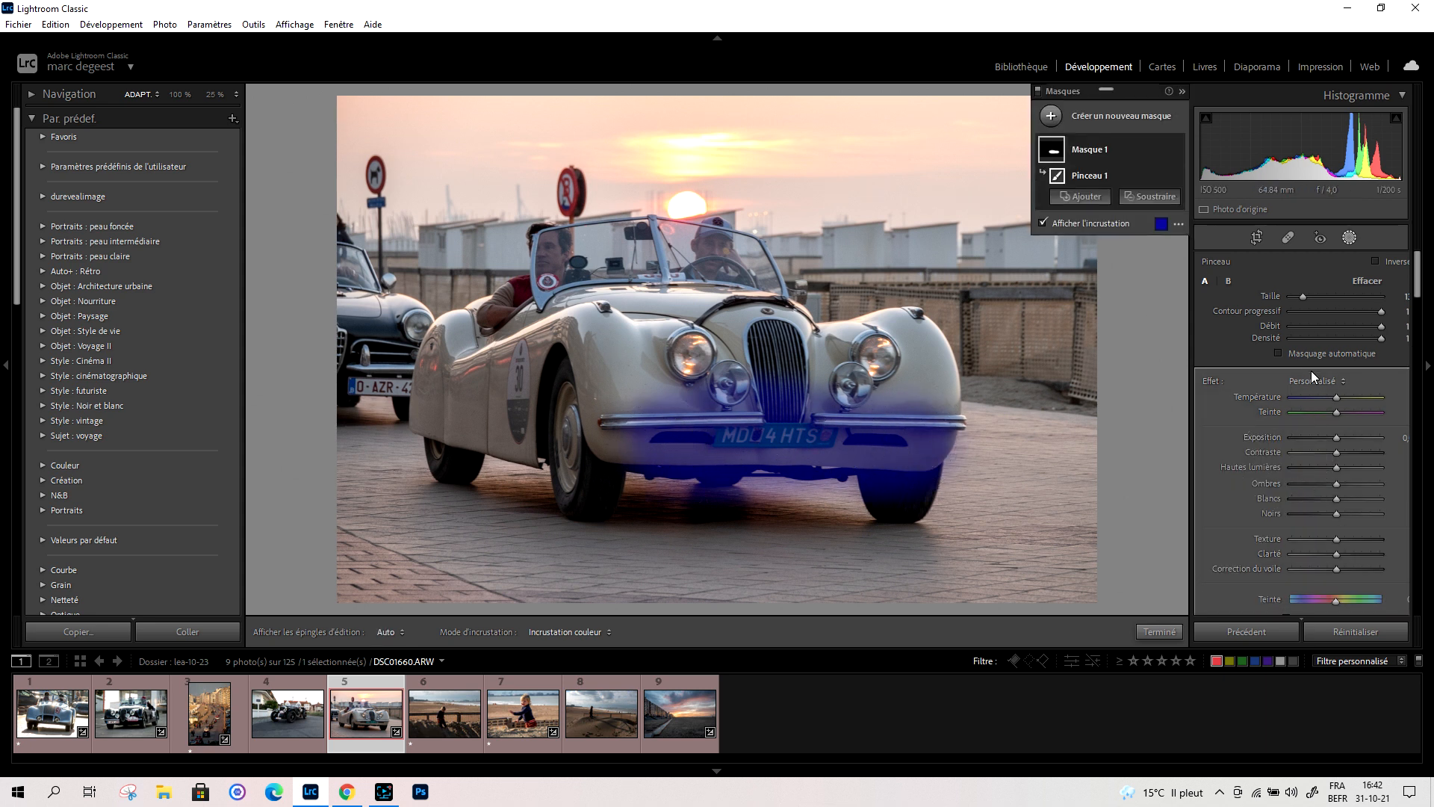
left_click_drag(1330, 438, 1320, 436)
double_click(1211, 381)
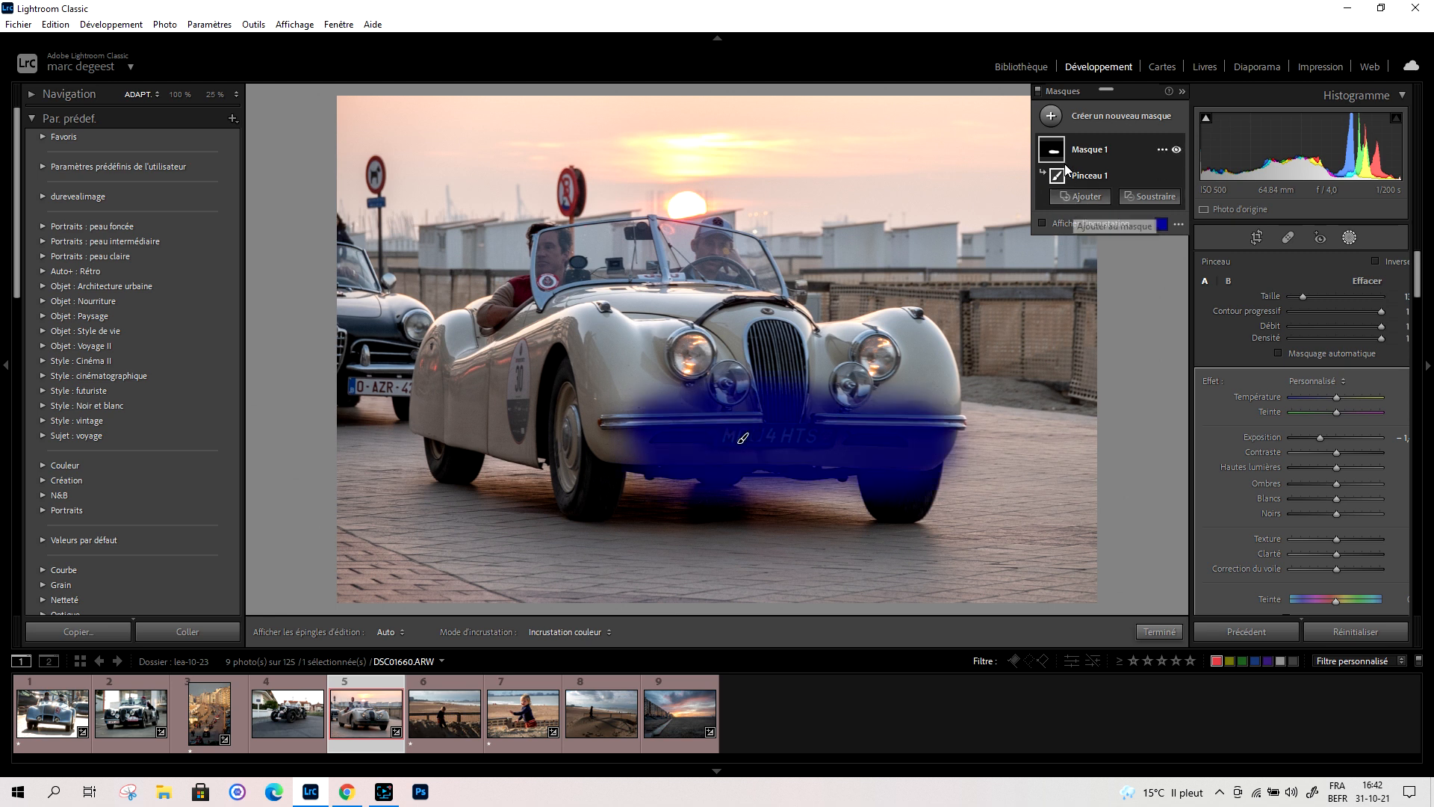
left_click(1039, 92)
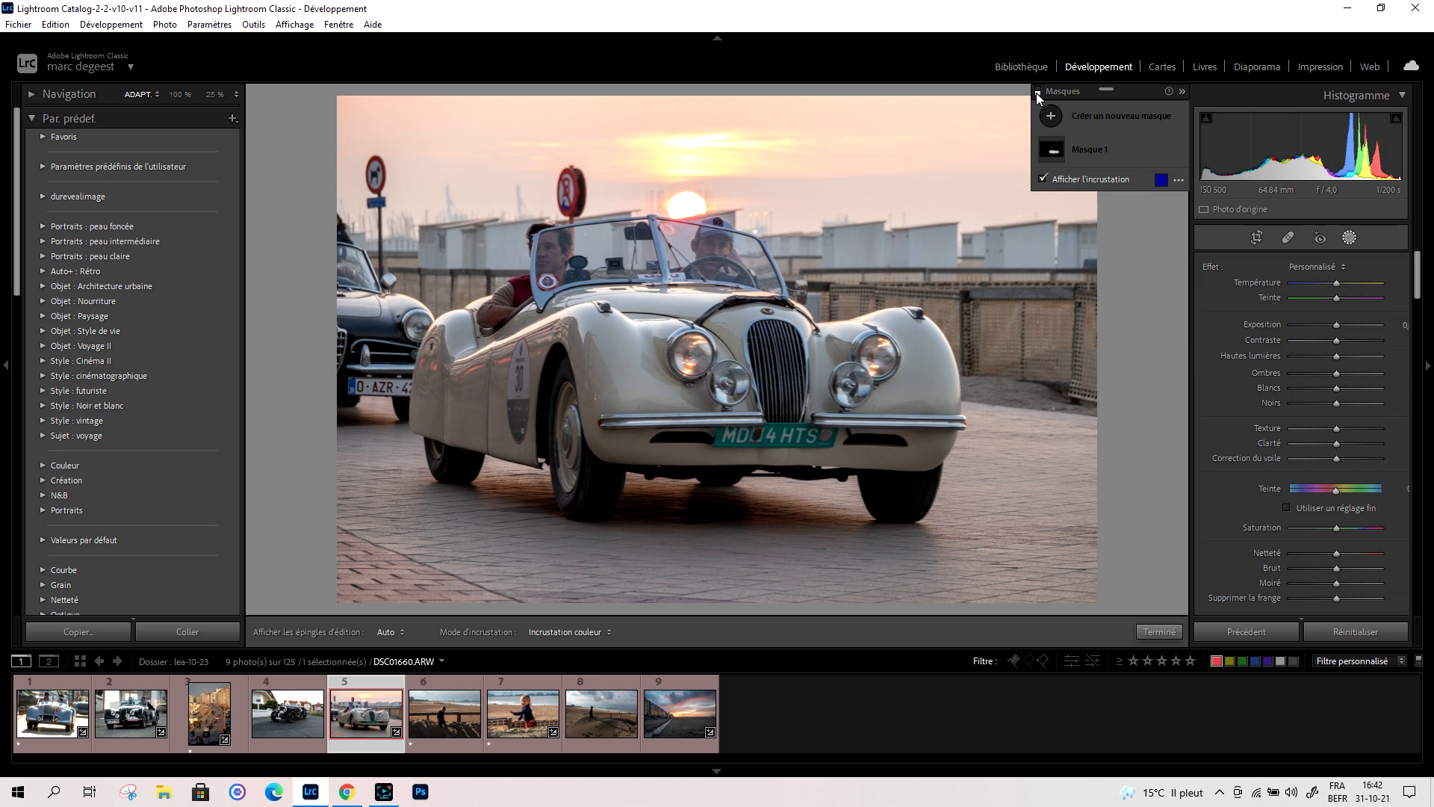
left_click(1038, 92)
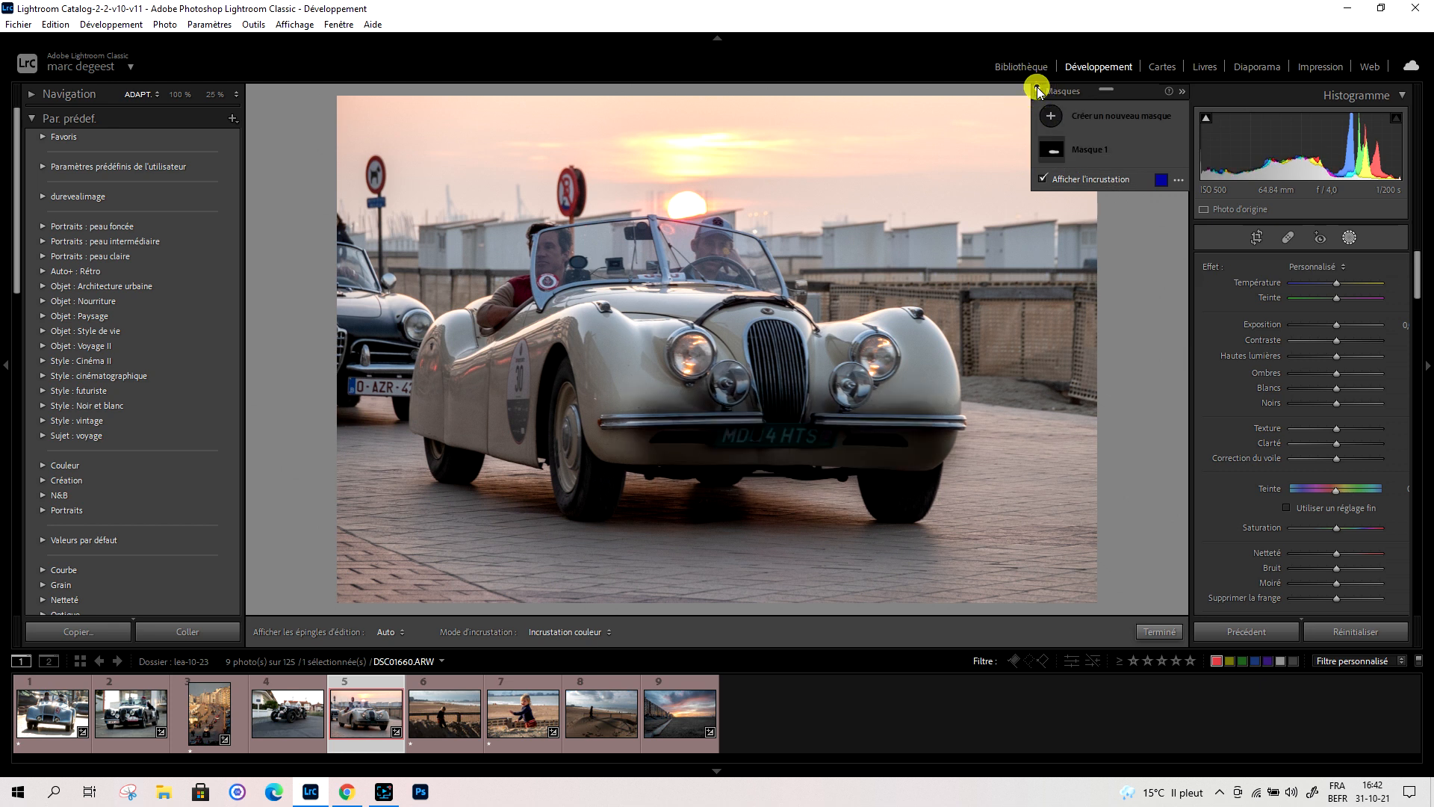
left_click(1038, 91)
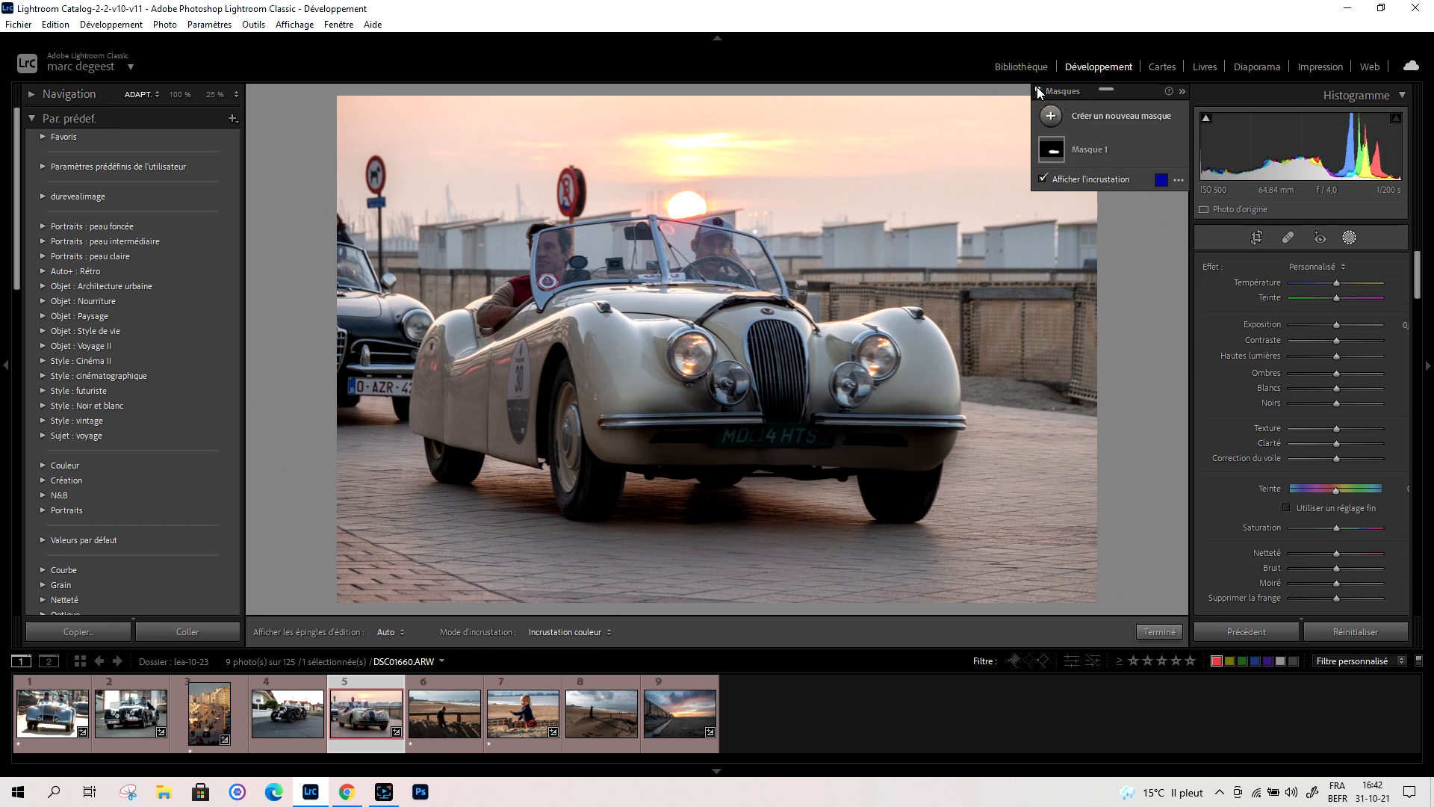
Rename the bumper brush mask as parechoc
left_click(1091, 147)
double_click(1092, 148)
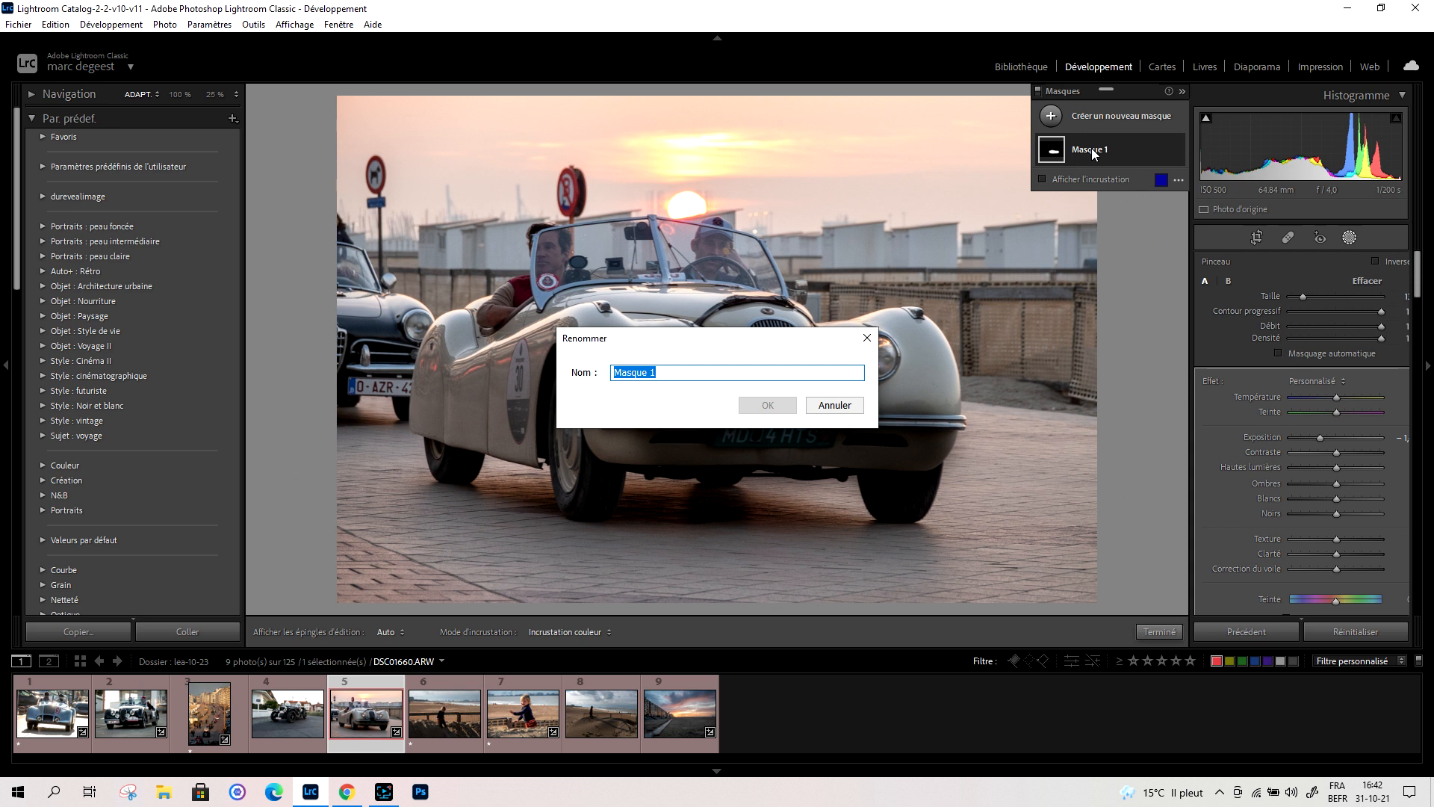
type("parecho")
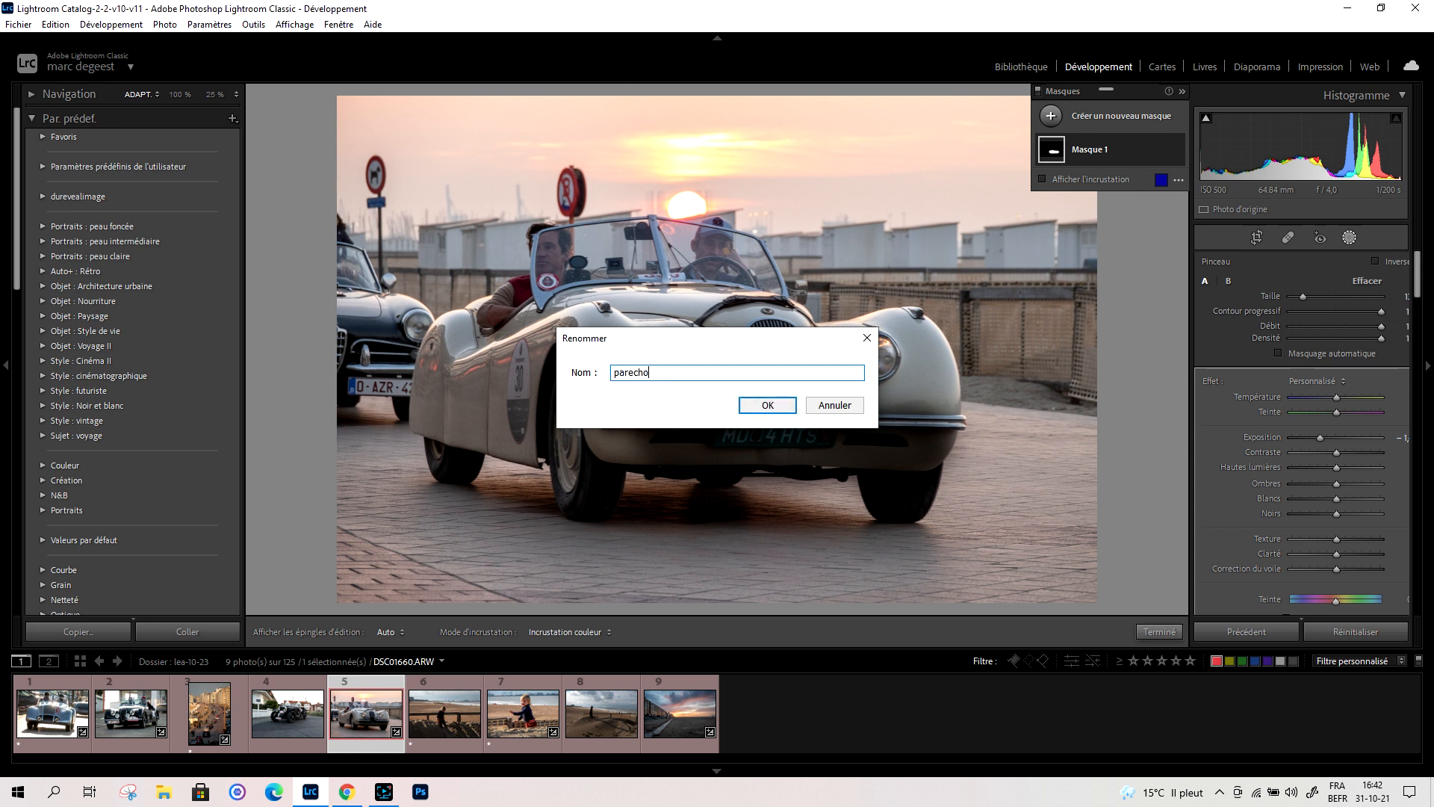
type("c")
key("Return")
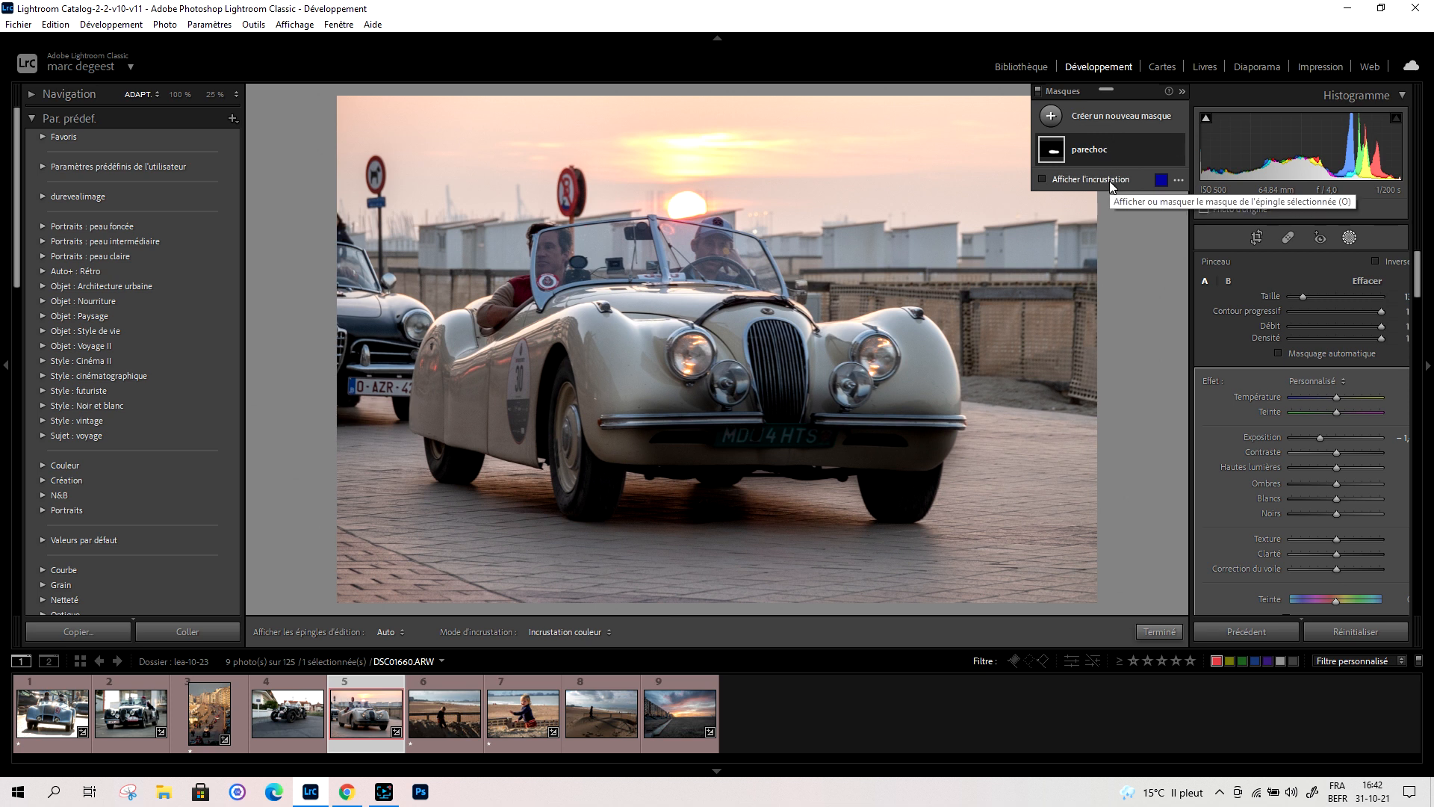
Paint a new brush mask over the two people behind the windshield and raise its saturation
left_click(1051, 118)
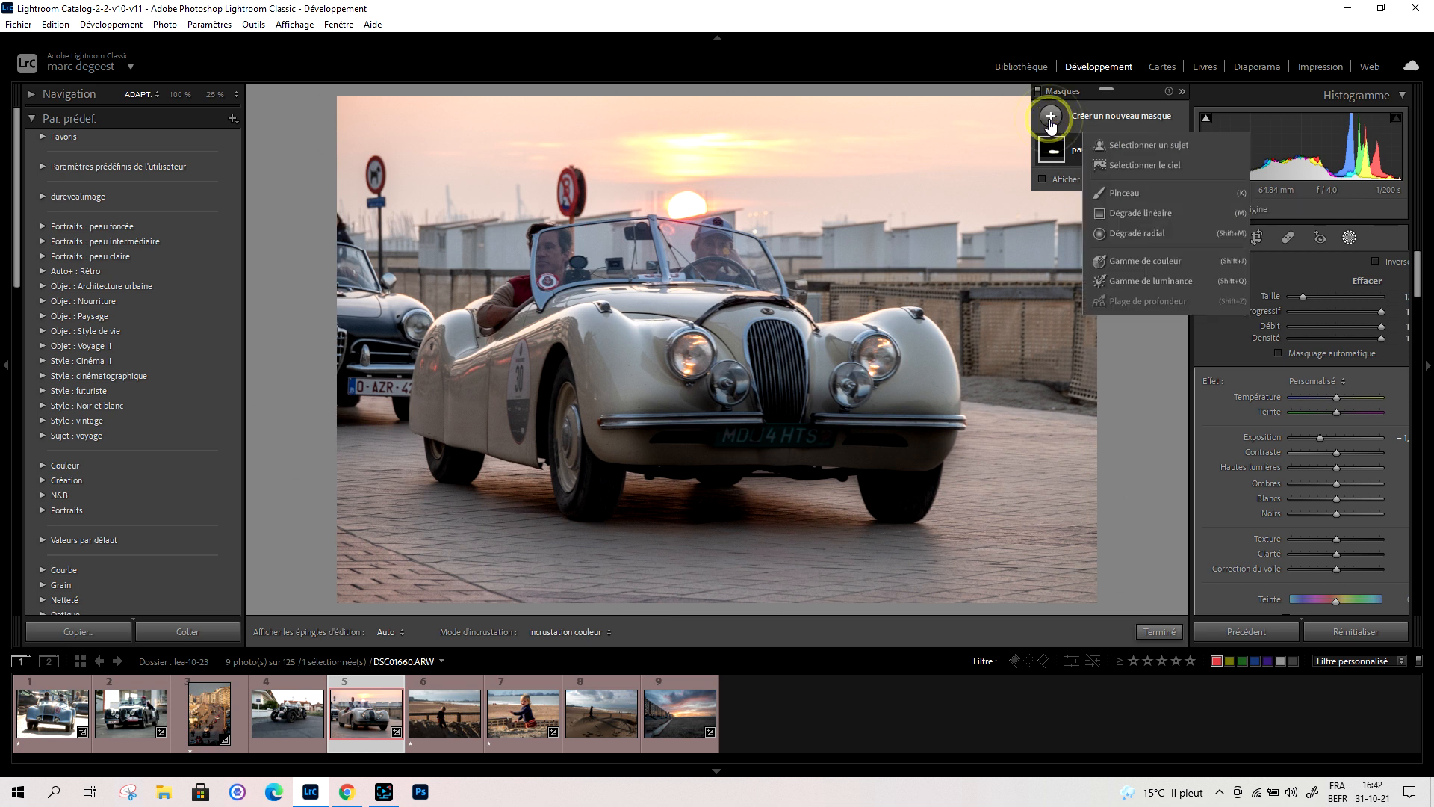
left_click(1115, 194)
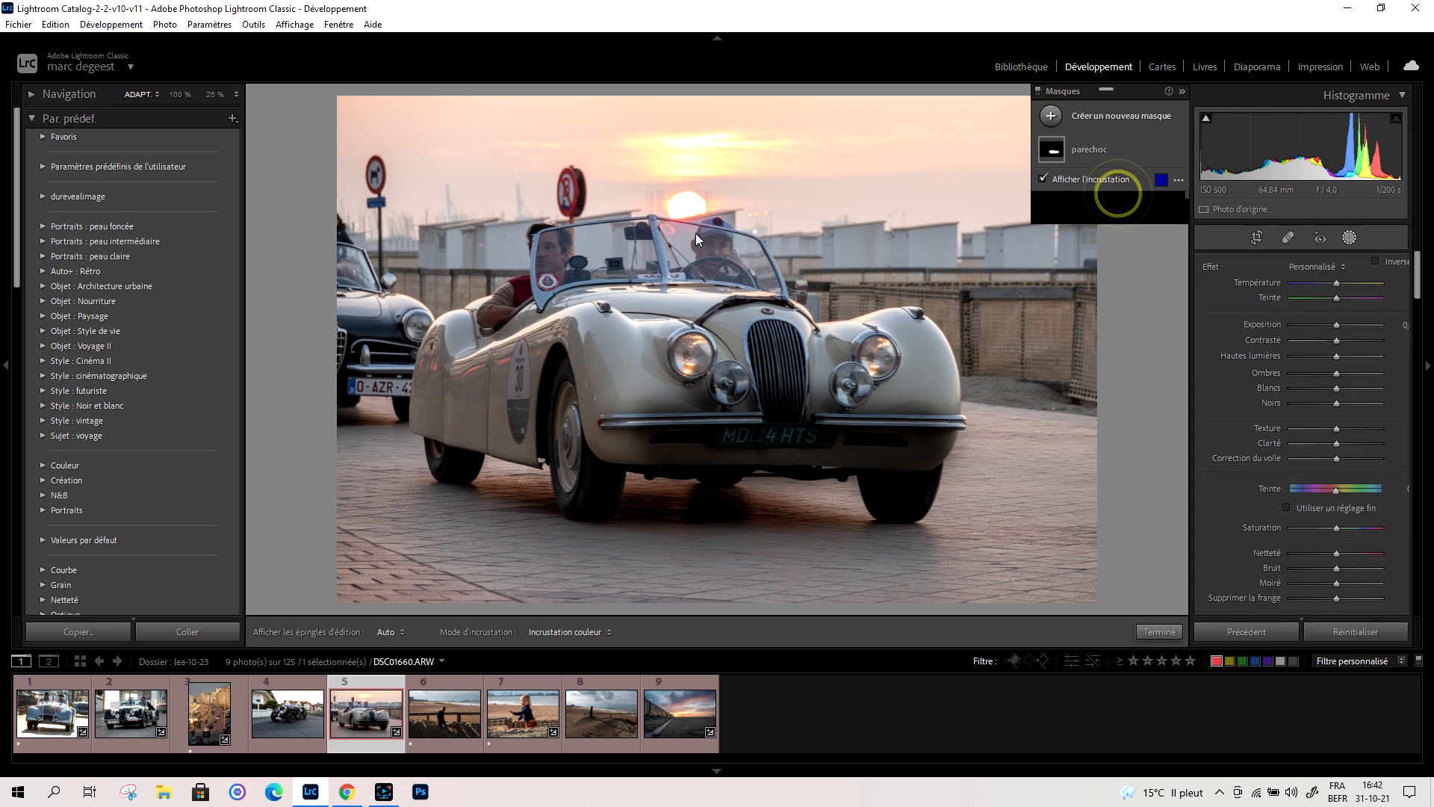
mouse_move(538, 254)
left_mouse_down()
mouse_move(544, 283)
mouse_move(721, 258)
left_mouse_up()
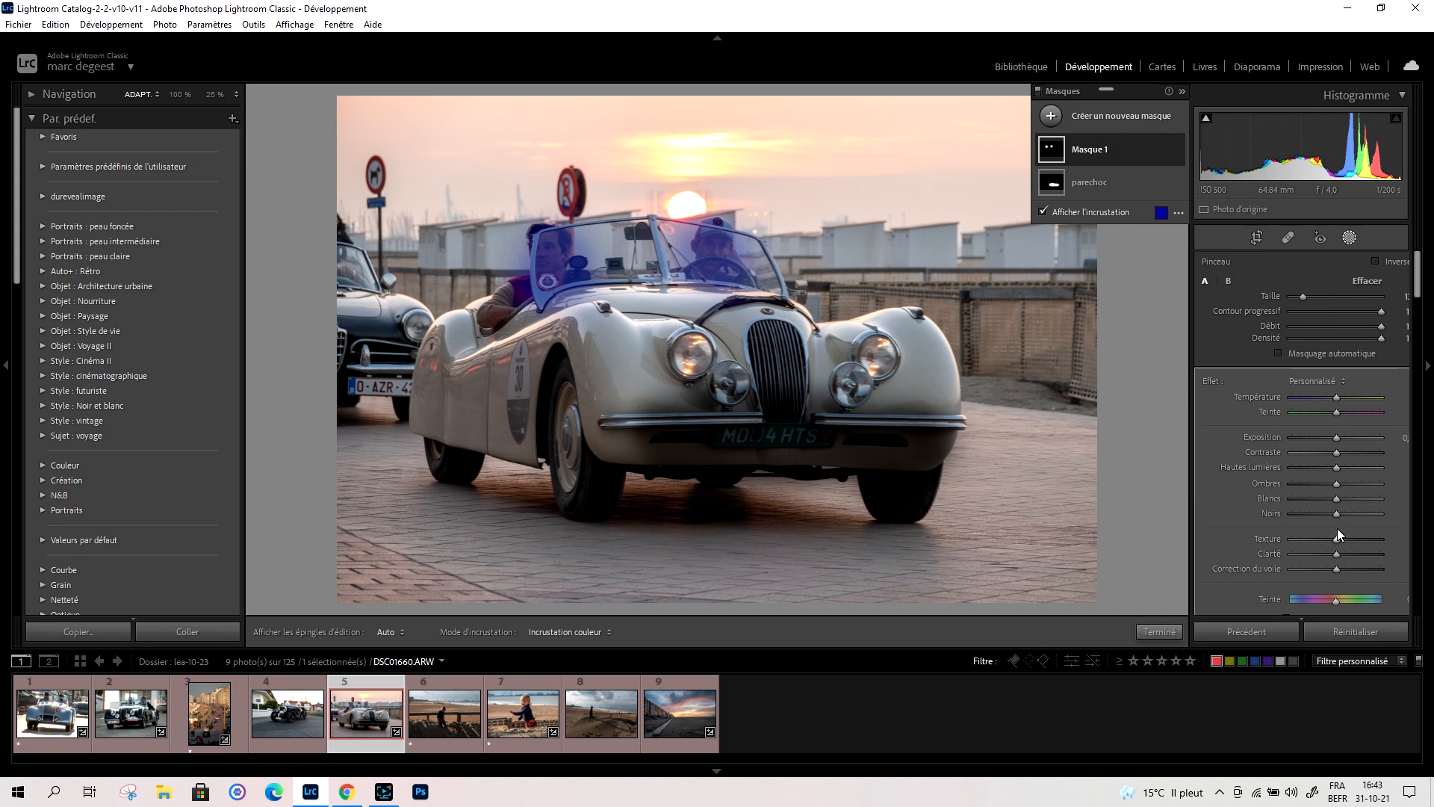
scroll(1340, 535, "down", 3)
left_click_drag(1337, 533, 1352, 529)
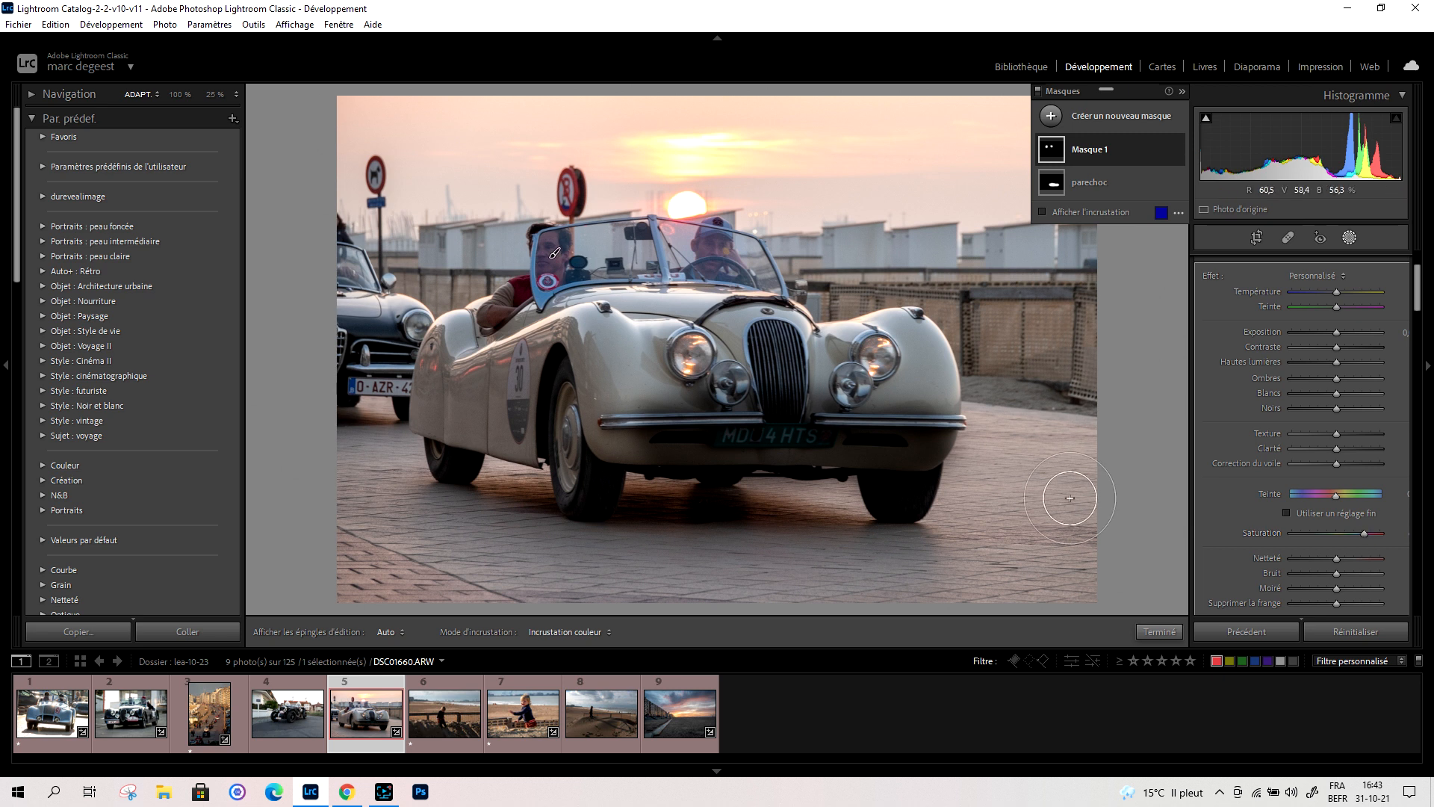
Rename the mask covering the two people as personnes
double_click(1085, 150)
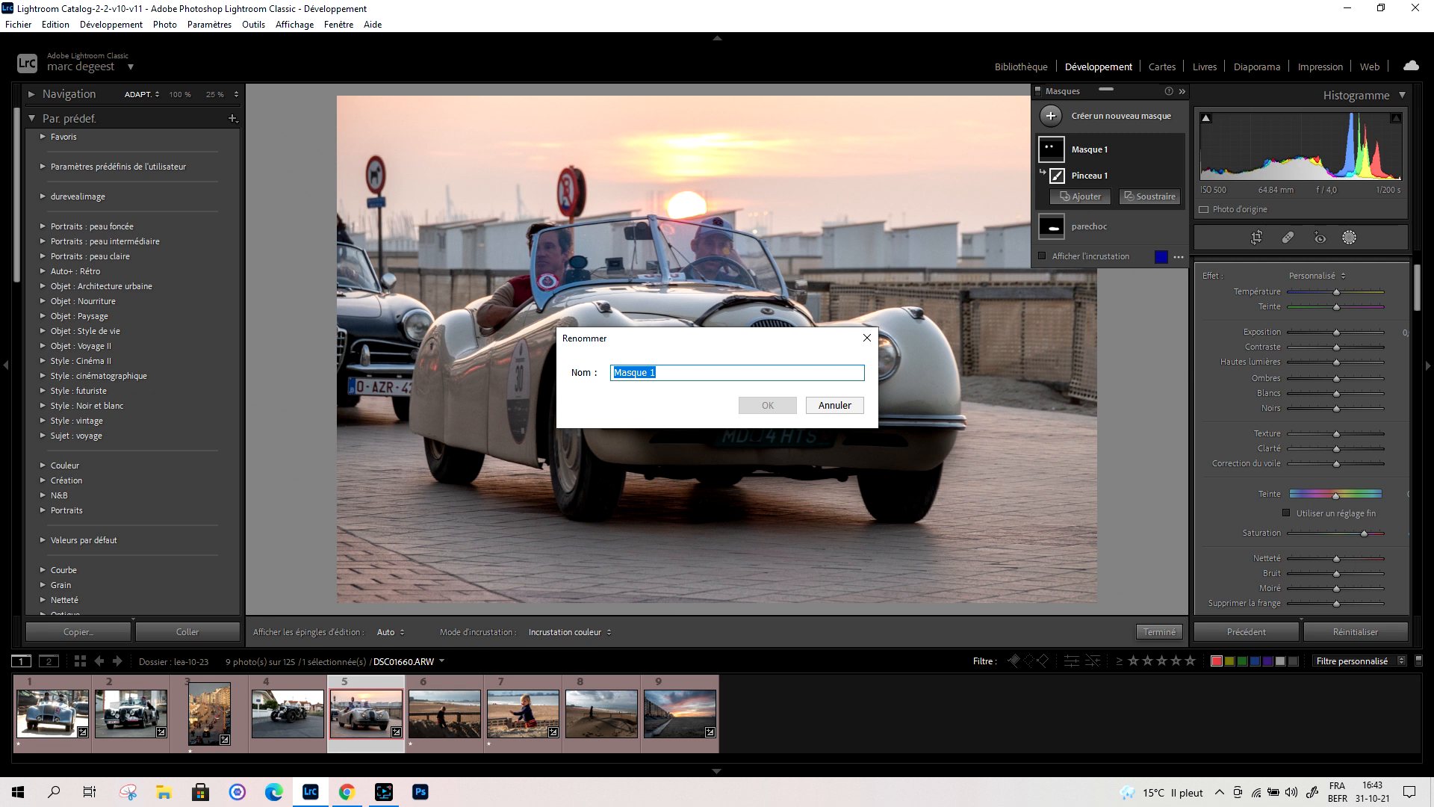
type("personnes")
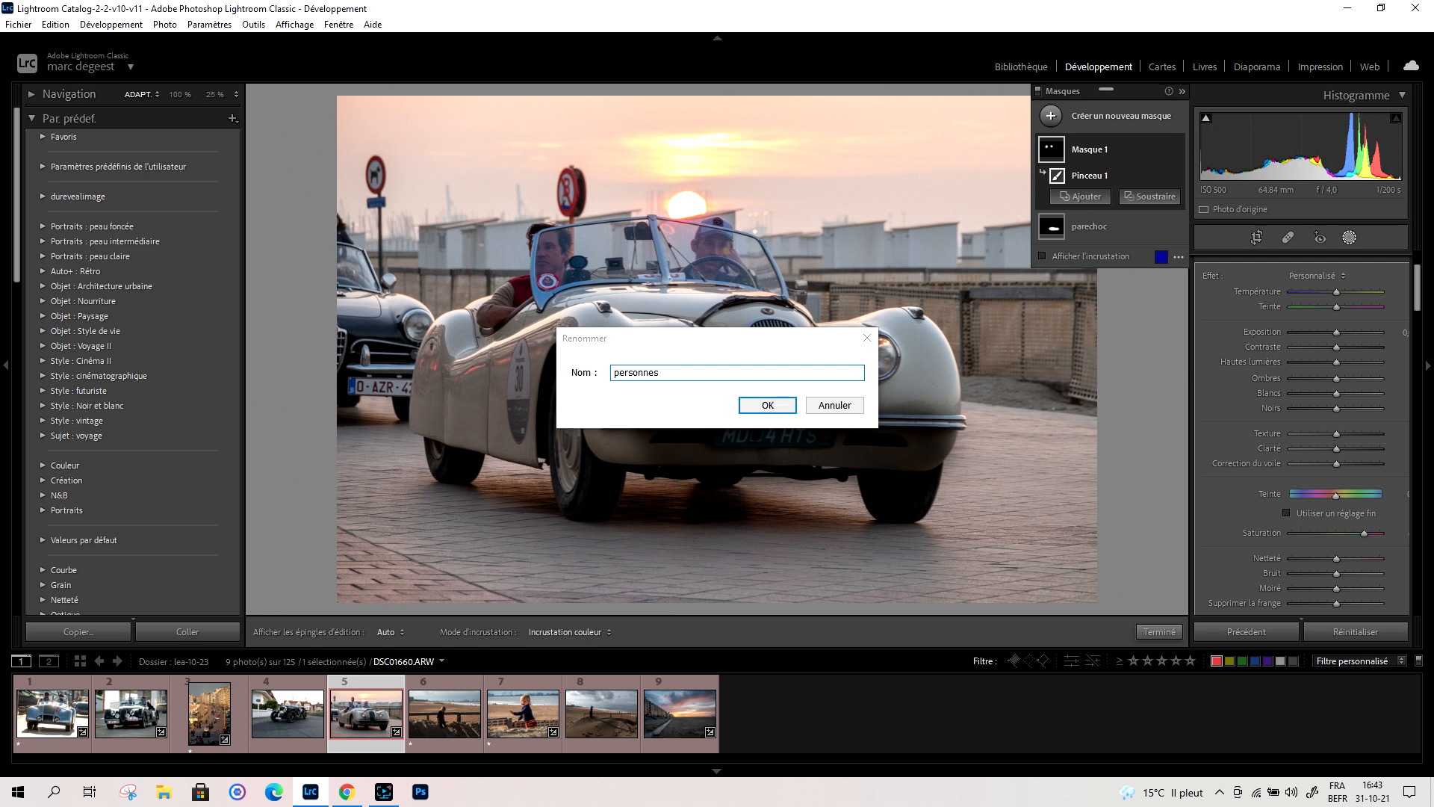
key("Return")
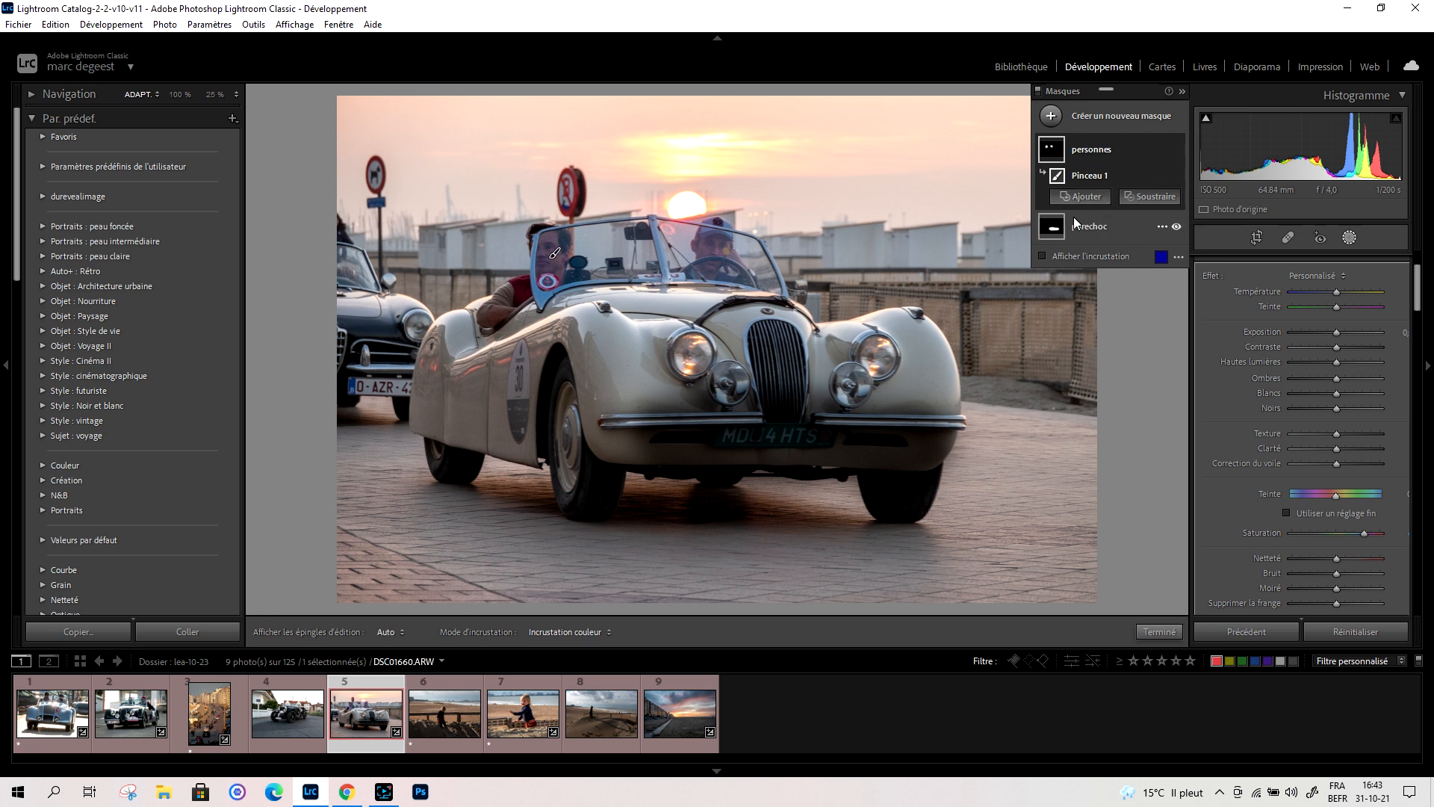
Add a linear gradient mask running straight down over the sky to just below the sun
left_click(1053, 118)
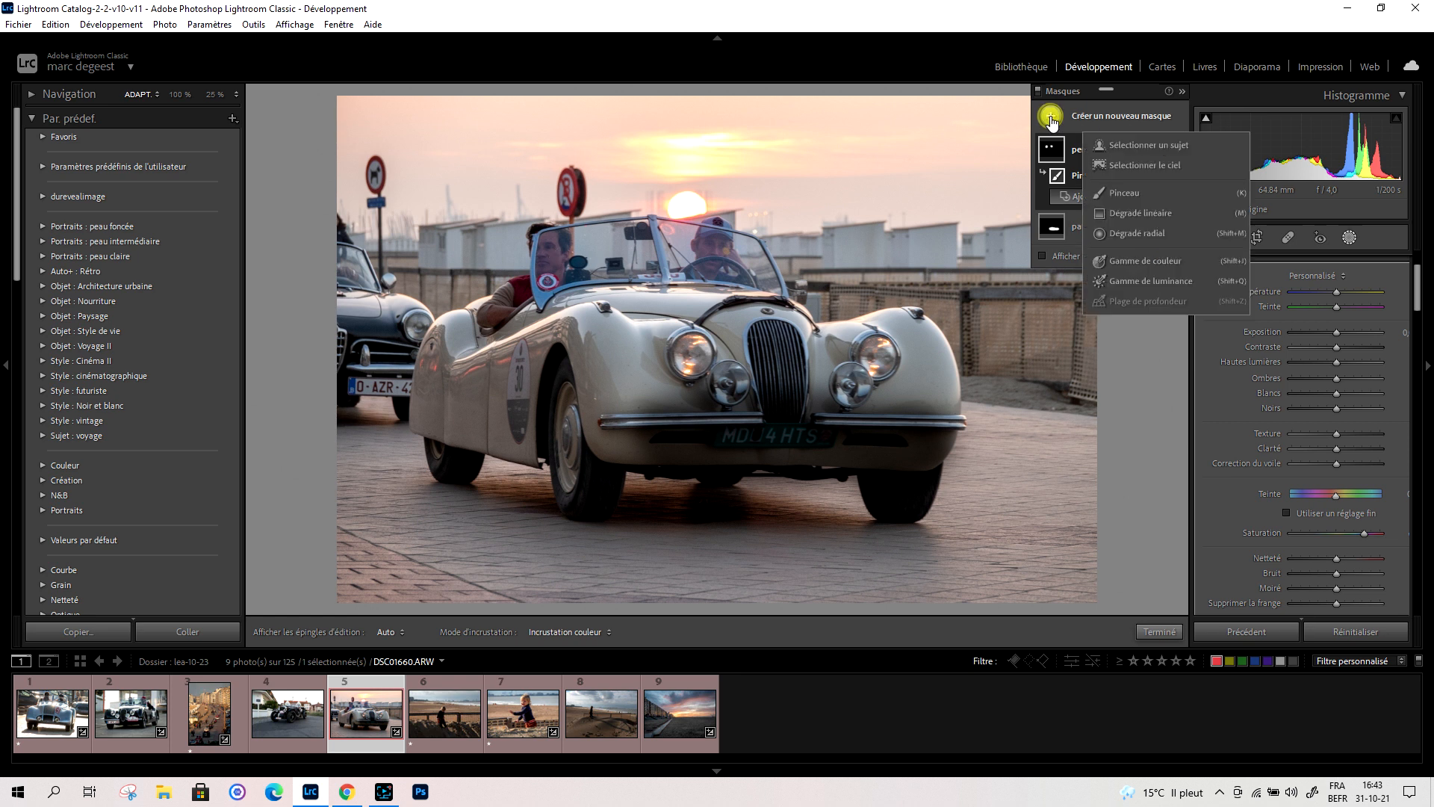
left_click(1141, 214)
left_click_drag(778, 137, 776, 240)
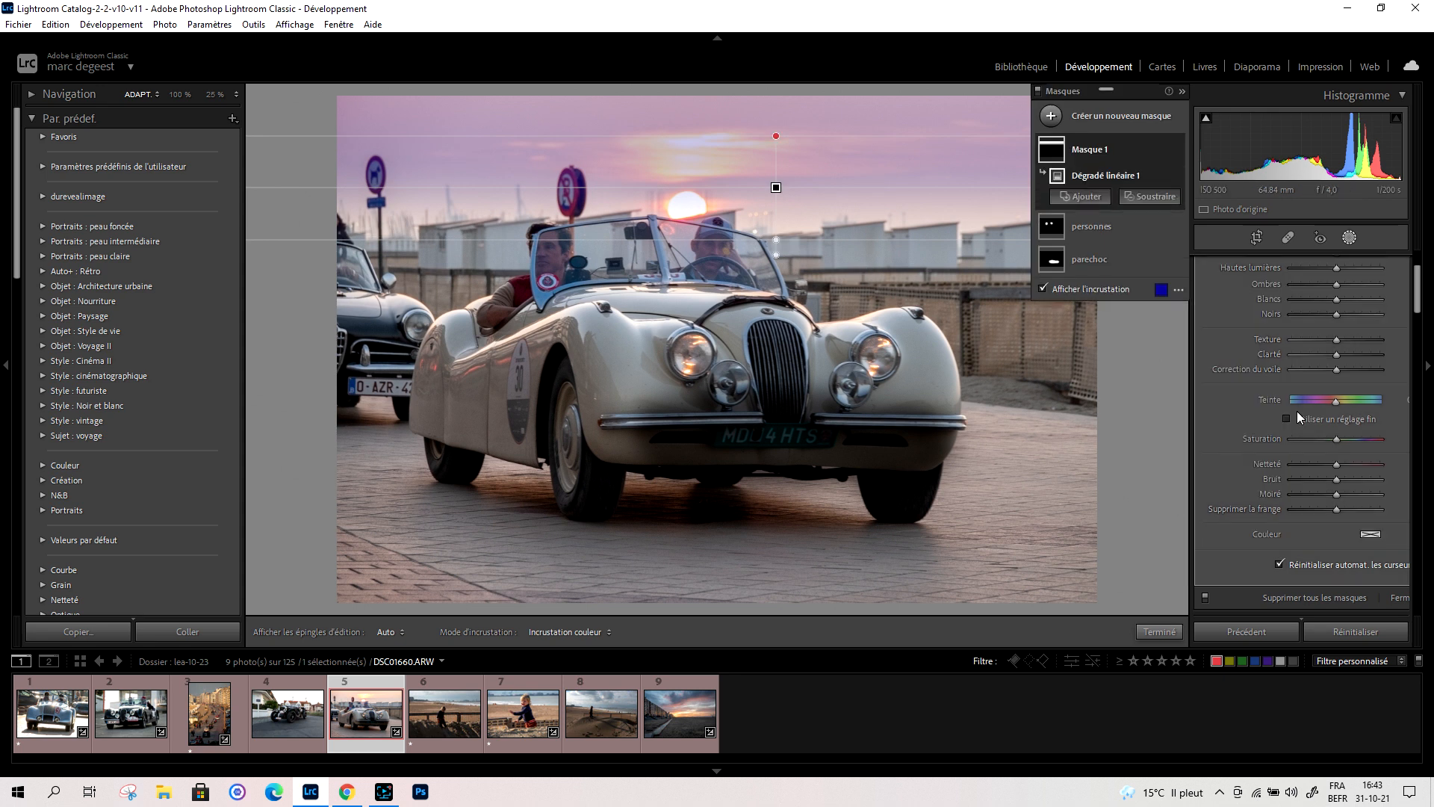
Warm the sky gradient's temperature, shift its tint toward magenta, and slightly lower its exposure and highlights
left_click_drag(1418, 318, 1420, 297)
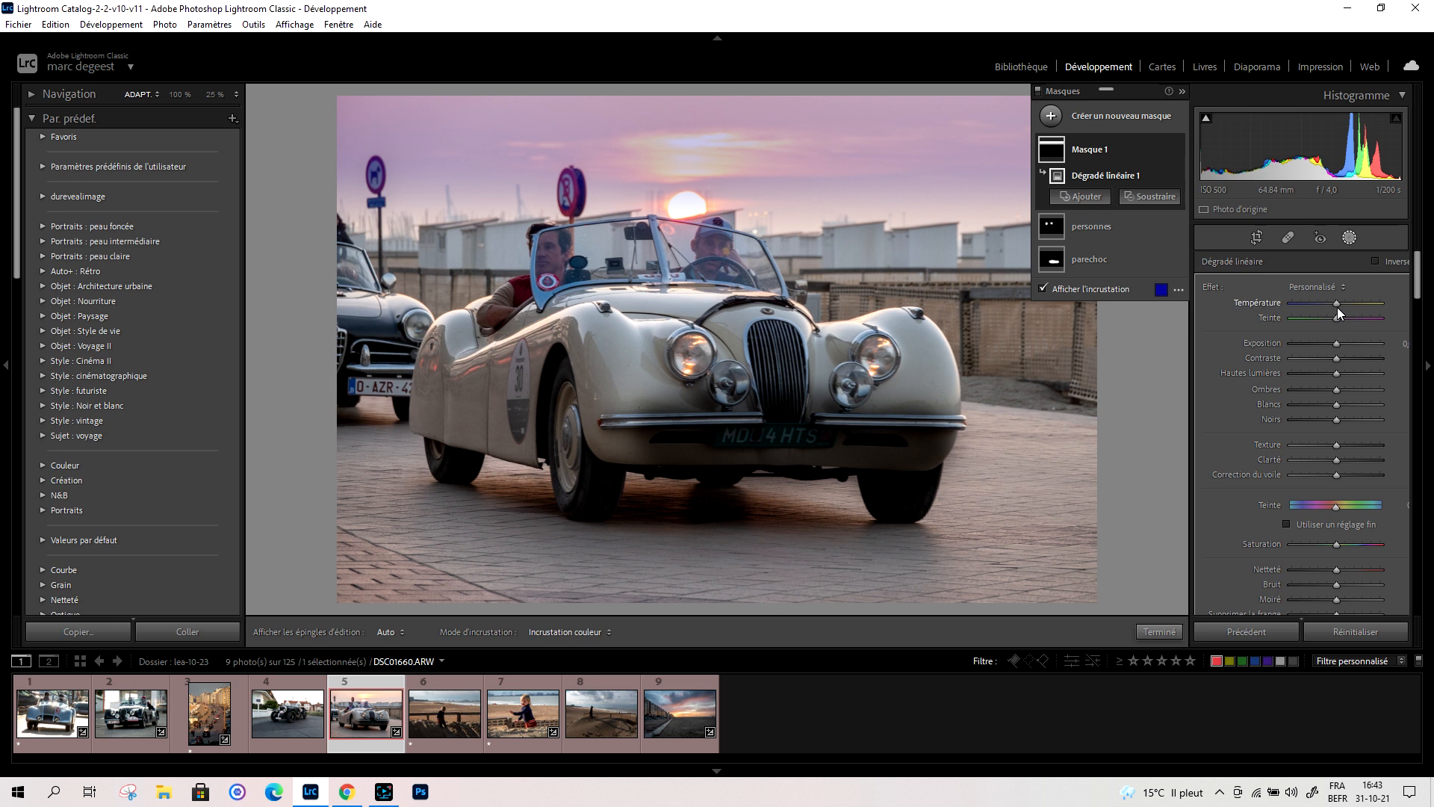
left_click_drag(1337, 302, 1348, 302)
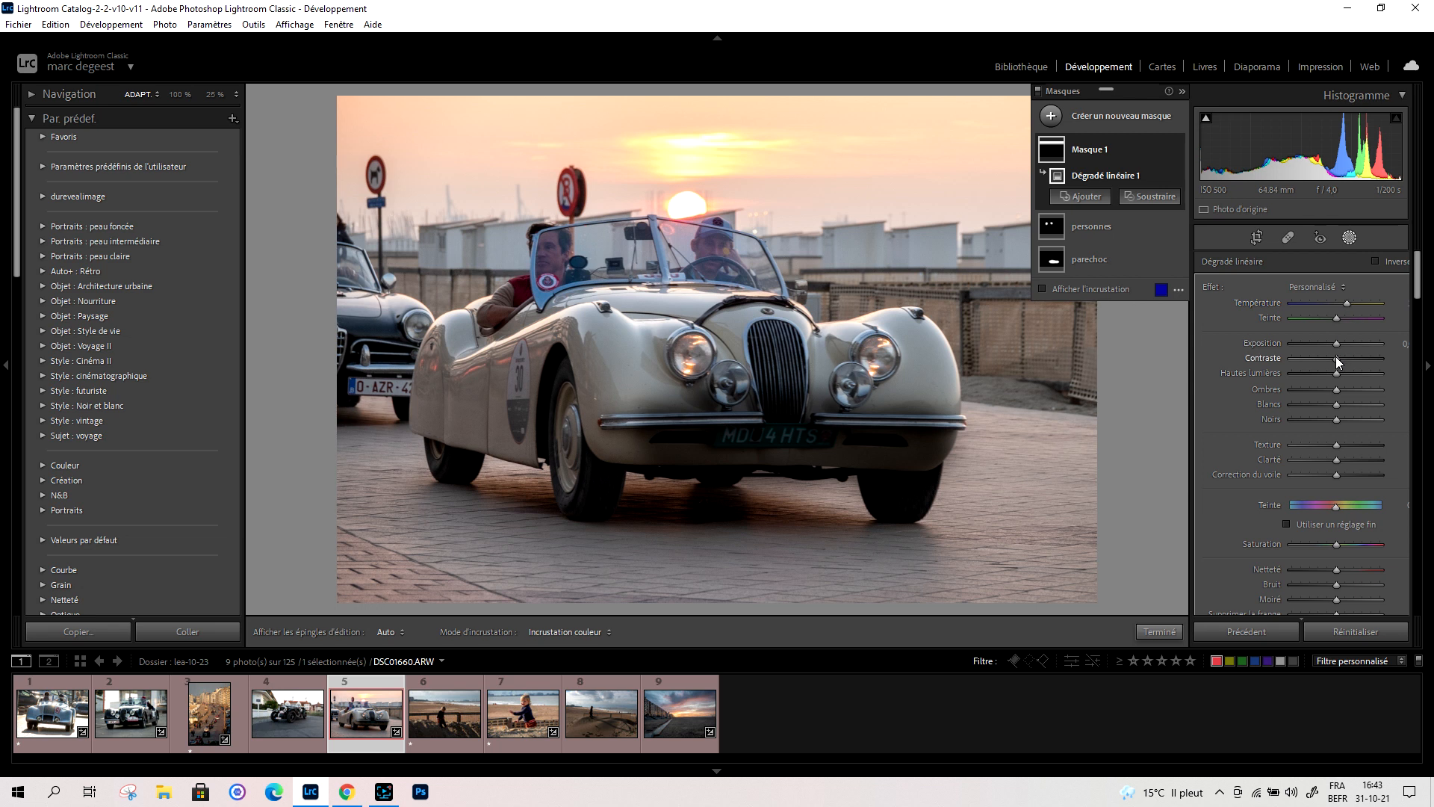
left_click_drag(1339, 319, 1348, 315)
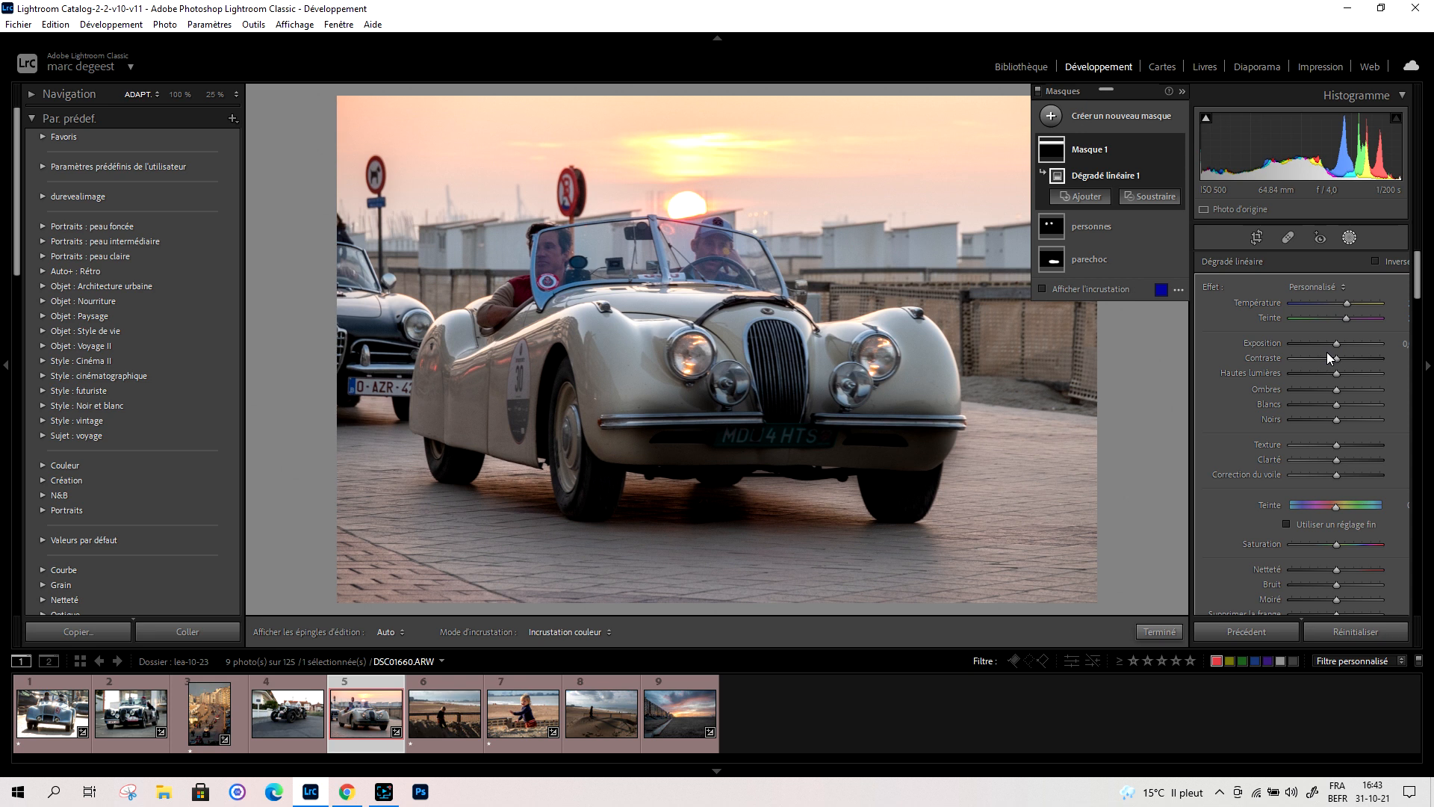
left_click_drag(1337, 346, 1325, 344)
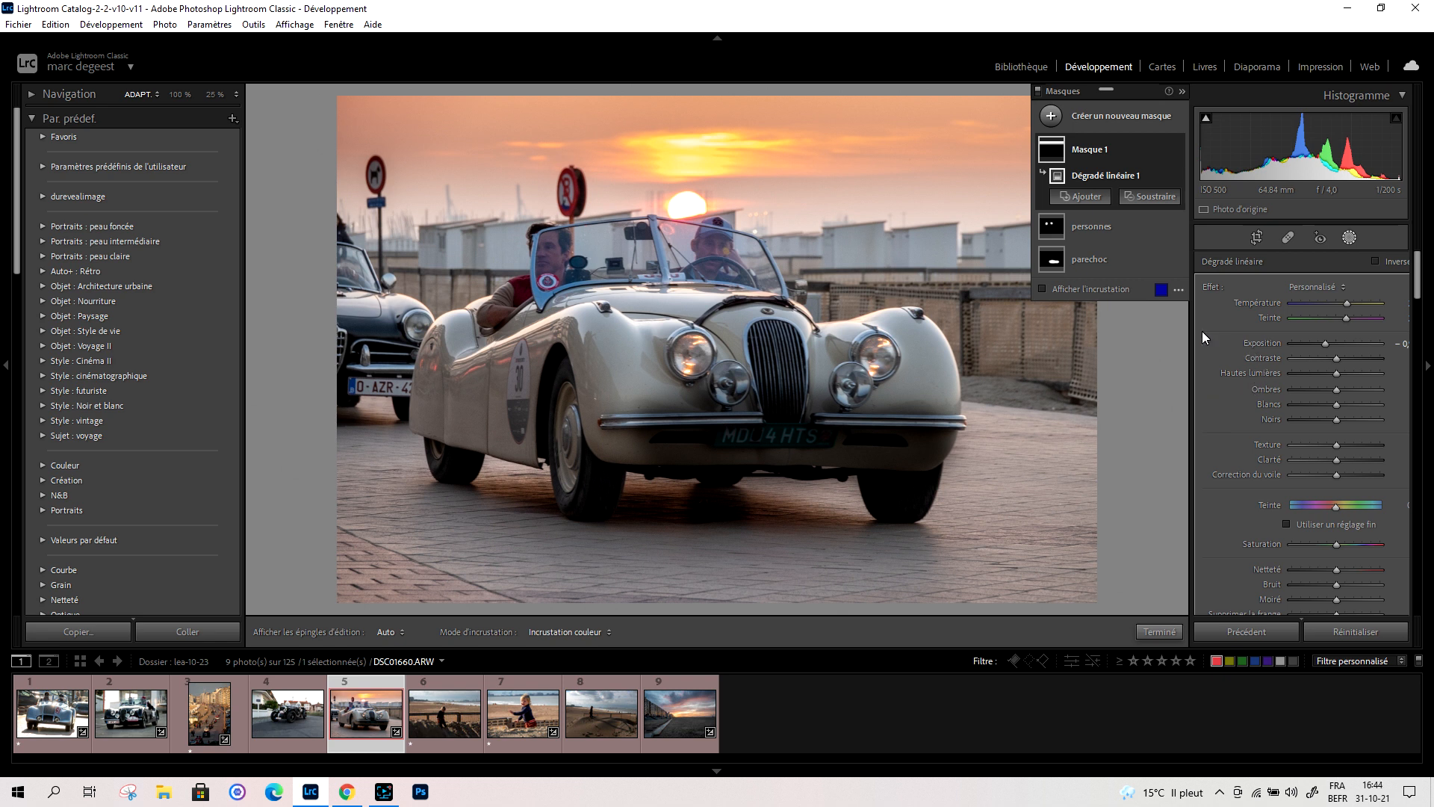
mouse_move(1338, 374)
left_mouse_down()
mouse_move(1299, 372)
mouse_move(1357, 369)
mouse_move(1333, 369)
left_mouse_up()
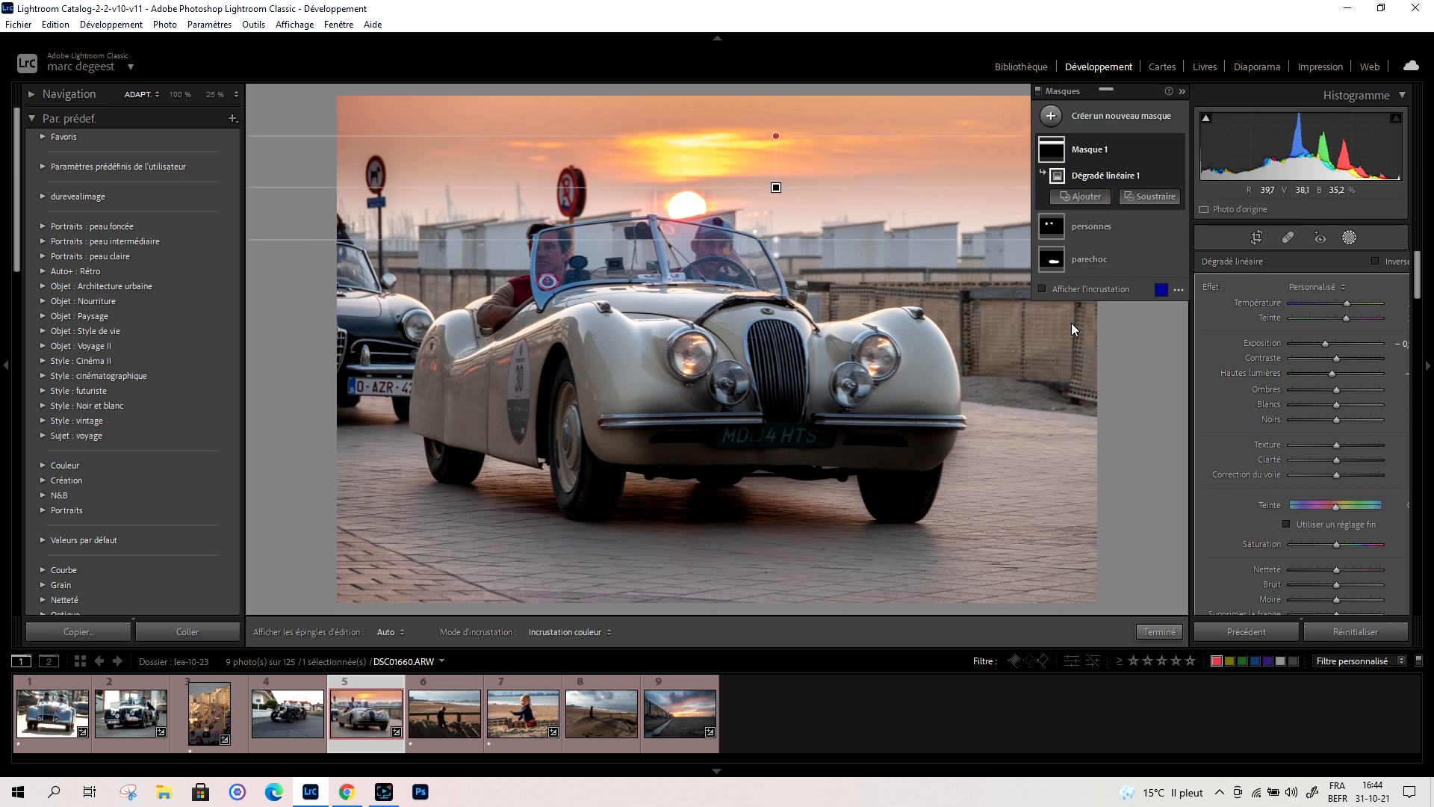
Rename the sky gradient mask as ciel
double_click(1084, 151)
type("ciel")
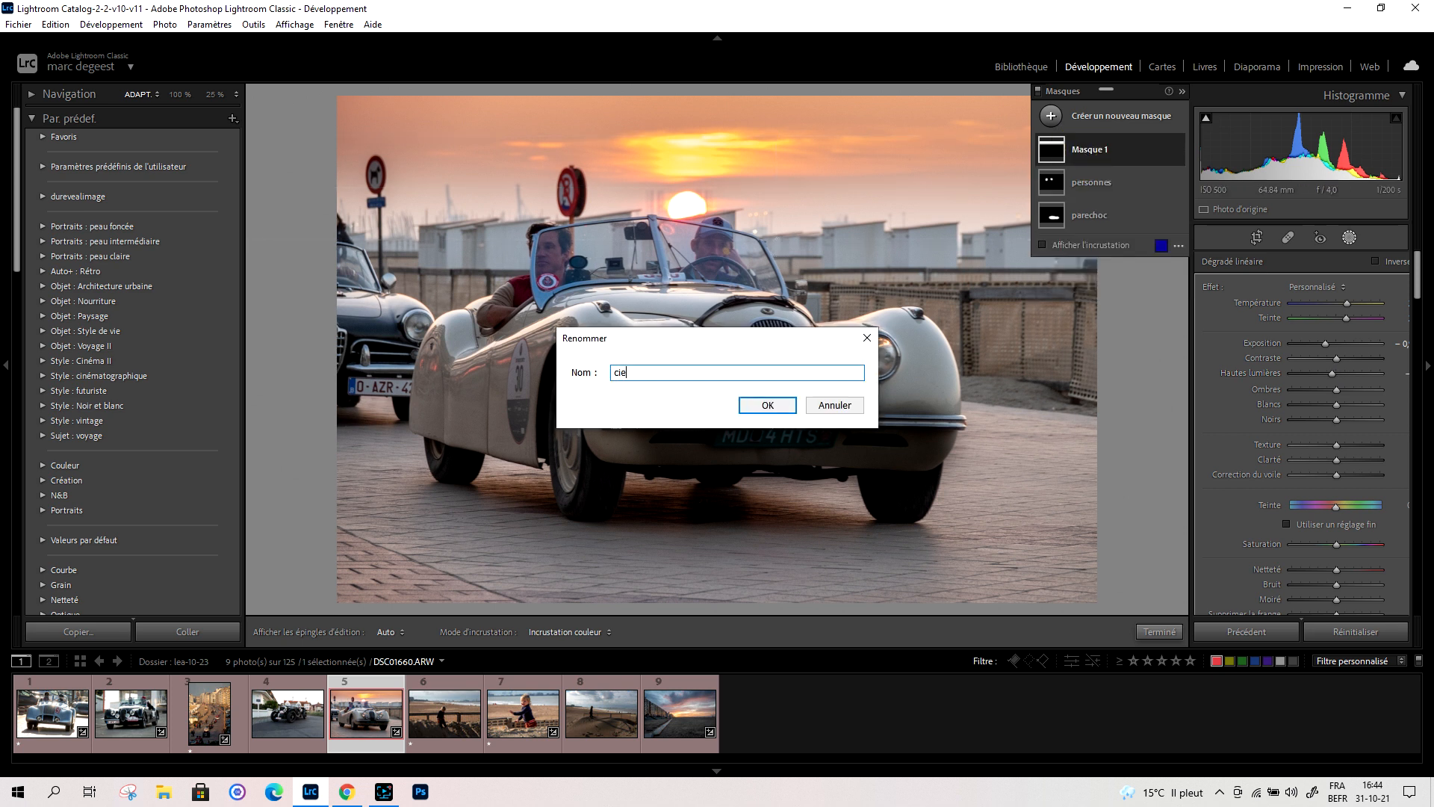
left_click(784, 406)
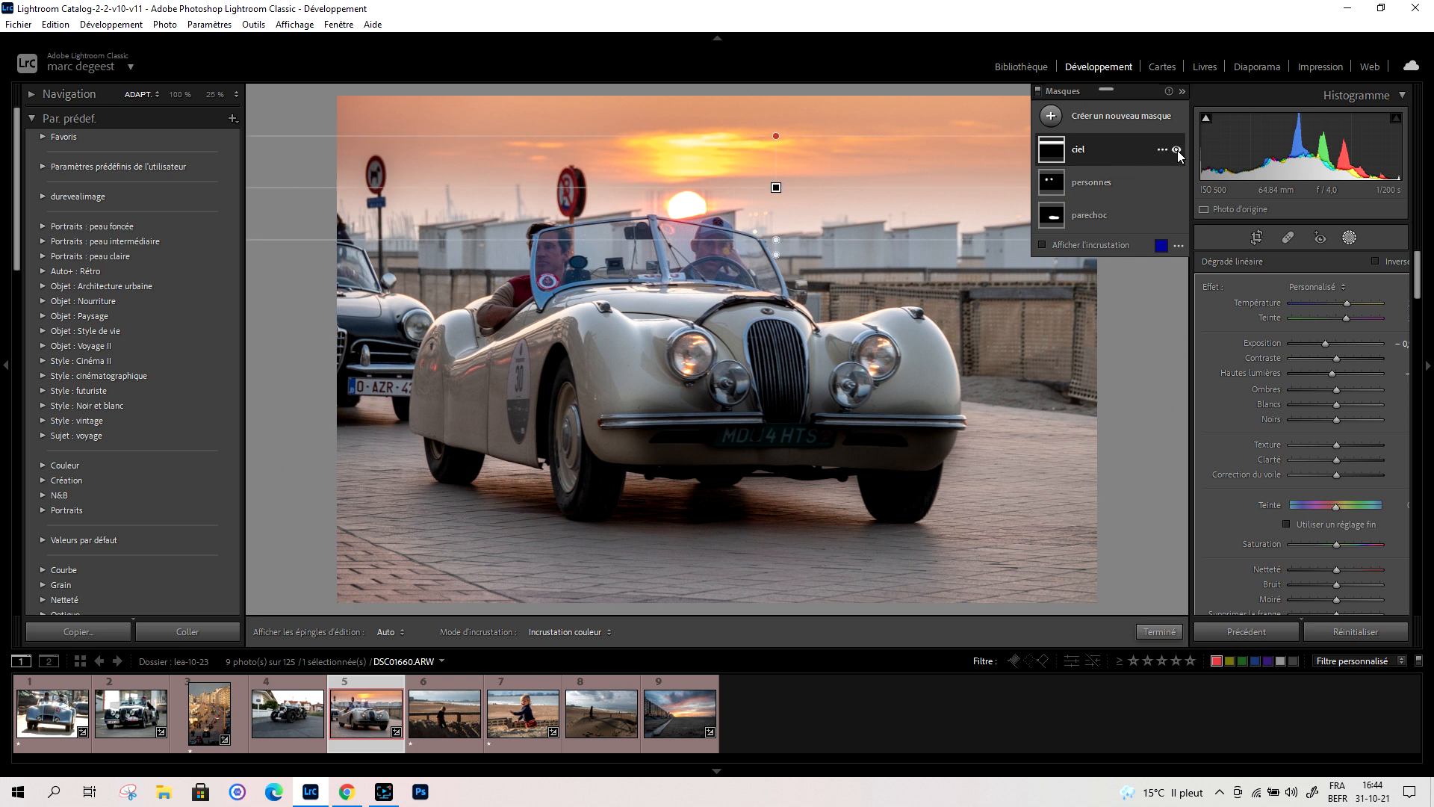
Hide and show the ciel mask repeatedly to compare the sky with and without its adjustments
left_click(1177, 150)
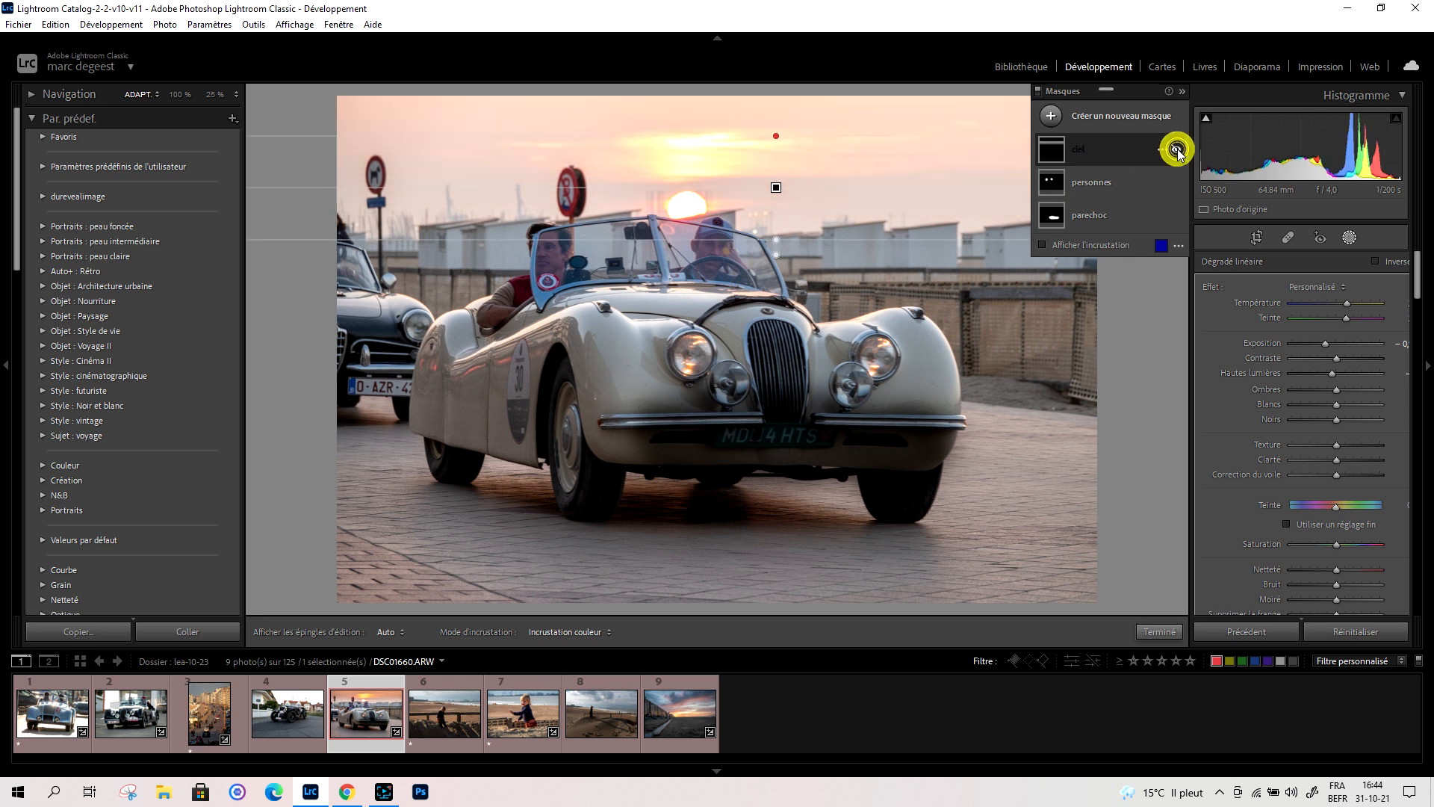
left_click(1177, 150)
left_click(1177, 150)
left_click(1177, 151)
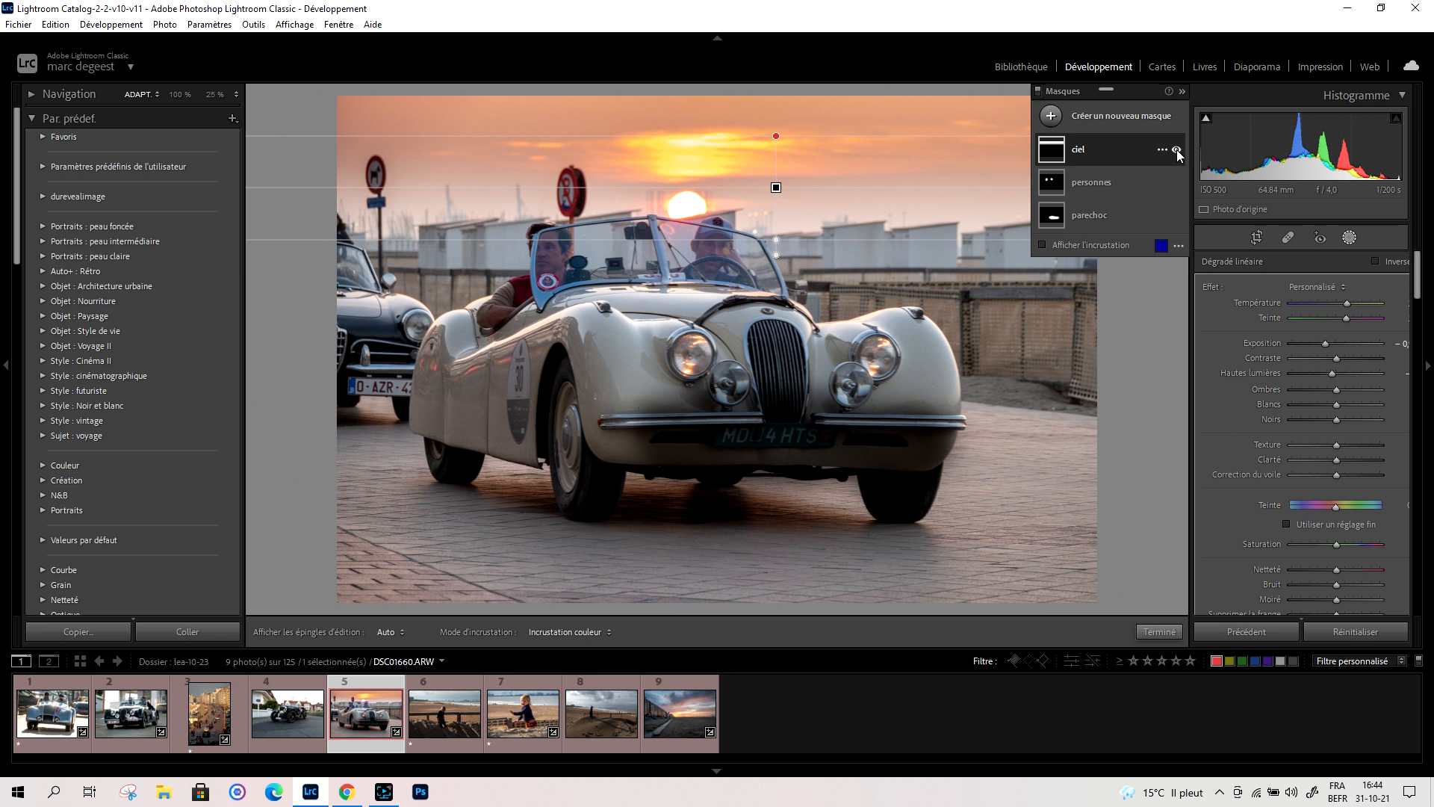
left_click(1178, 150)
left_click(1177, 150)
left_click(1177, 150)
left_click(1178, 150)
left_click(1177, 150)
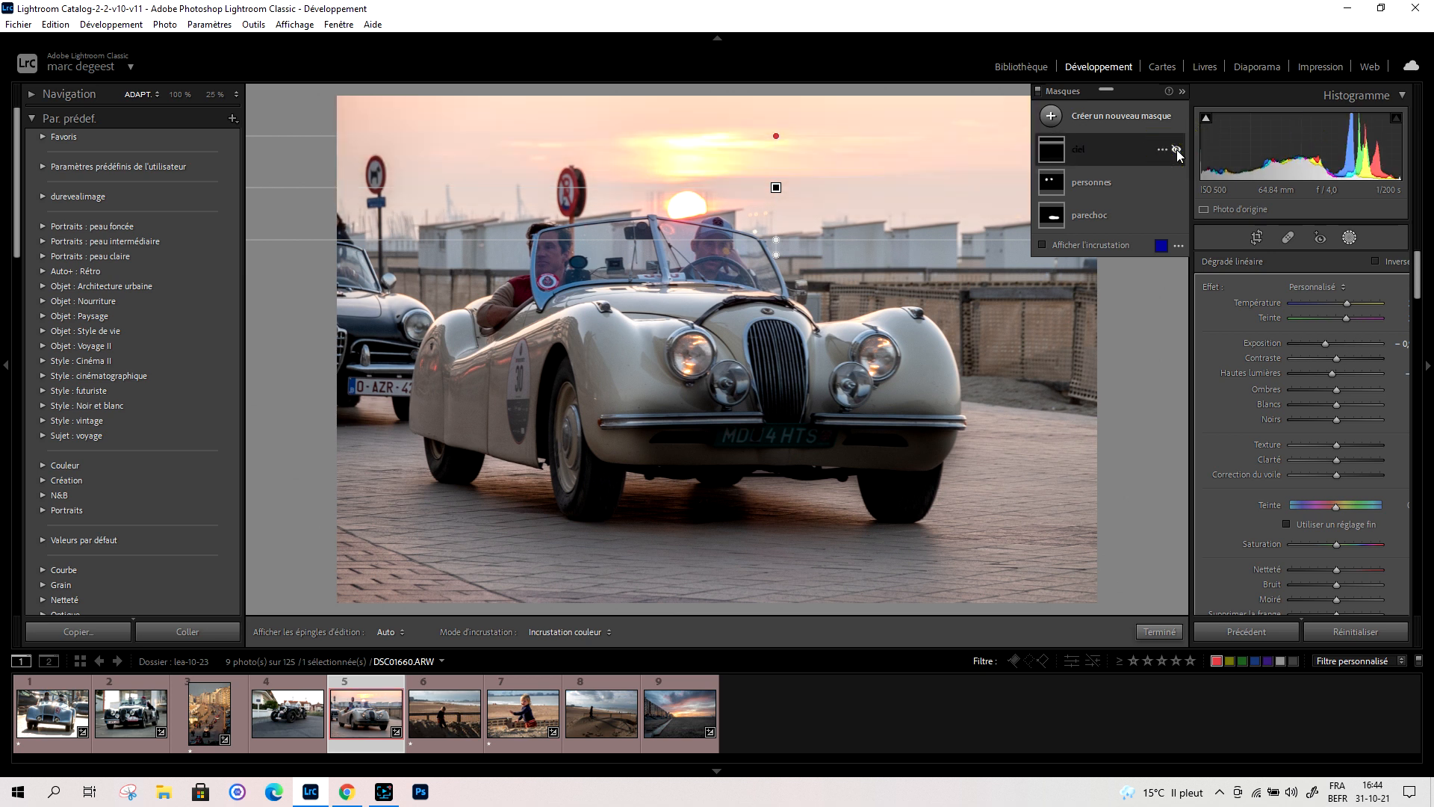
left_click(1177, 150)
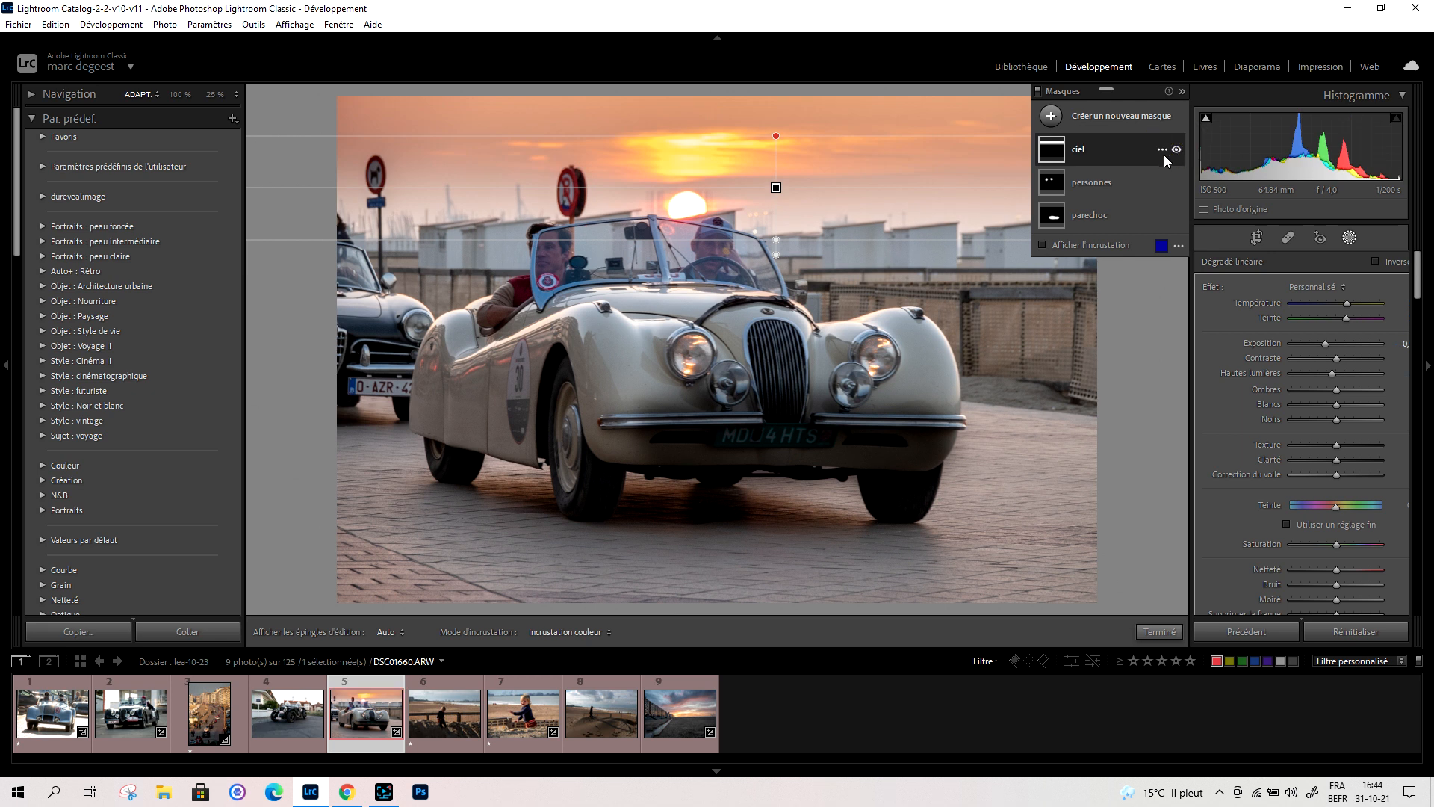
Duplicate the ciel mask, move the copy's linear gradient slightly lower over the sky, and raise its exposure slightly
left_click(1164, 149)
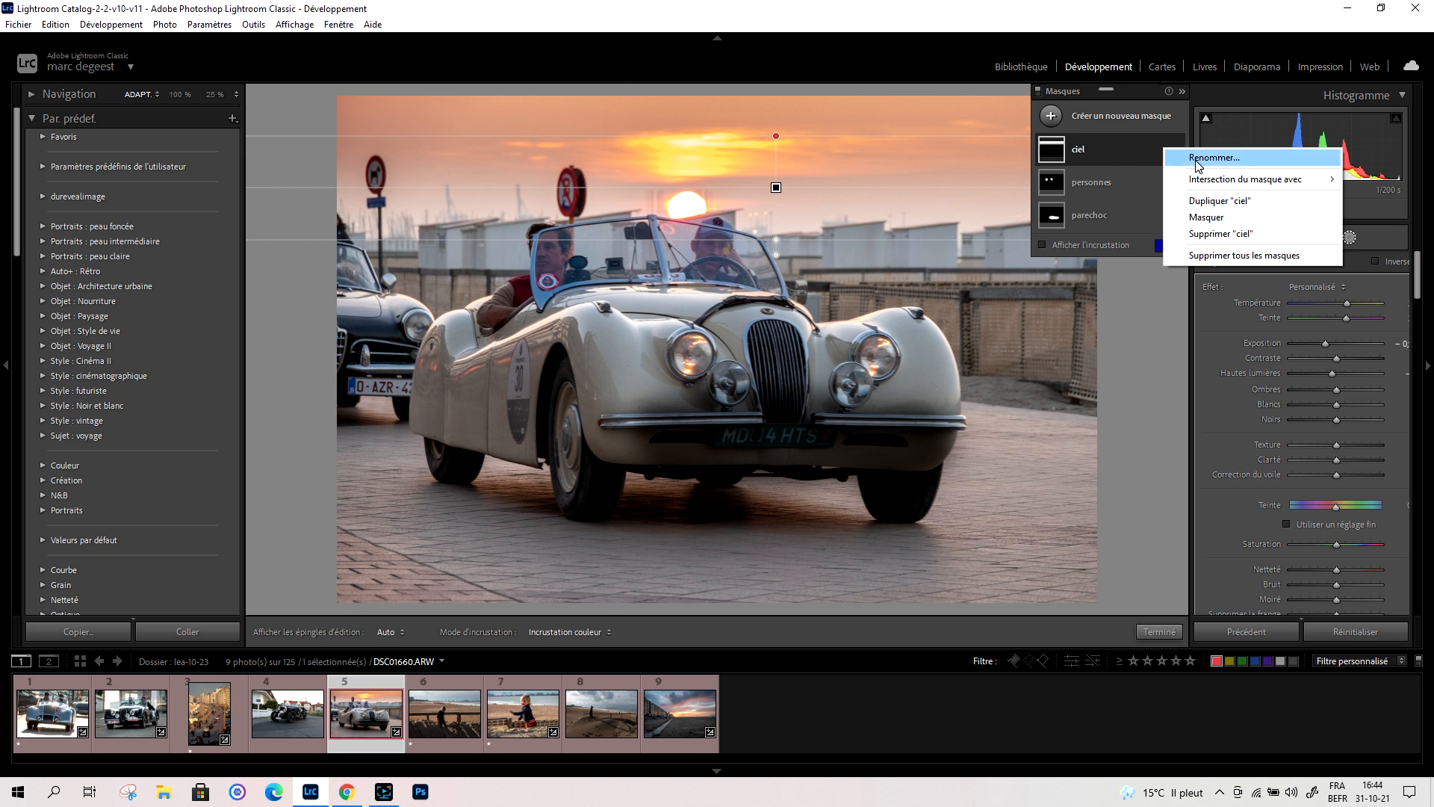
mouse_move(1201, 181)
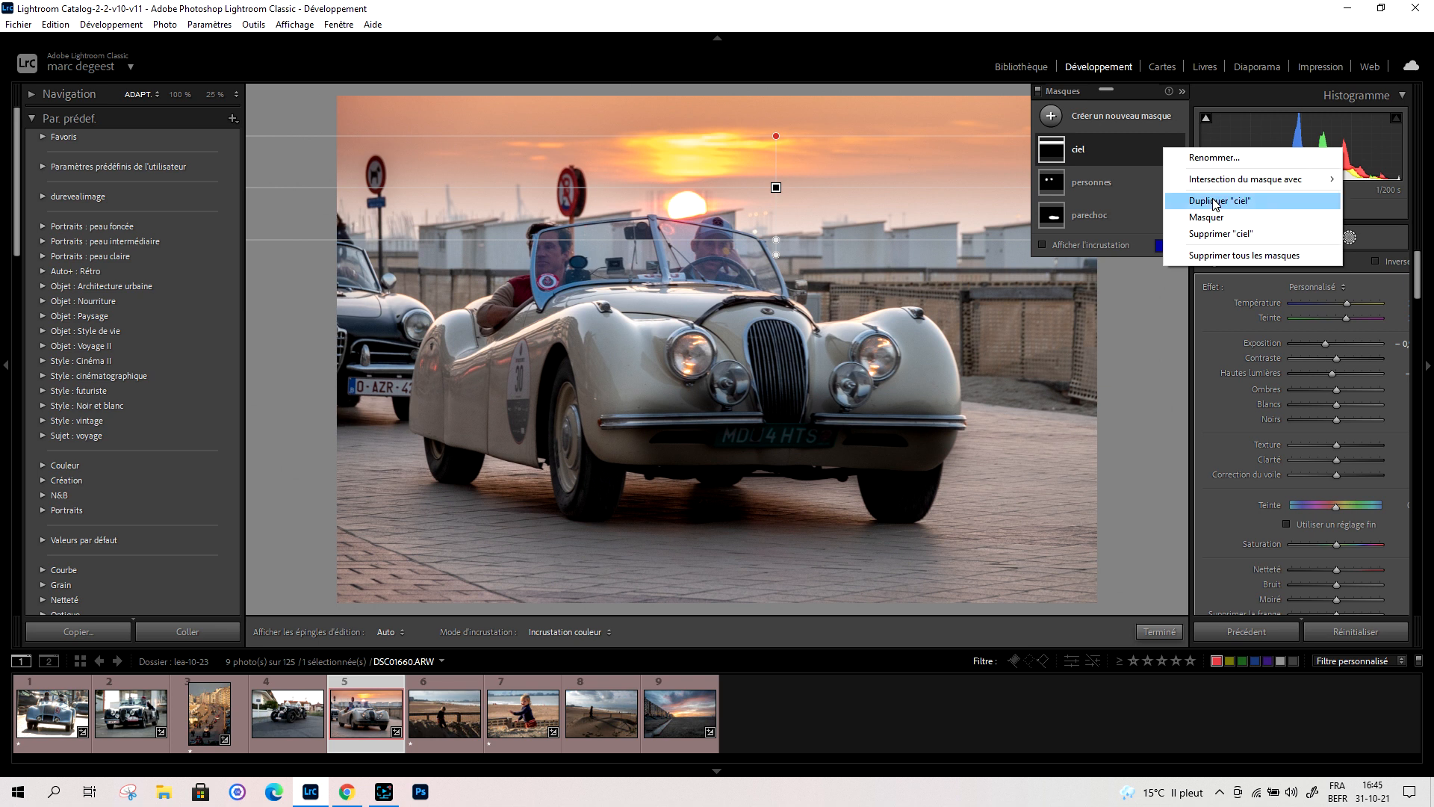
left_click(1214, 201)
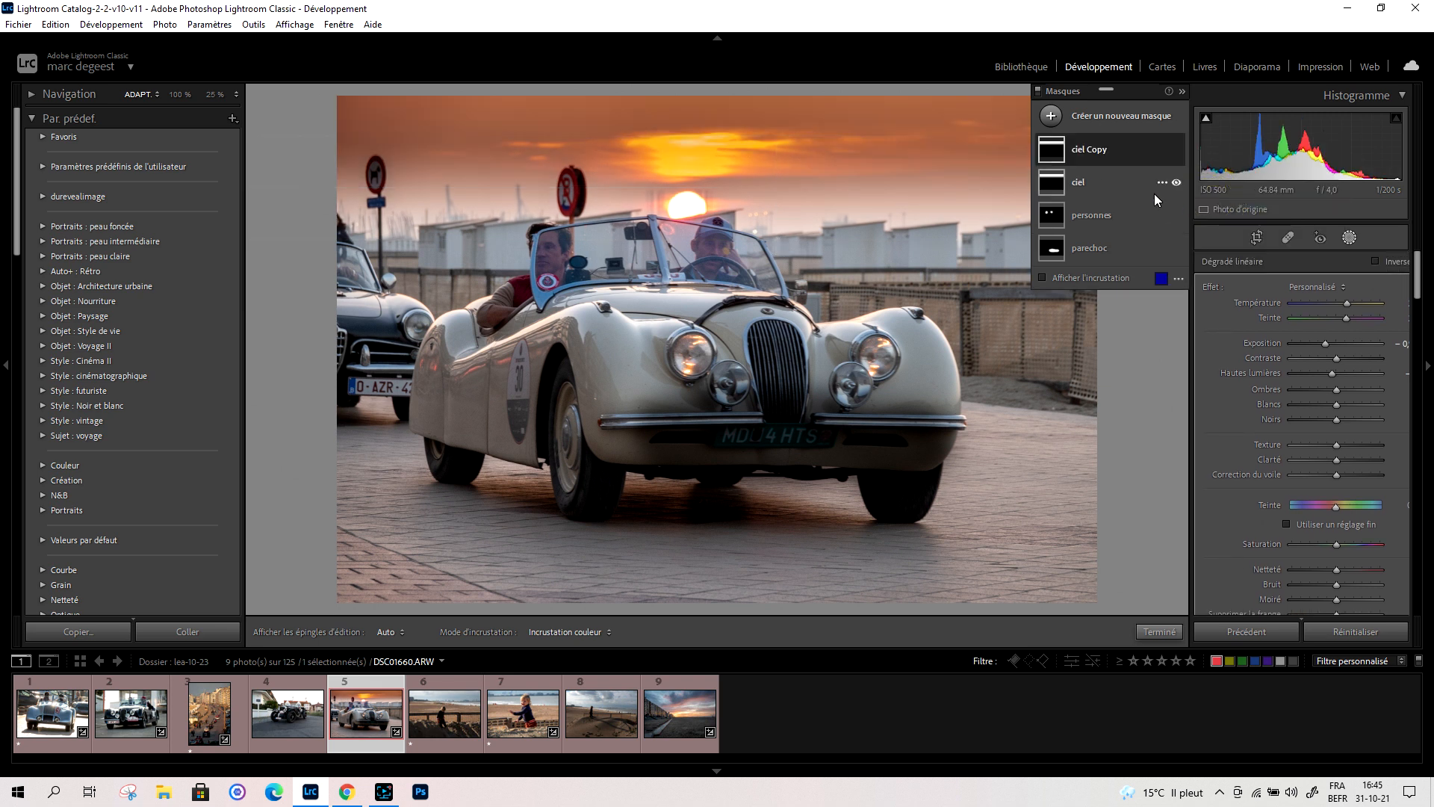
left_click_drag(775, 189, 770, 230)
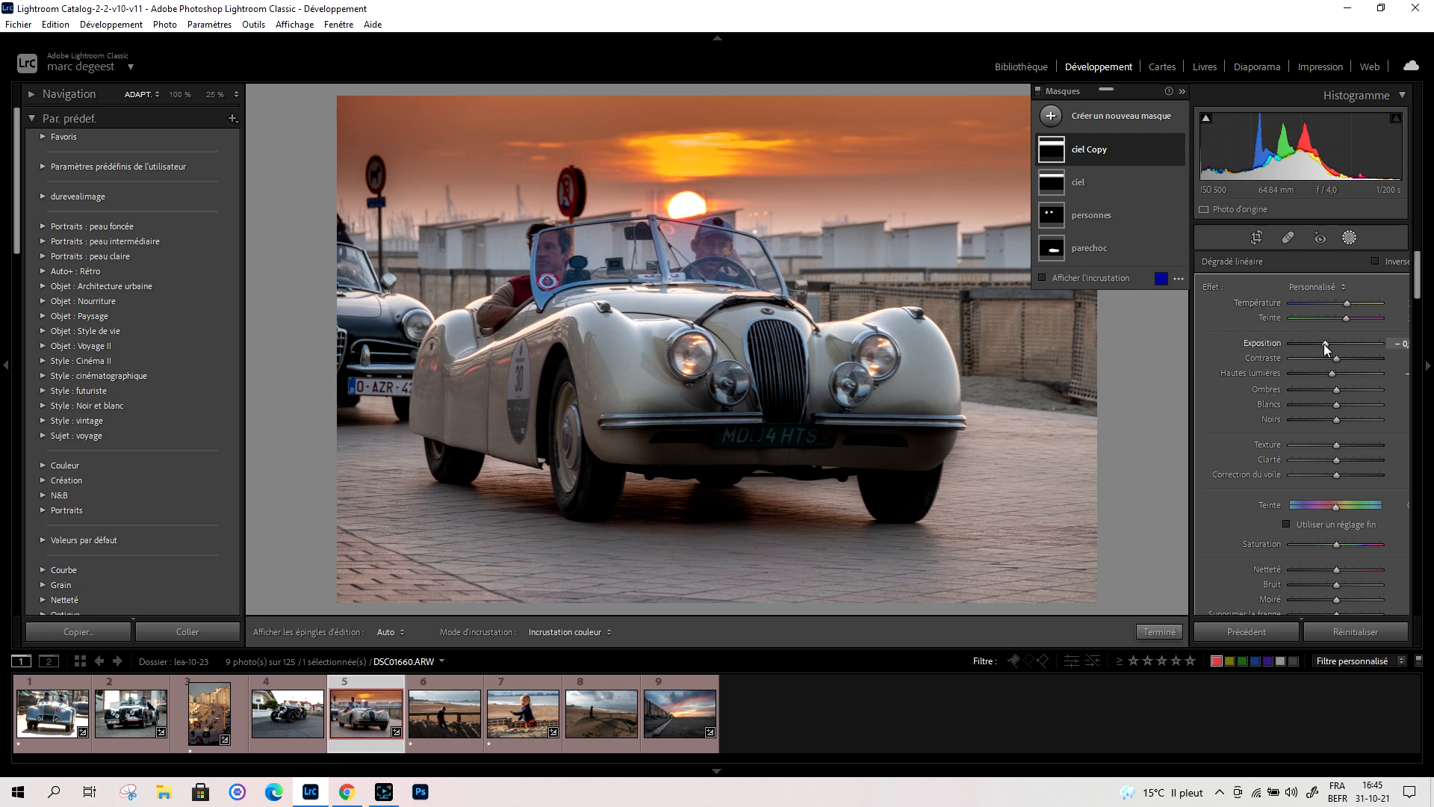
left_click_drag(1324, 344, 1326, 343)
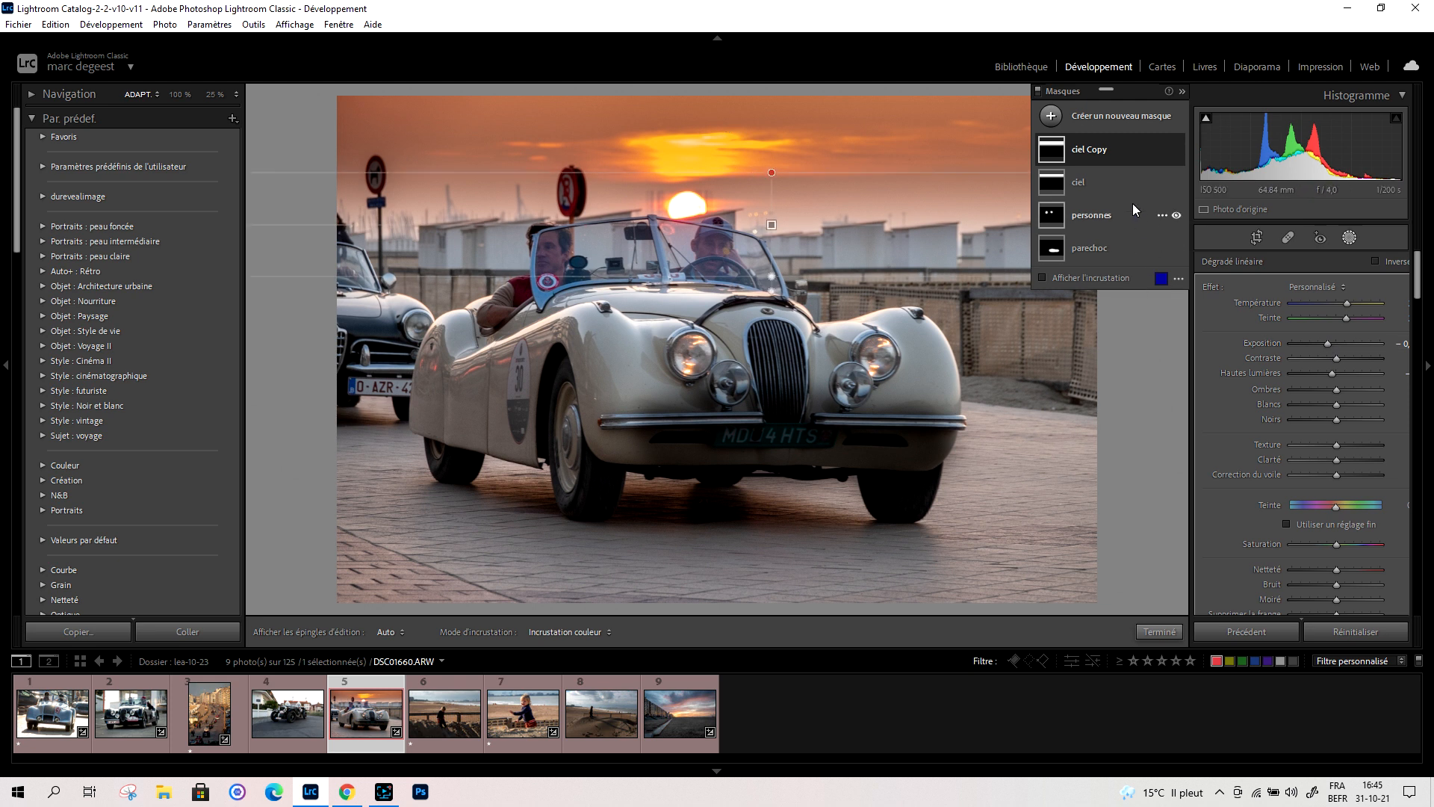
Hide and show the ciel Copy and ciel masks in turn to compare their separate and combined effect on the sky
left_click(1177, 151)
left_click(1177, 151)
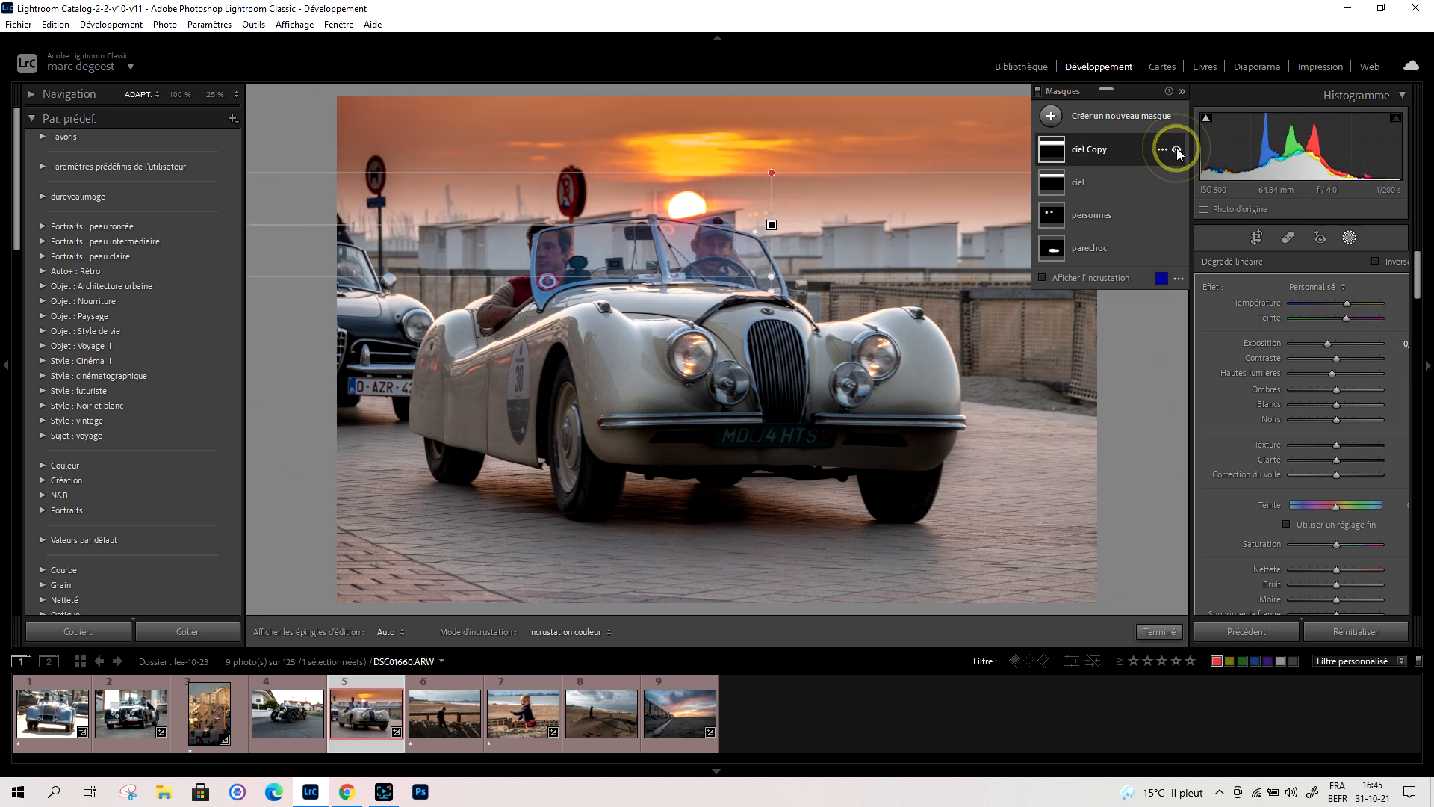
left_click(1177, 151)
left_click(1177, 151)
left_click(1177, 151)
left_click(1177, 183)
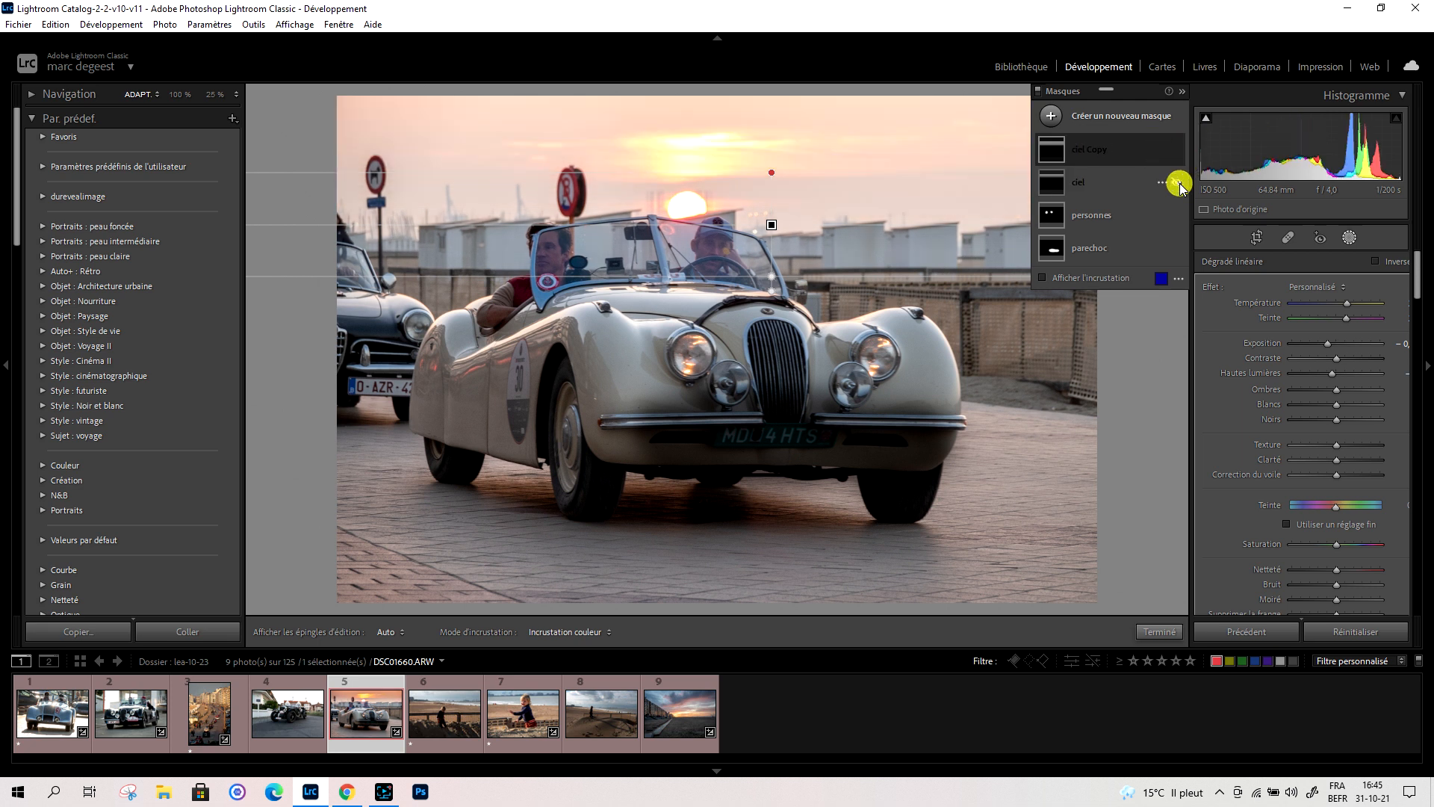
left_click(1177, 183)
left_click(1177, 149)
left_click(1177, 149)
left_click(1176, 182)
left_click(1176, 182)
left_click(1177, 151)
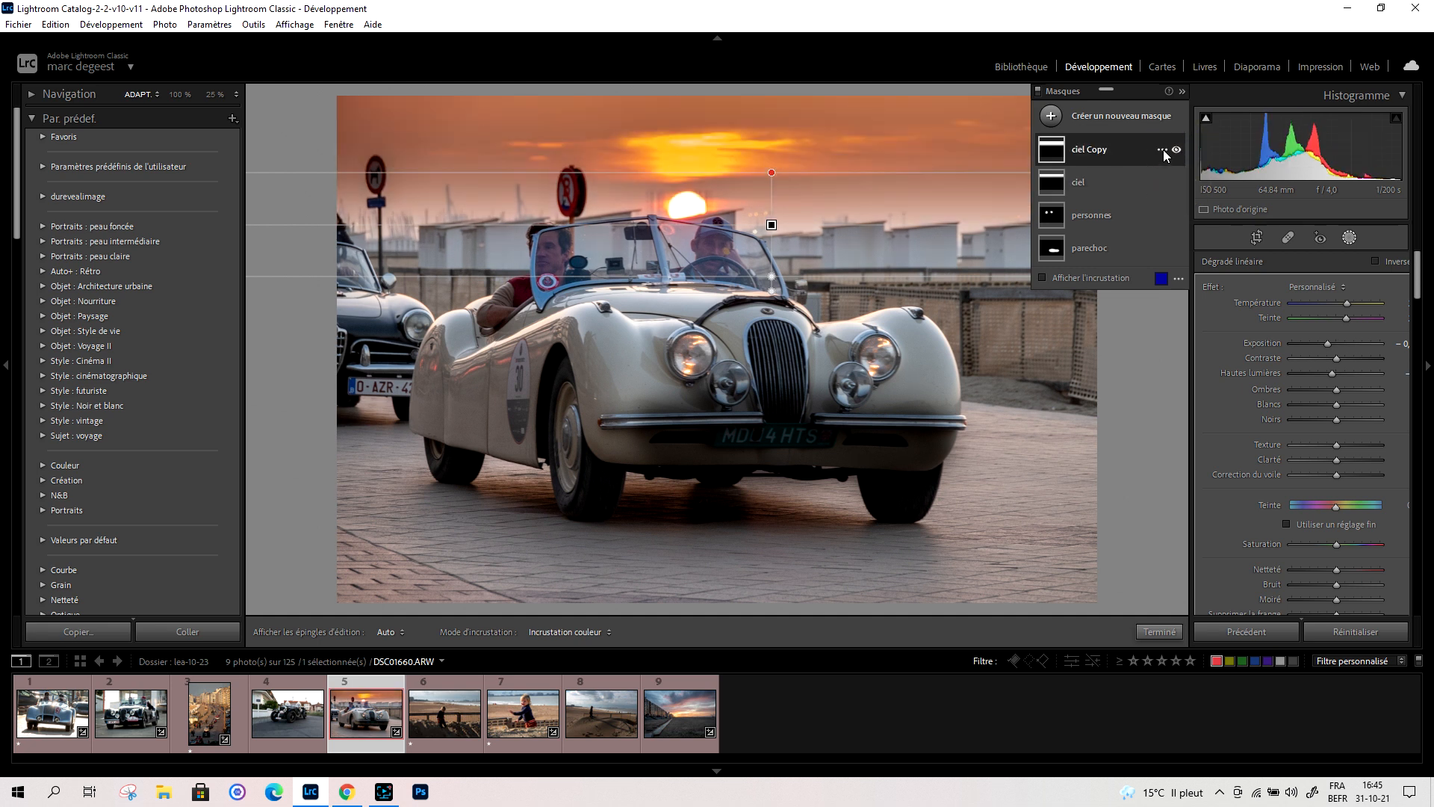
left_click(1162, 150)
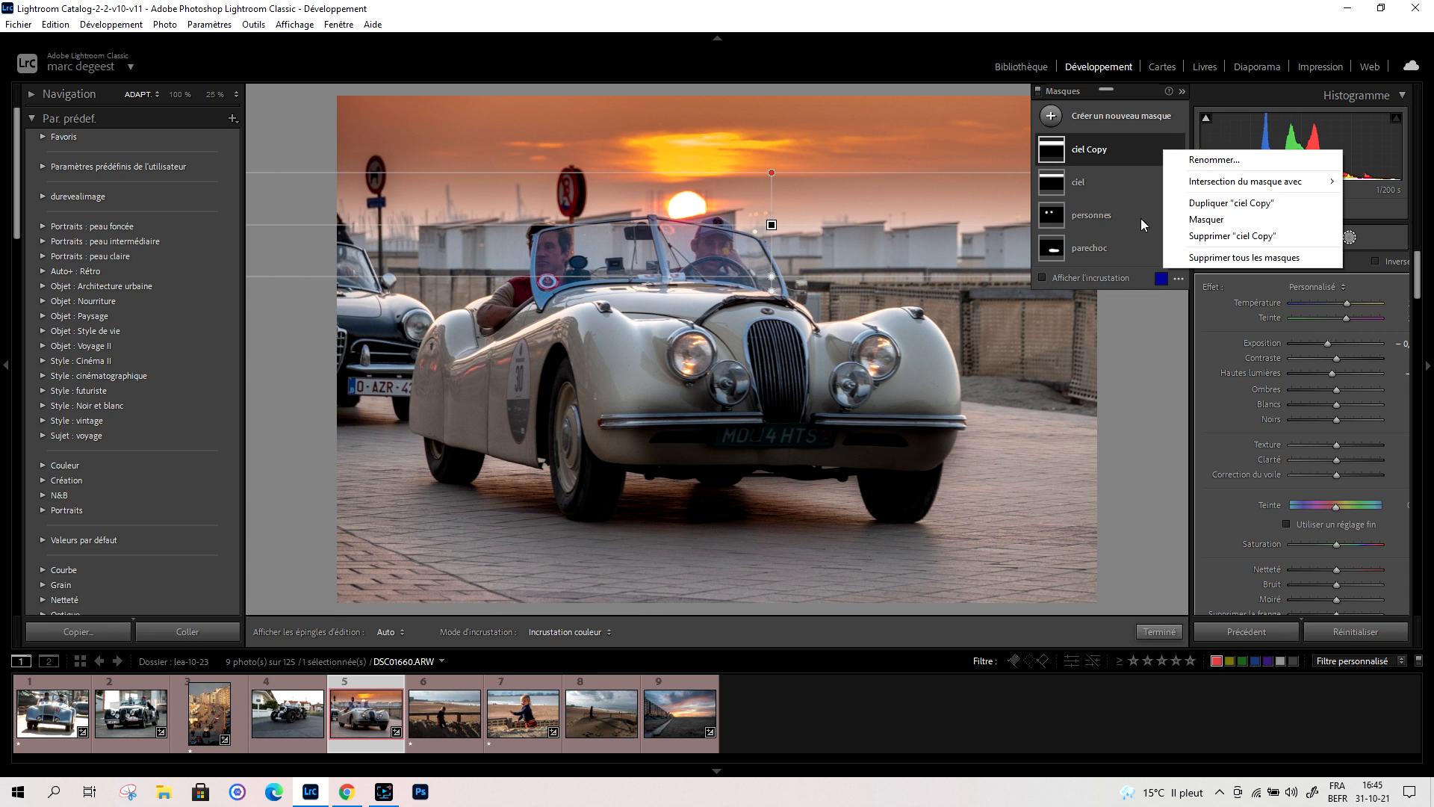
left_click(1135, 285)
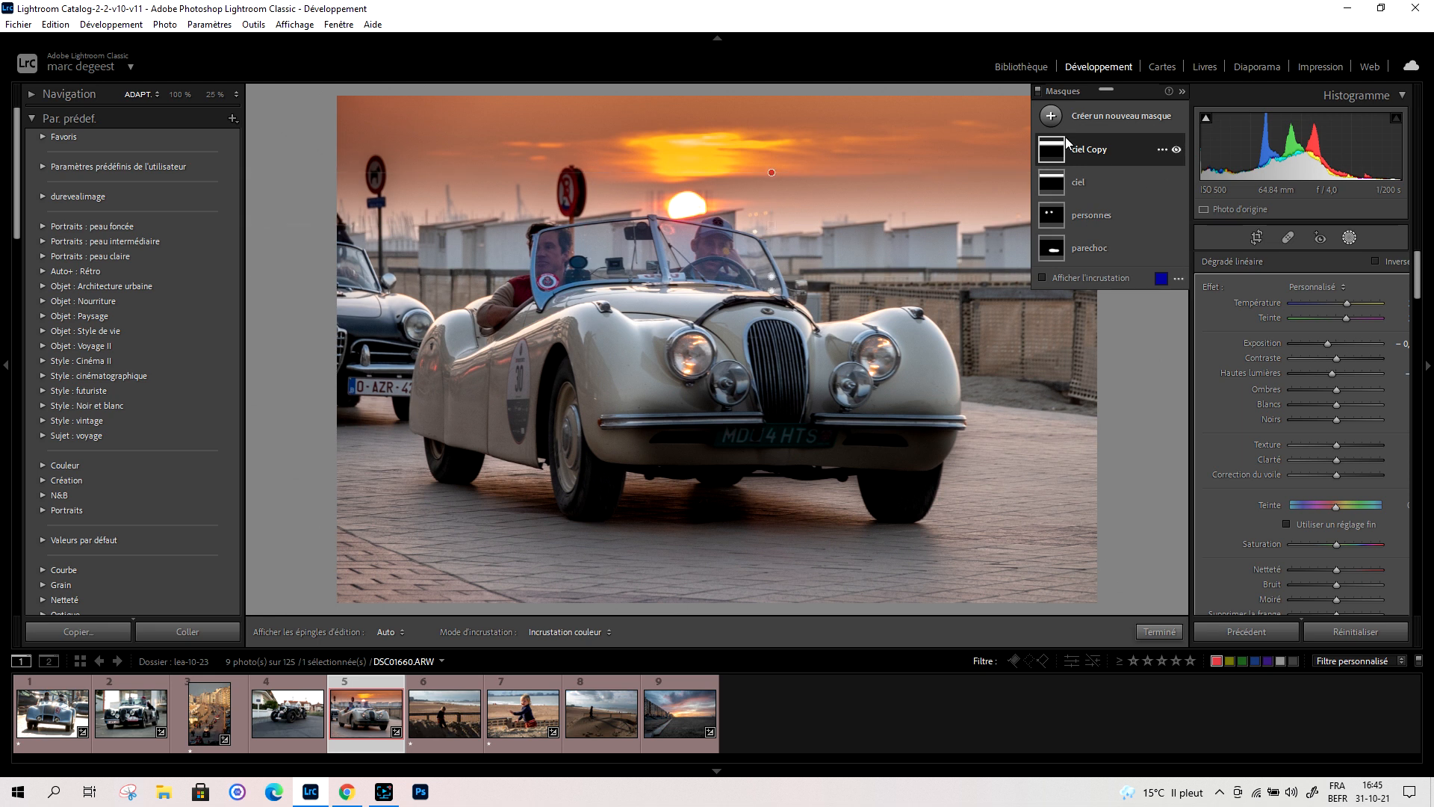
Add a new radial gradient mask fitted around the headlight beside the wheel-side fender, left of the grille, and reduce its feather
left_click(1052, 117)
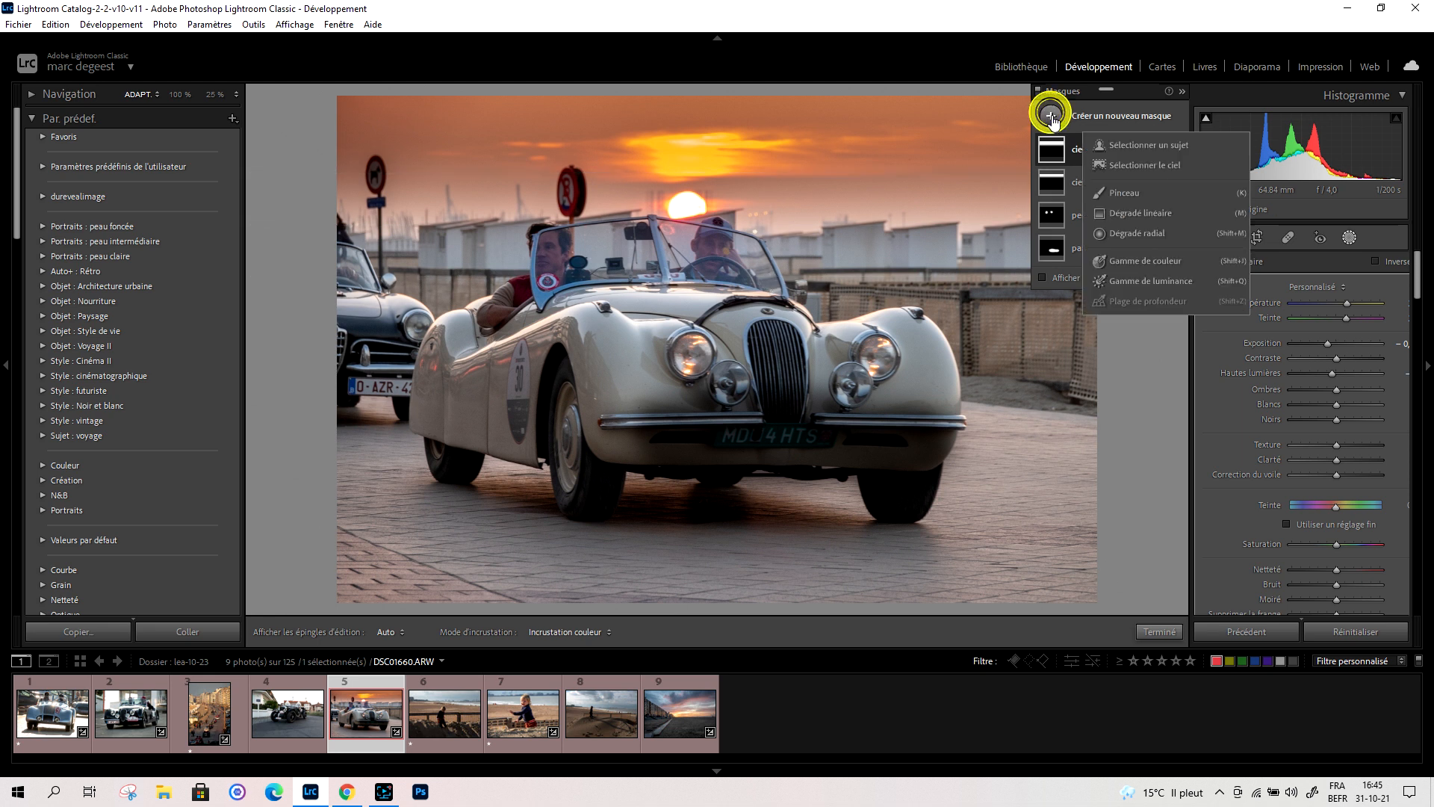
left_click(1137, 233)
left_click_drag(693, 354, 721, 383)
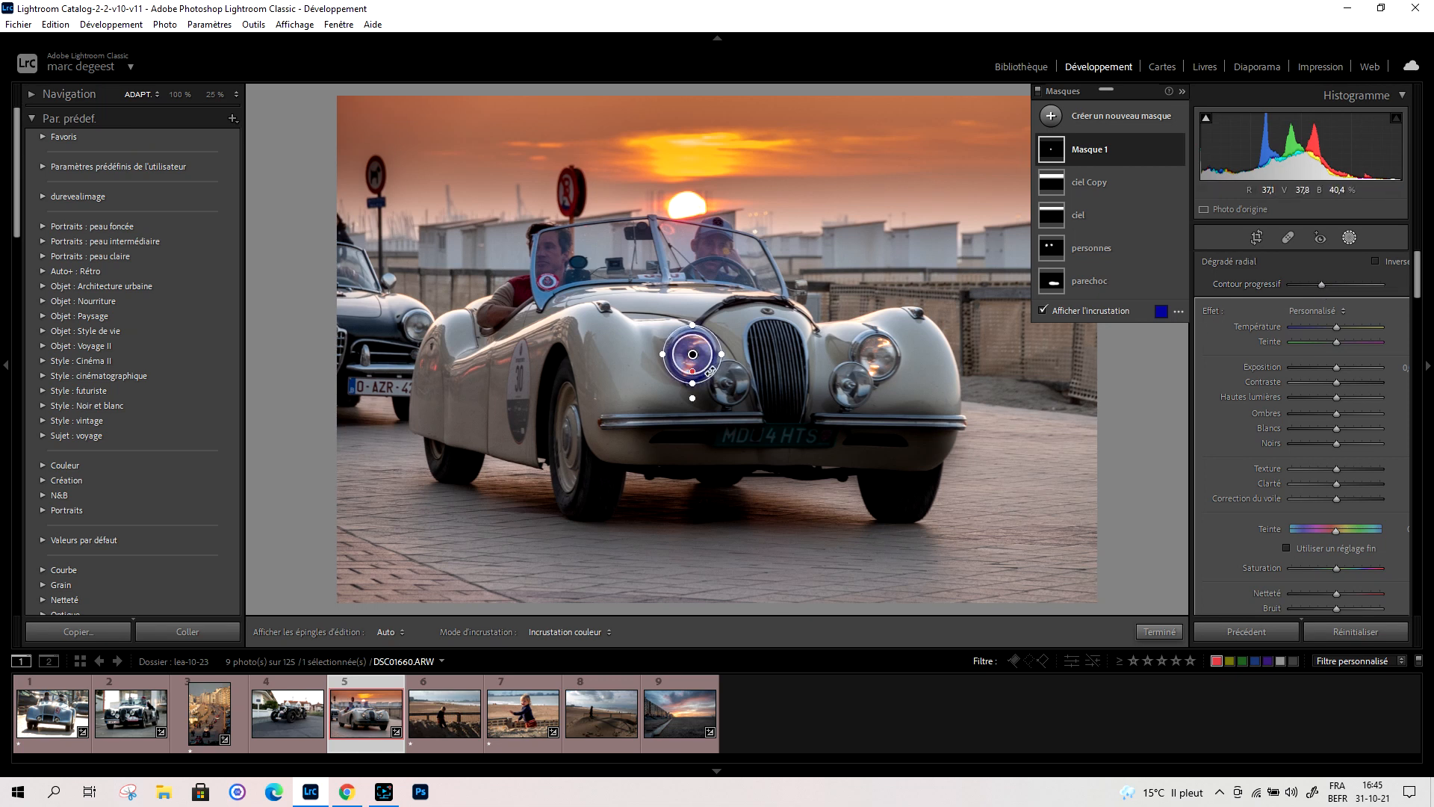
left_click_drag(693, 371, 693, 382)
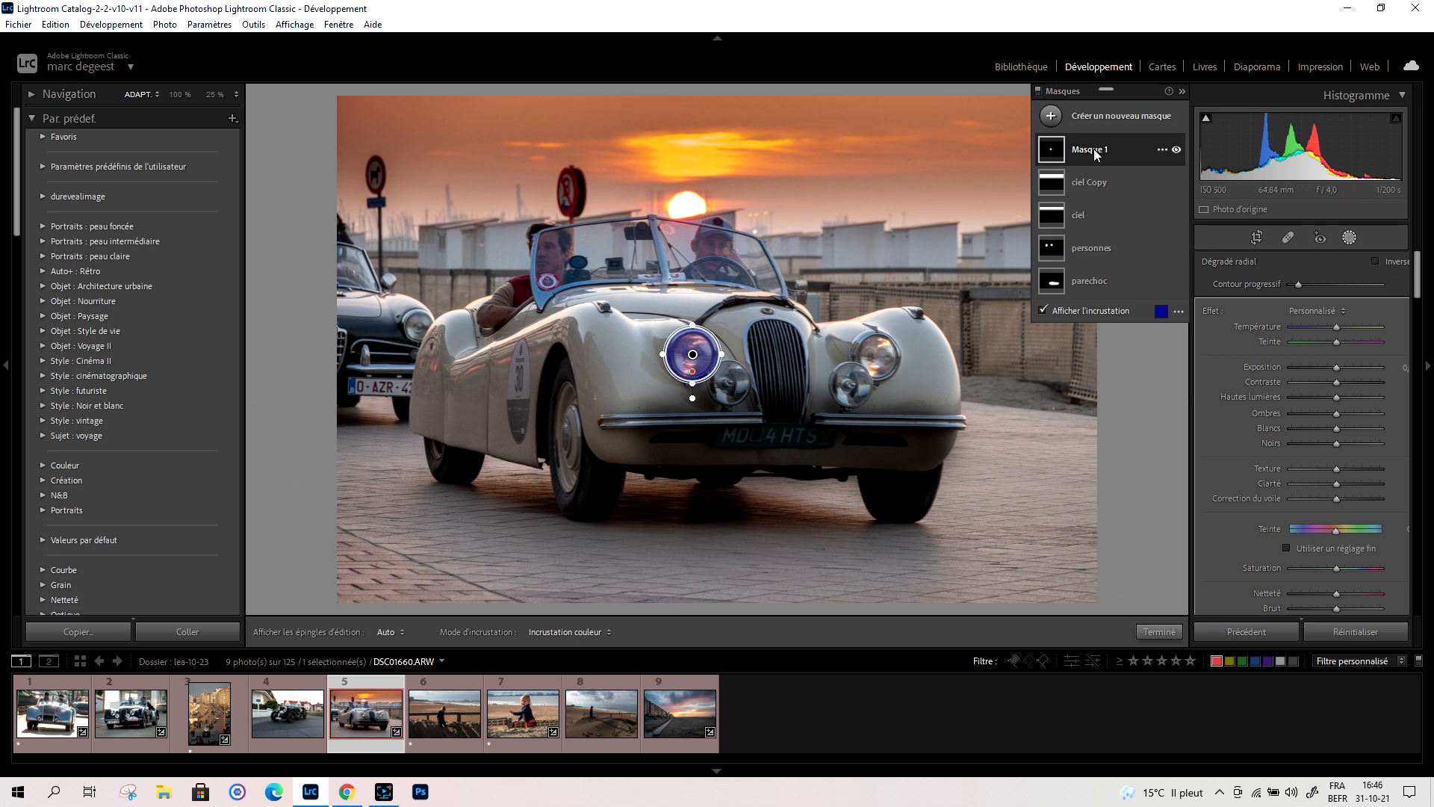
Duplicate the whole Masque 1 mask and move the copy over the headlight on the other side of the grille
left_click(1162, 149)
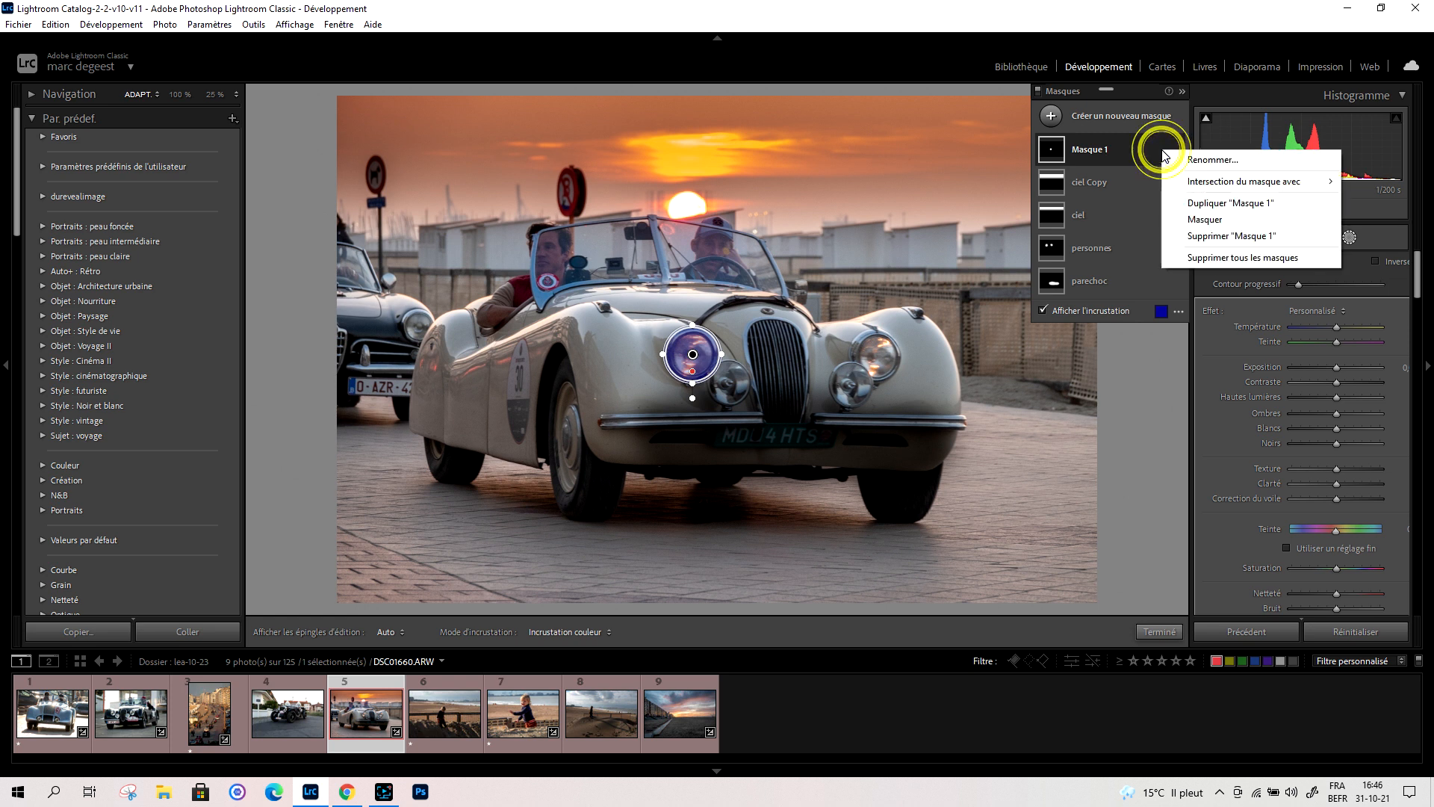
left_click(1205, 204)
left_click_drag(692, 356, 885, 365)
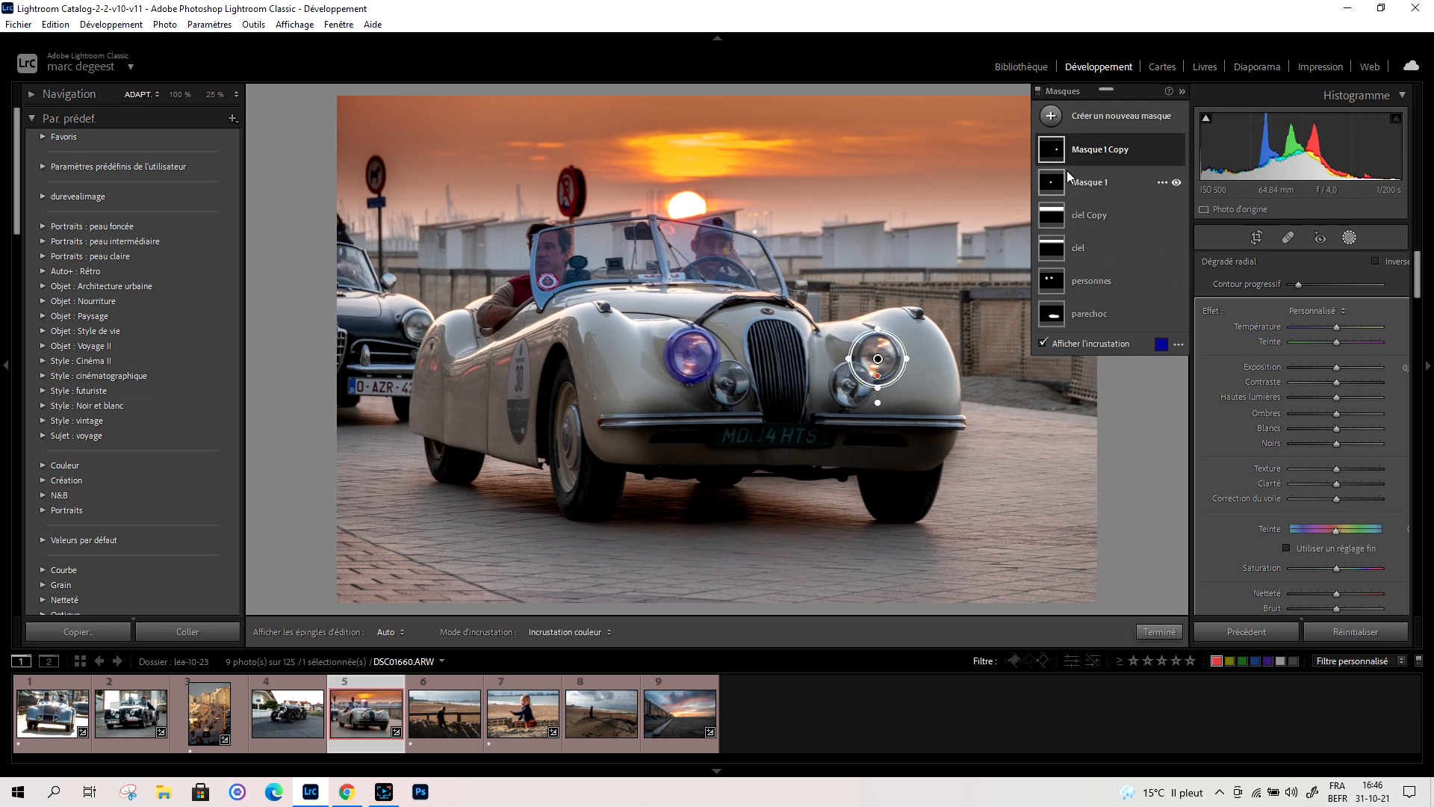
Delete the Masque 1 Copy mask
left_click(1109, 182)
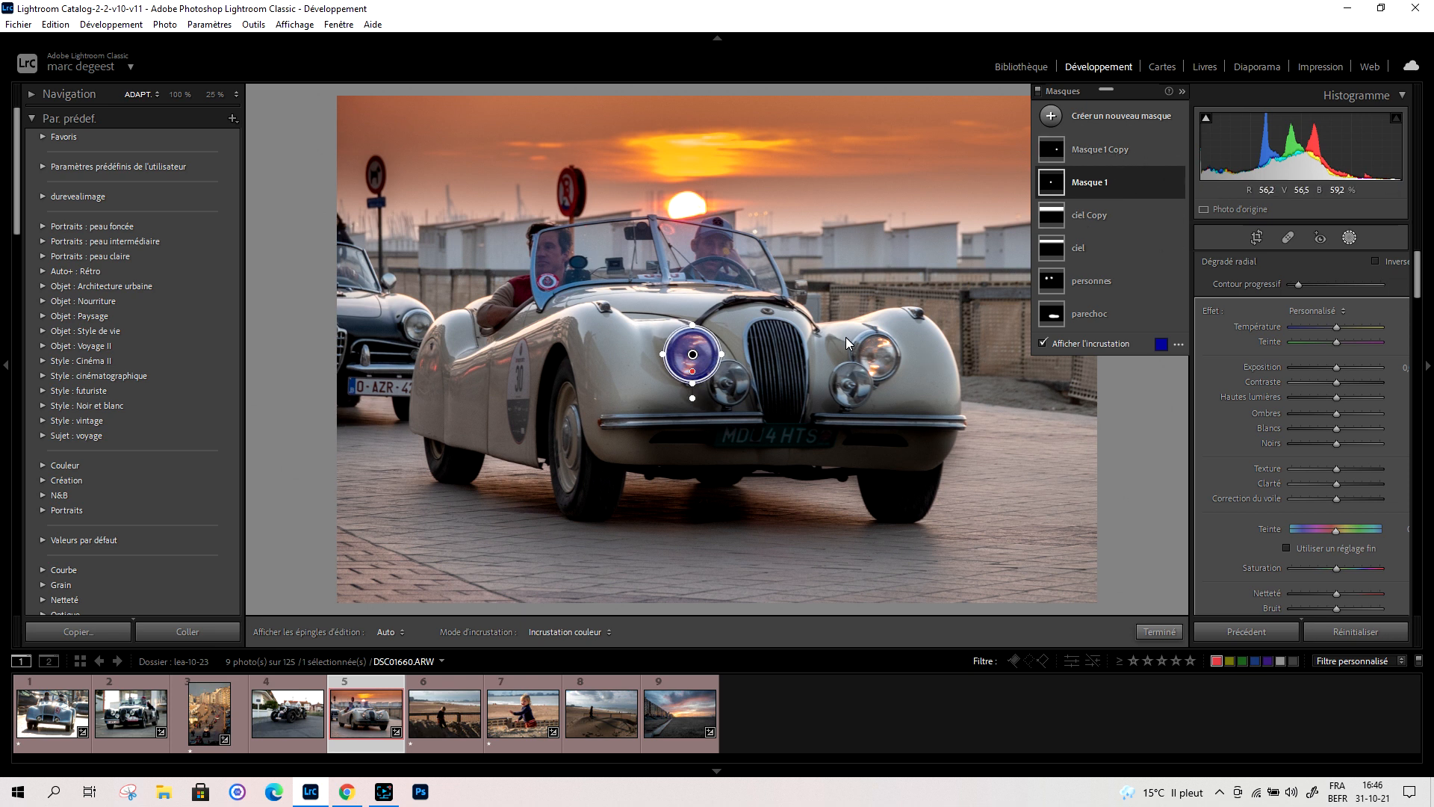
right_click(1161, 150)
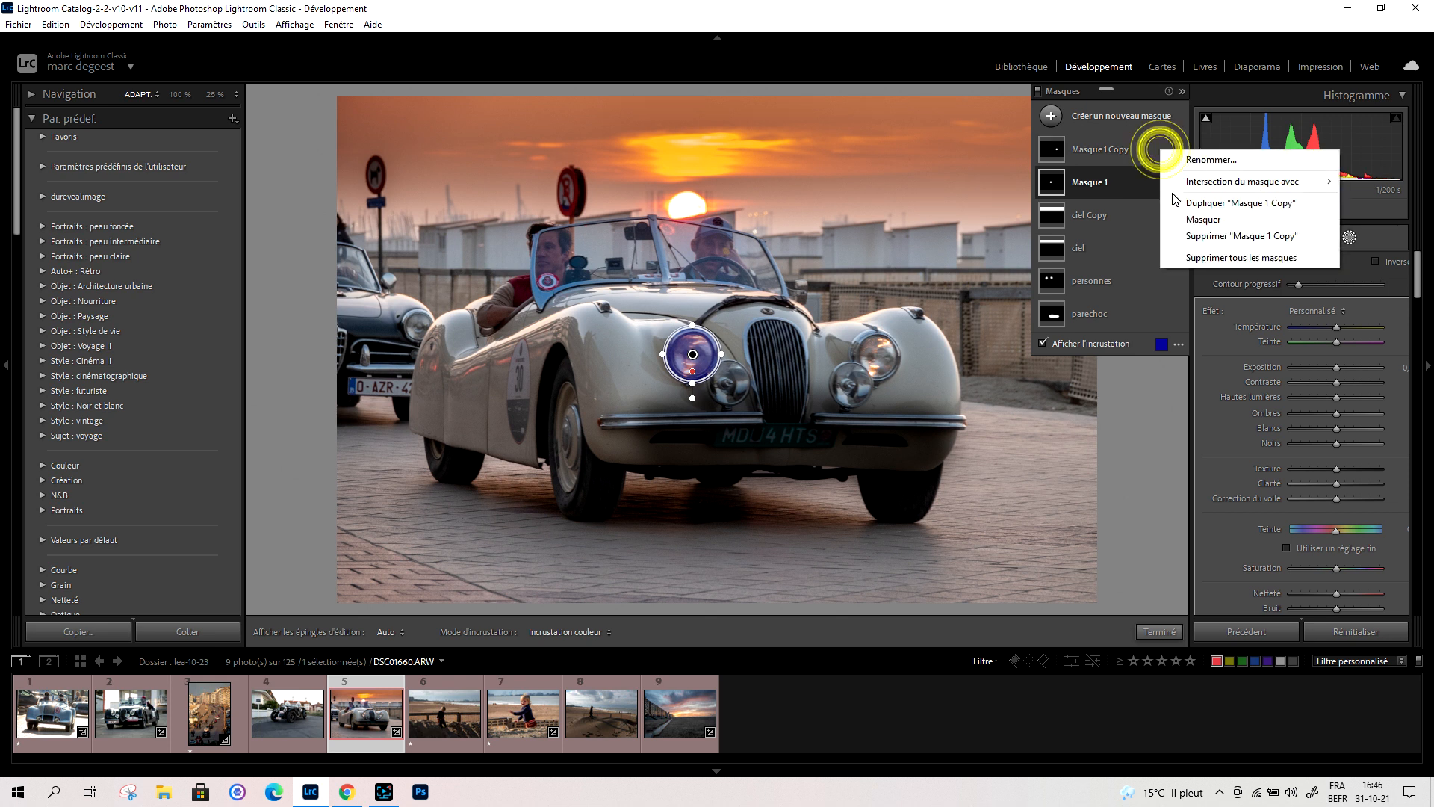
left_click(1211, 239)
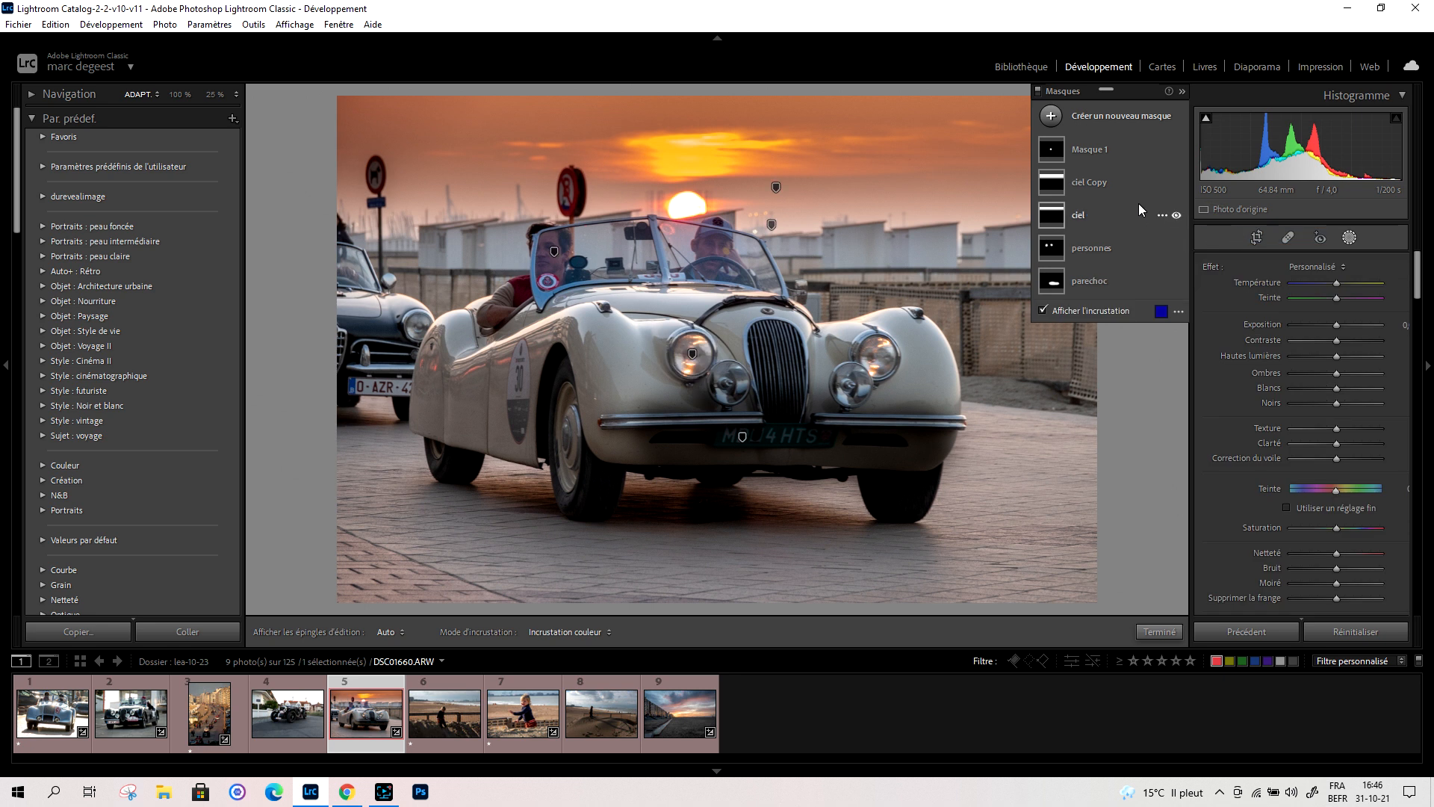
Duplicate the radial gradient component inside Masque 1 and place the copy over the second headlight
left_click(1098, 152)
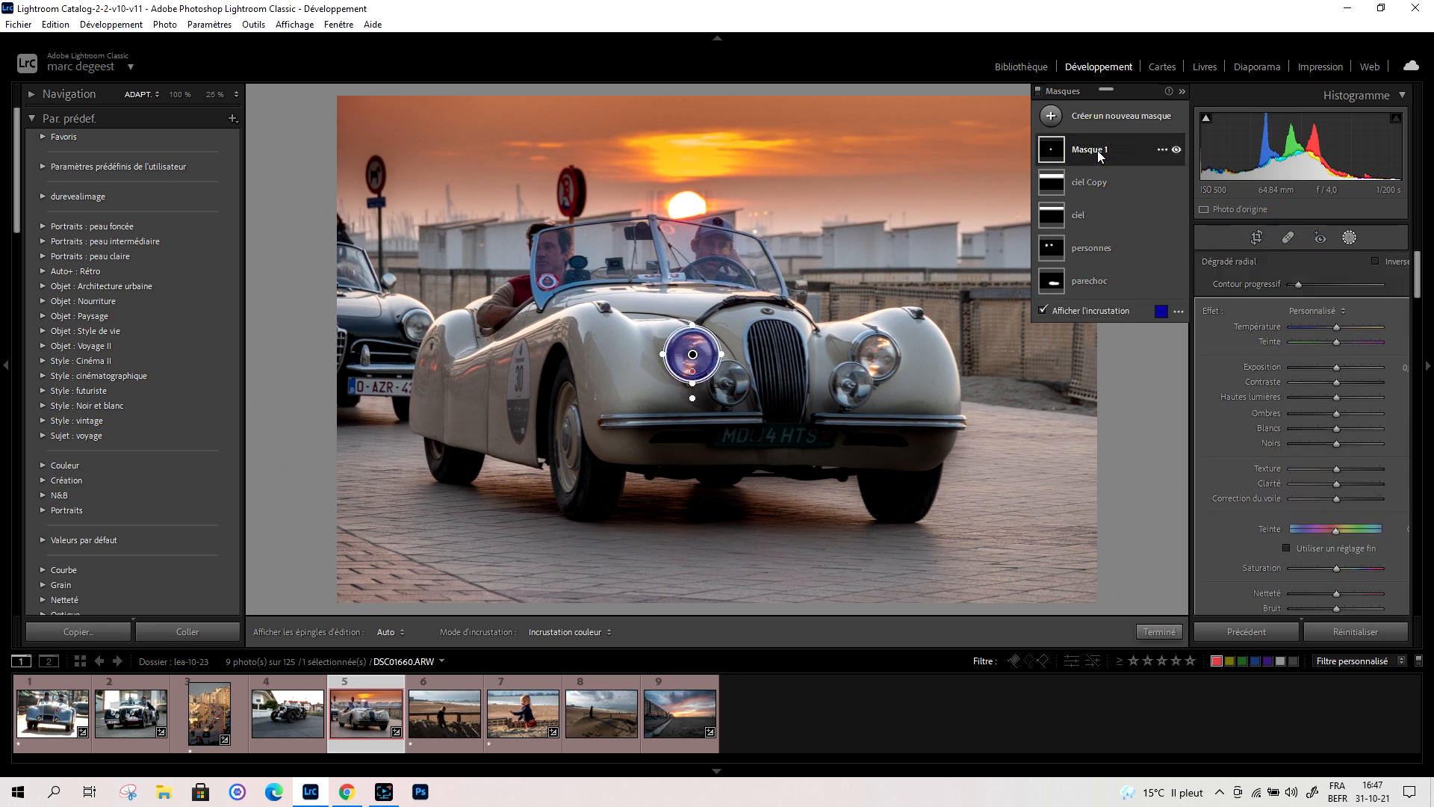
left_click(1162, 149)
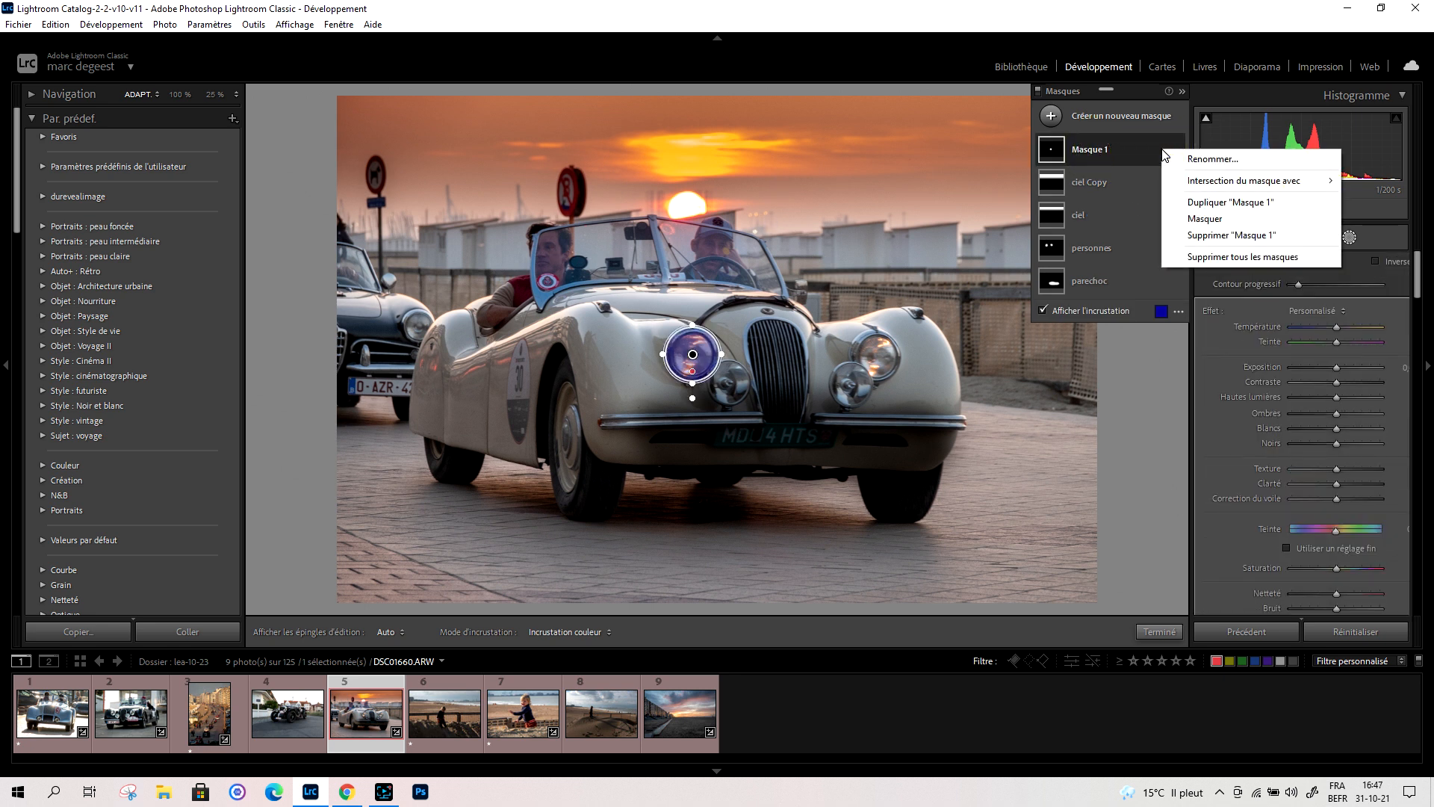
left_click(1120, 151)
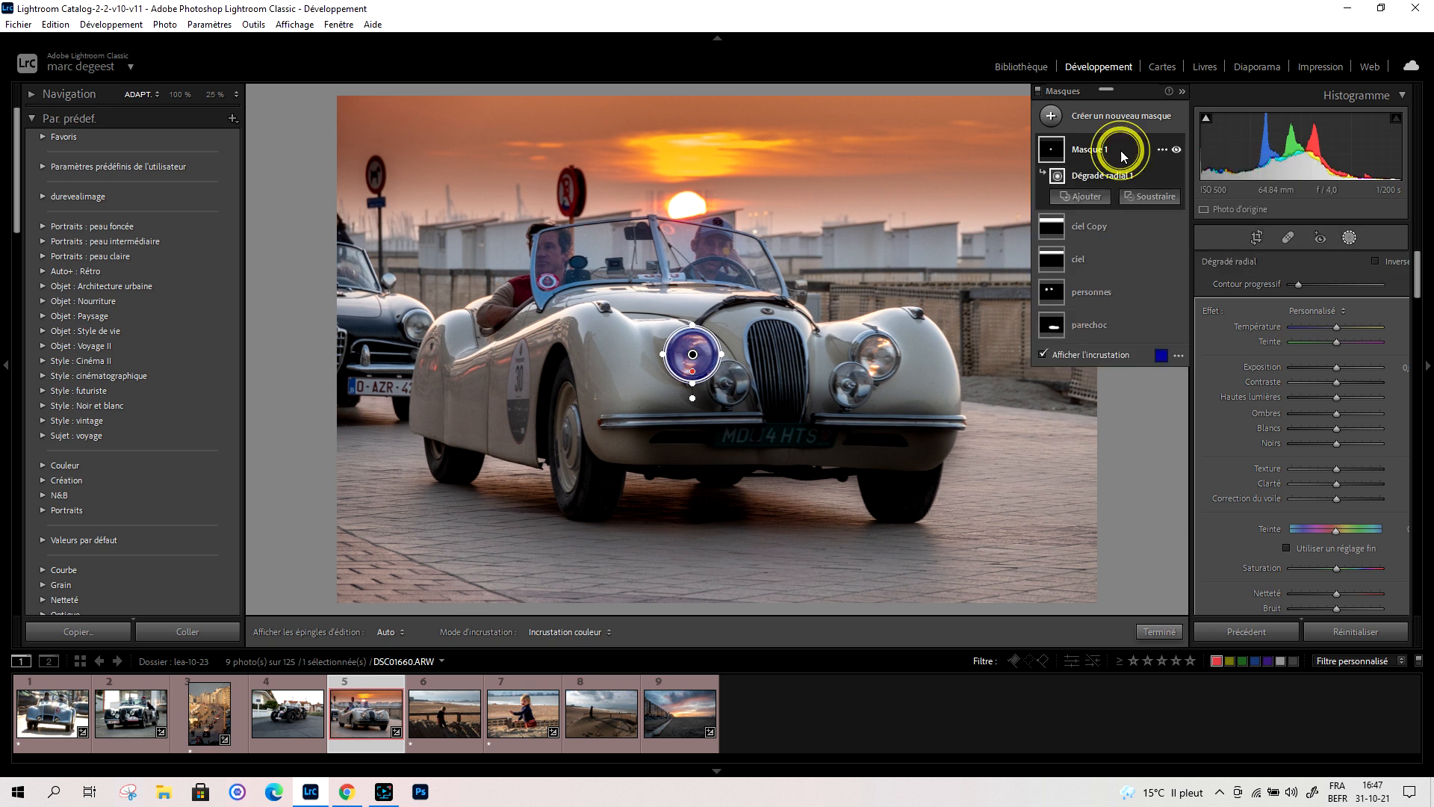
left_click(1088, 197)
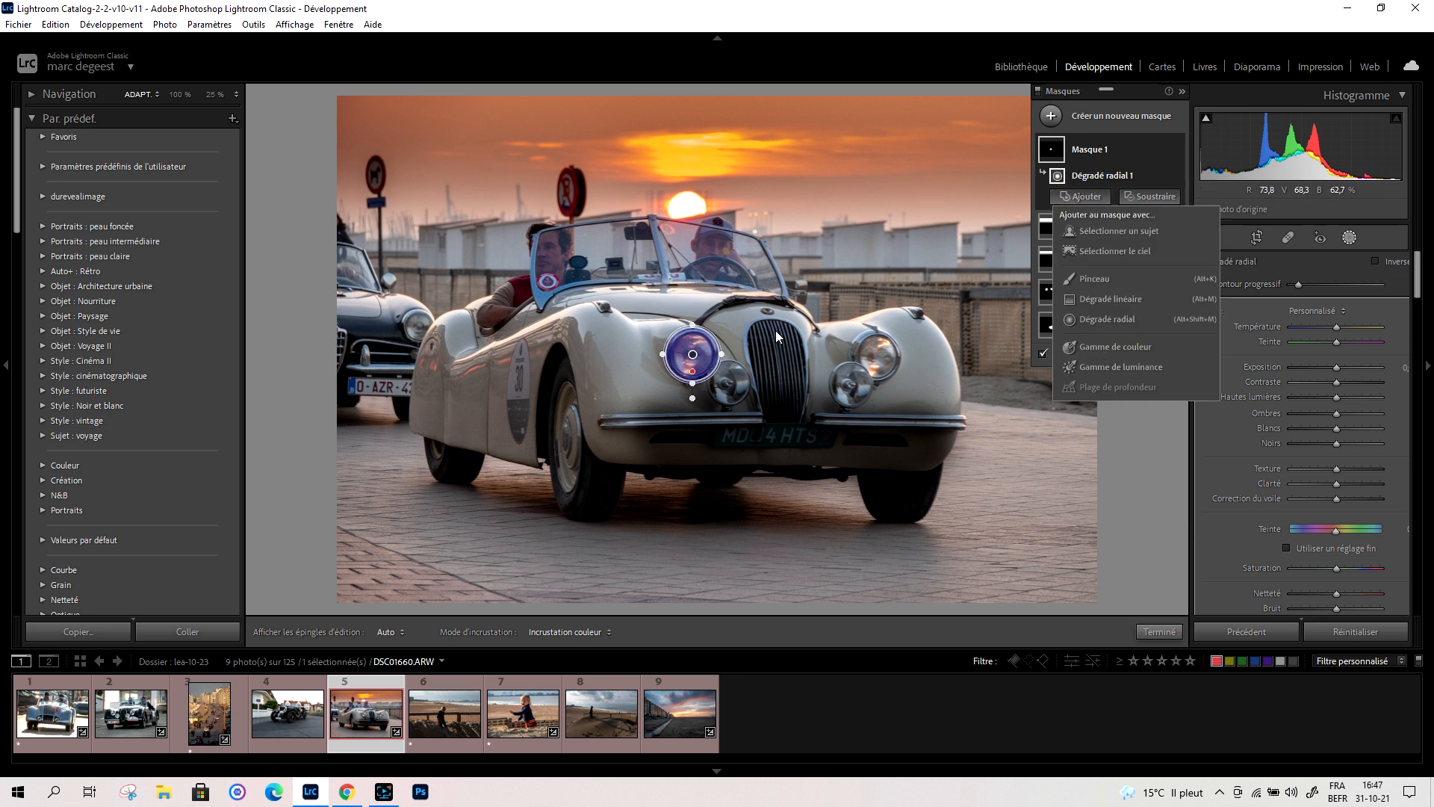
right_click(694, 356)
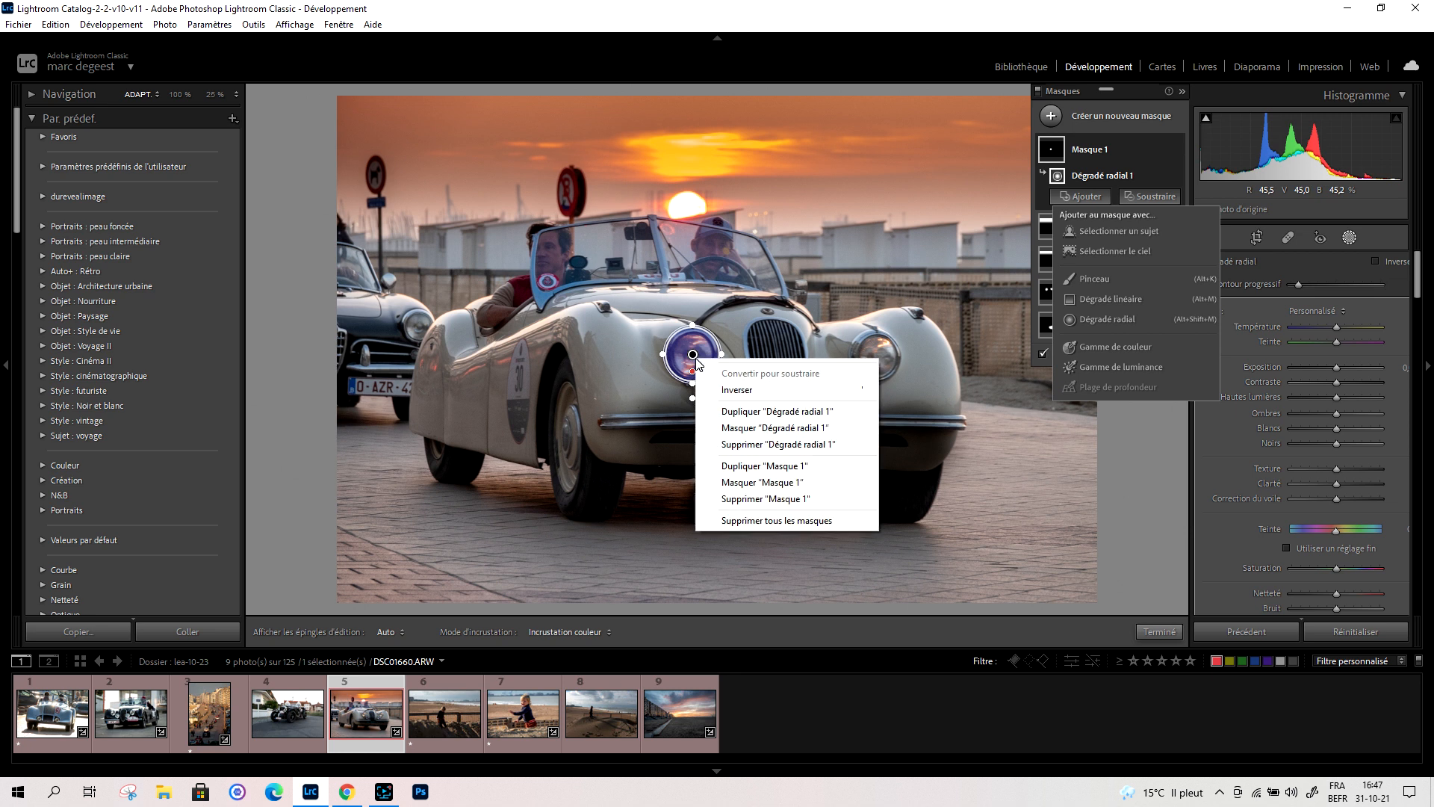
left_click(750, 413)
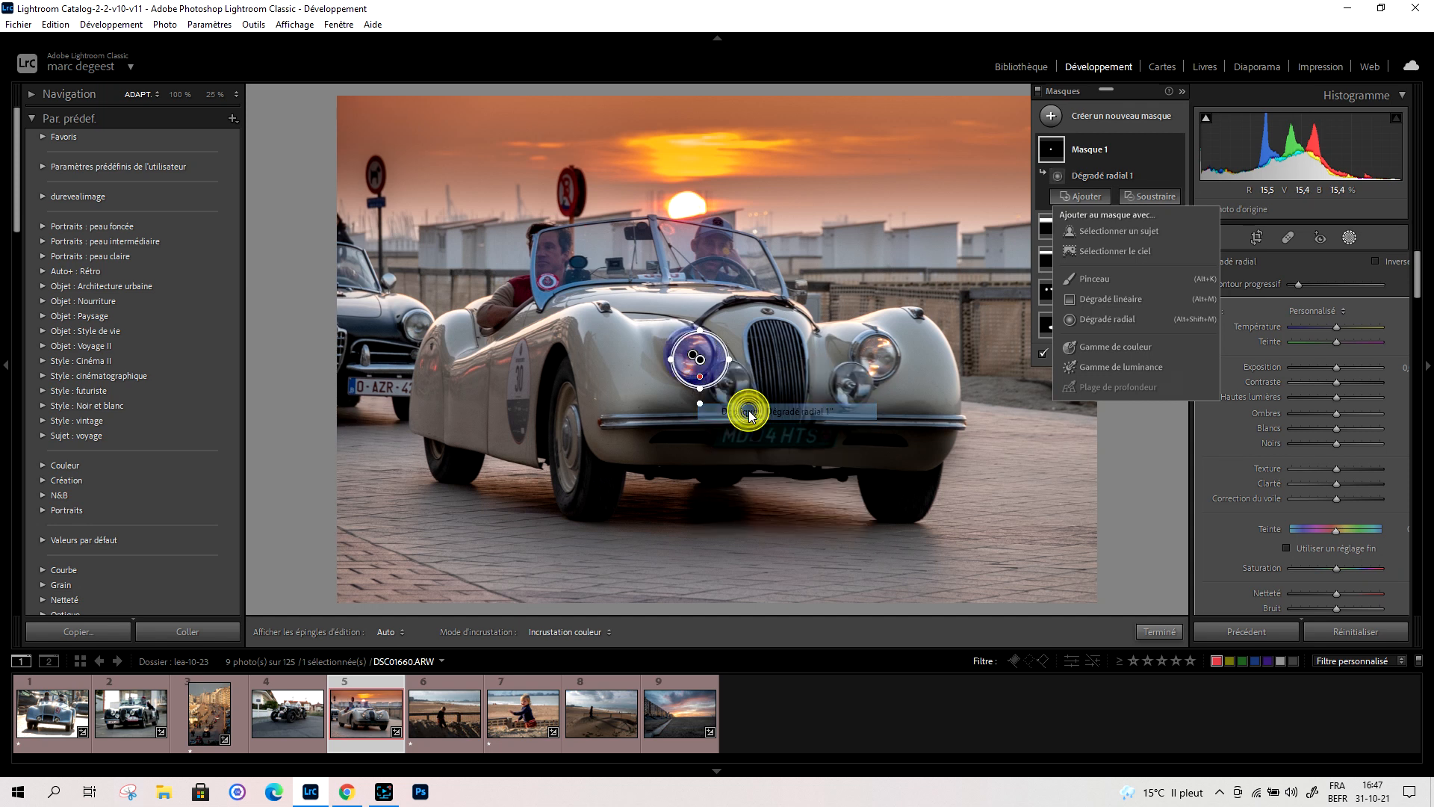
left_click_drag(701, 363, 880, 361)
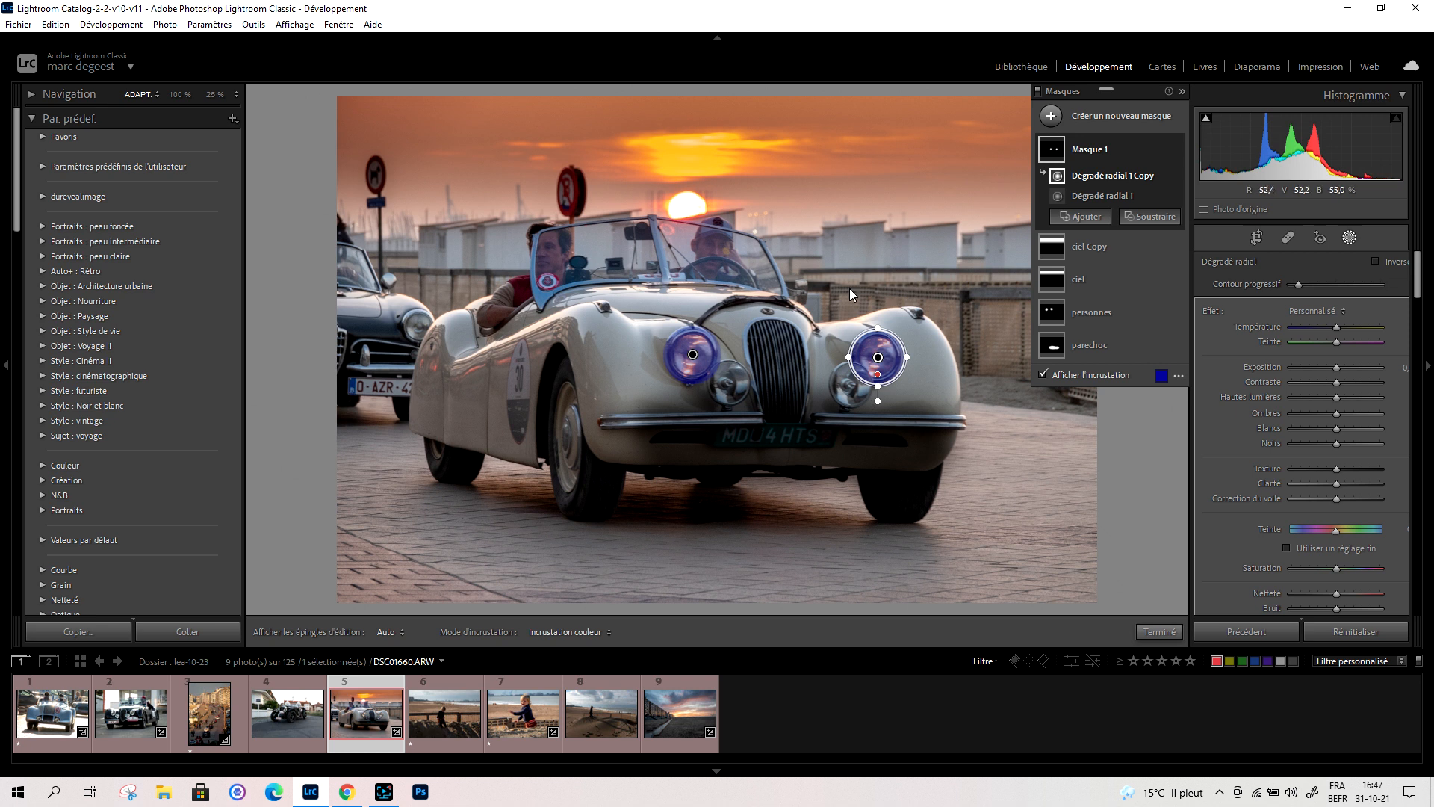
Raise the exposure and warm the temperature of the headlight mask, and increase the feather of both radial gradients
left_click(1338, 369)
left_click_drag(1337, 369, 1357, 326)
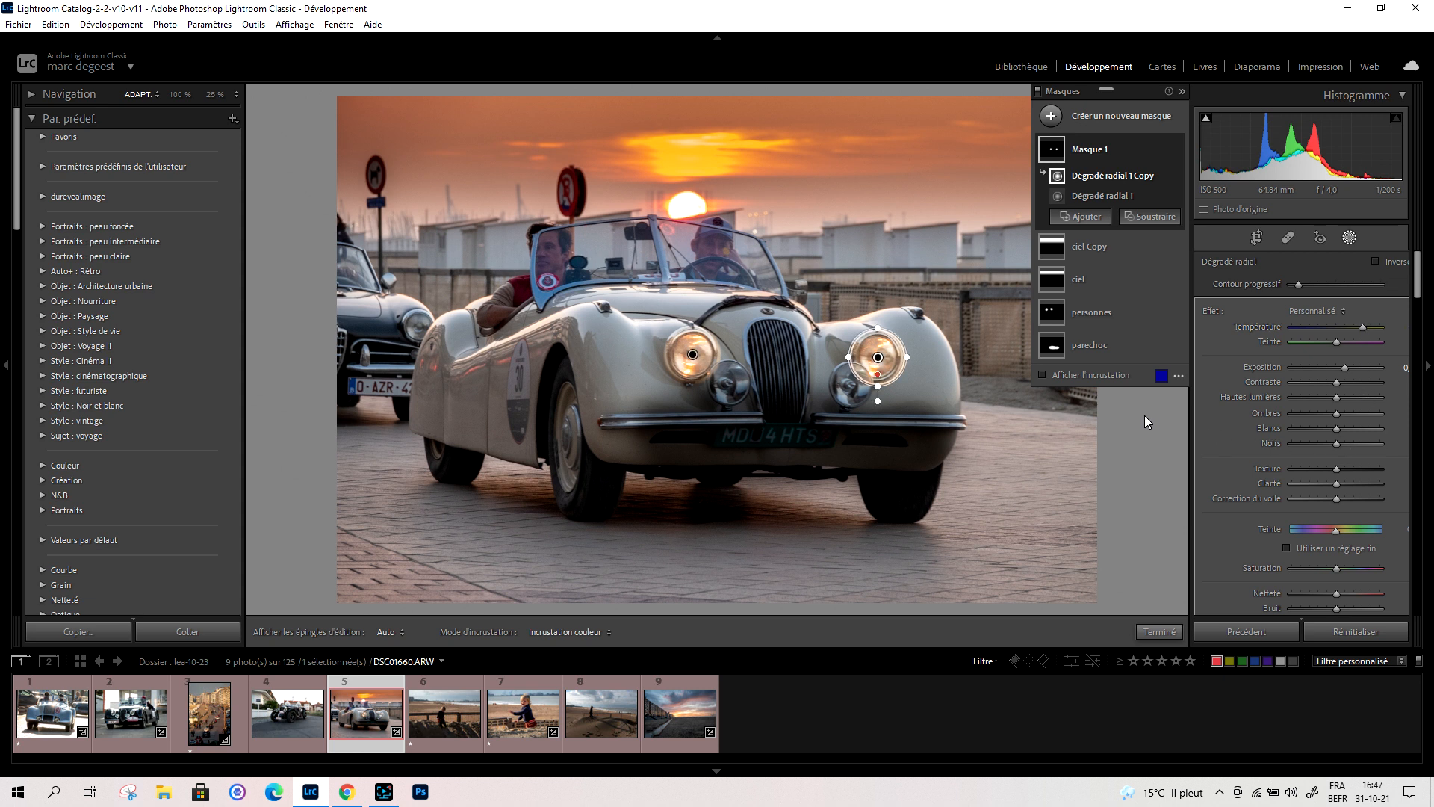
left_click_drag(879, 379, 878, 371)
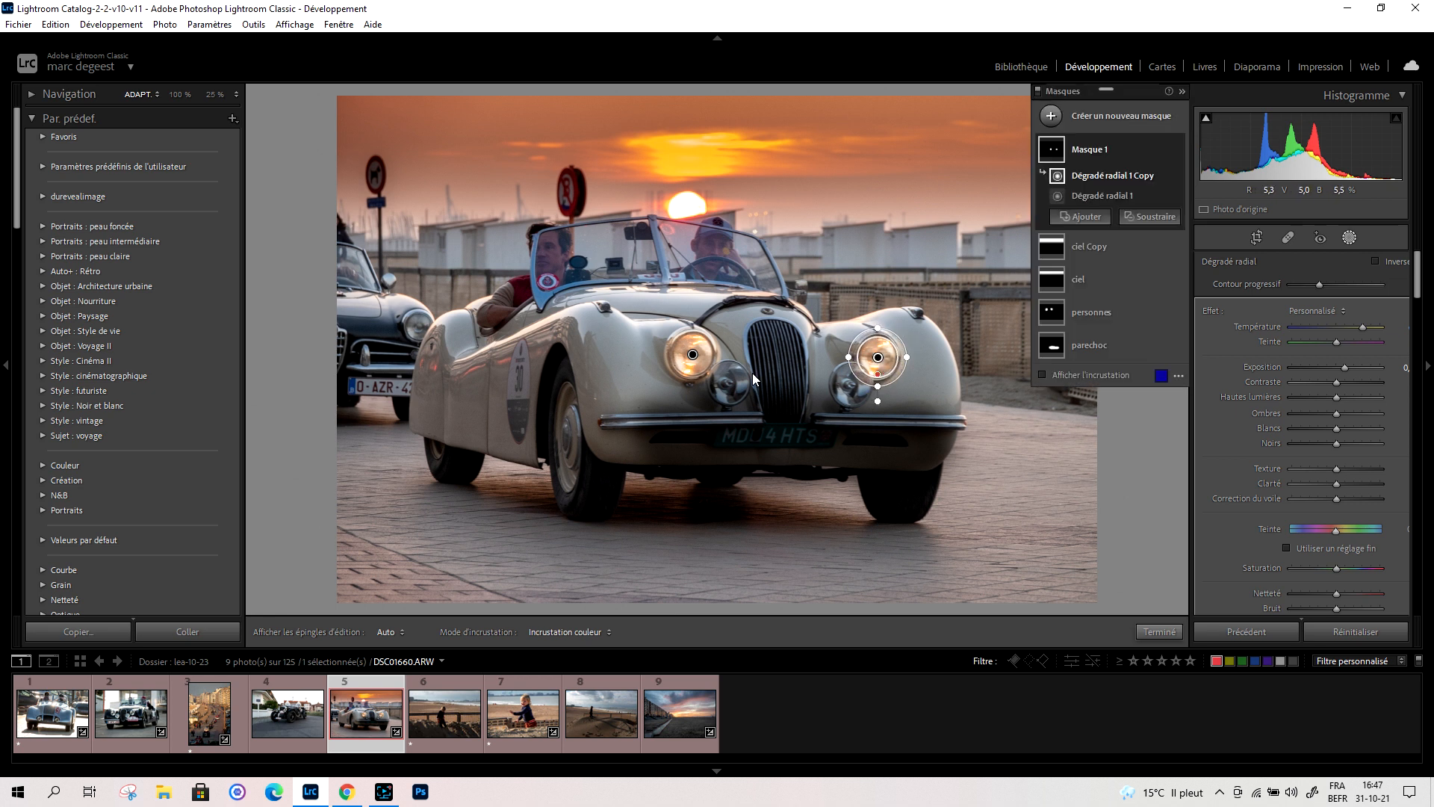
left_click(692, 356)
left_click_drag(695, 378, 694, 366)
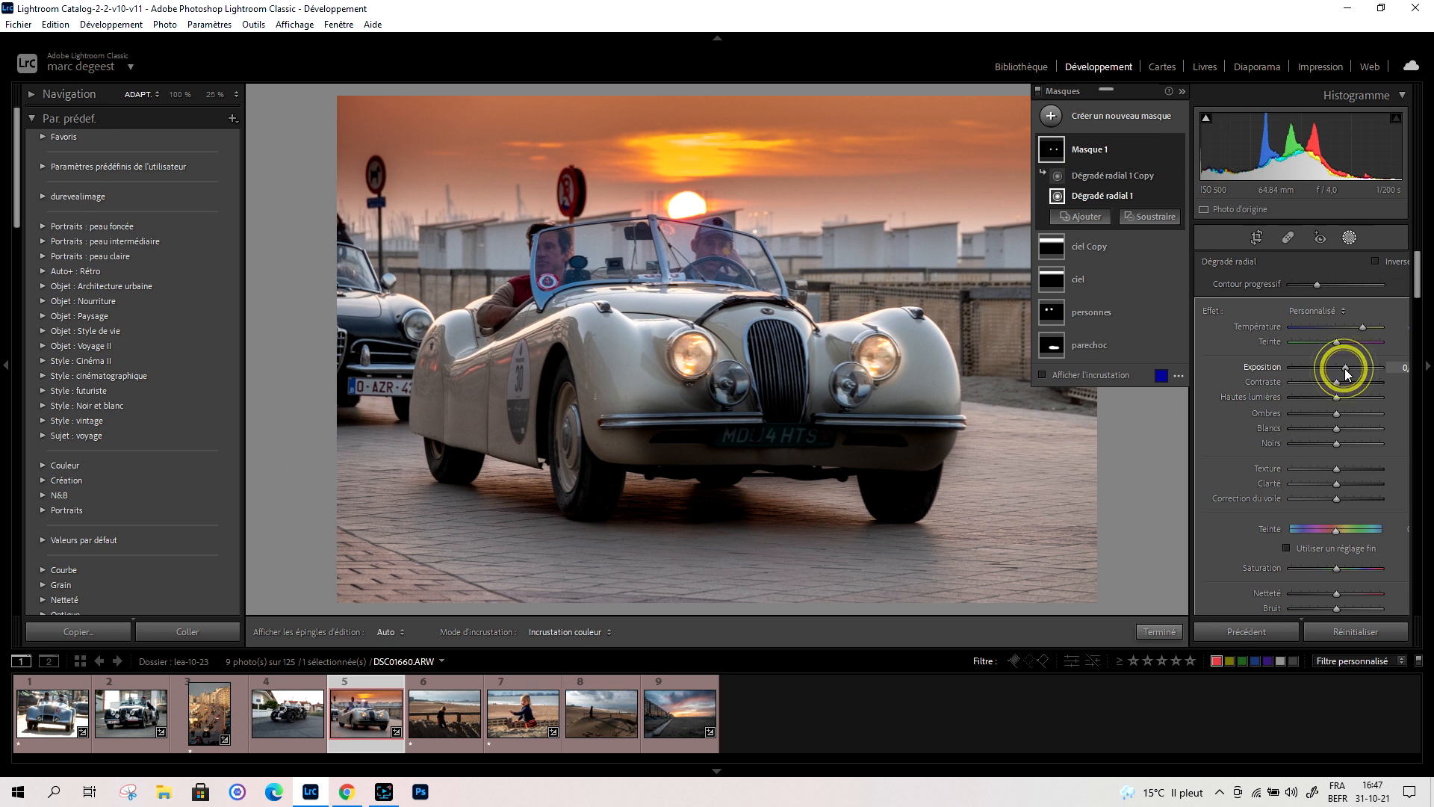
left_click_drag(1345, 369, 1350, 369)
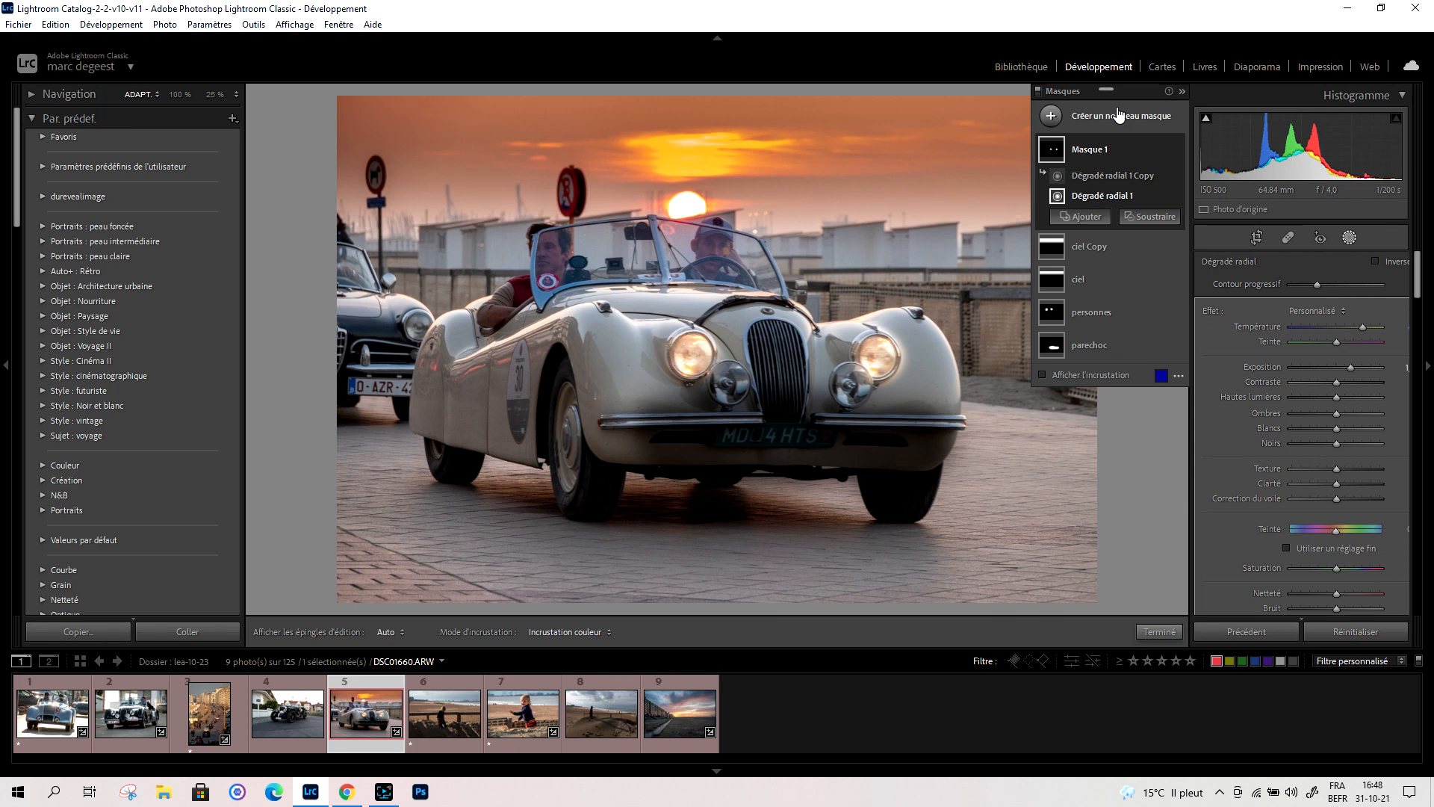
Hide and show Masque 1 repeatedly to compare the headlights with and without their adjustments
left_click(1177, 149)
left_click(1177, 150)
left_click(1176, 149)
left_click(1177, 151)
Create a new mask with automatic subject selection
left_click(1051, 118)
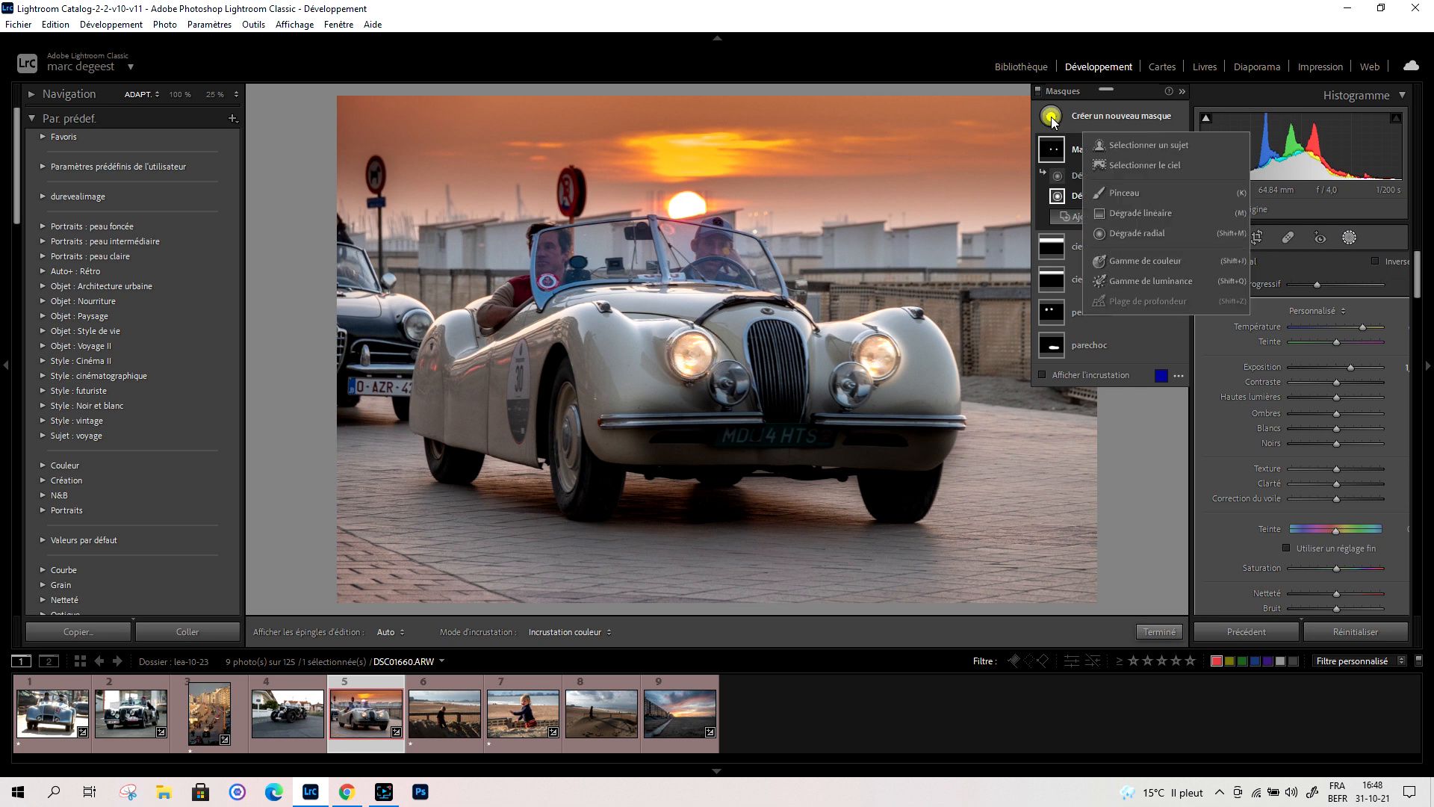
left_click(1148, 147)
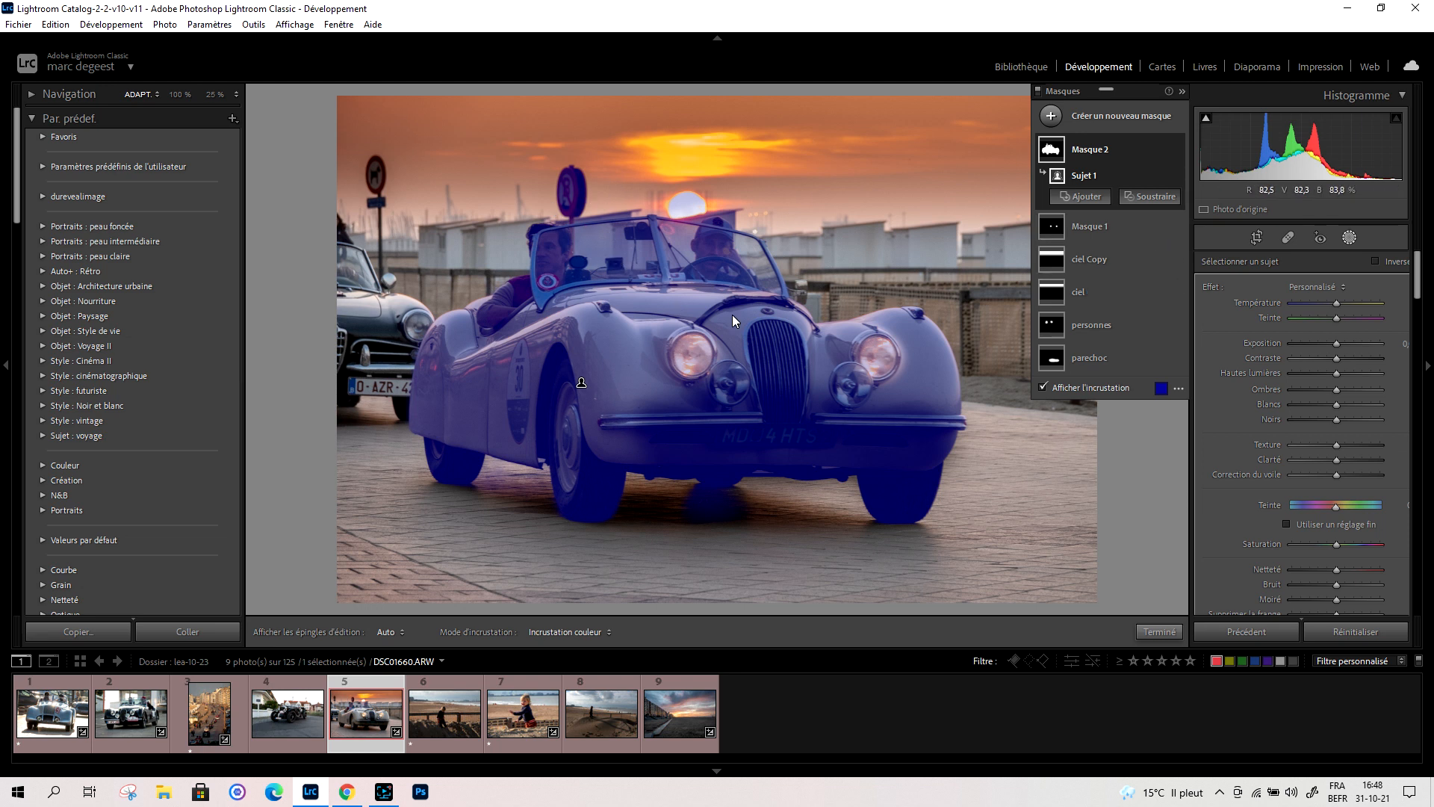
Try a crimson colour for the mask overlay and set it to dark green
left_click(1179, 389)
left_click(1161, 388)
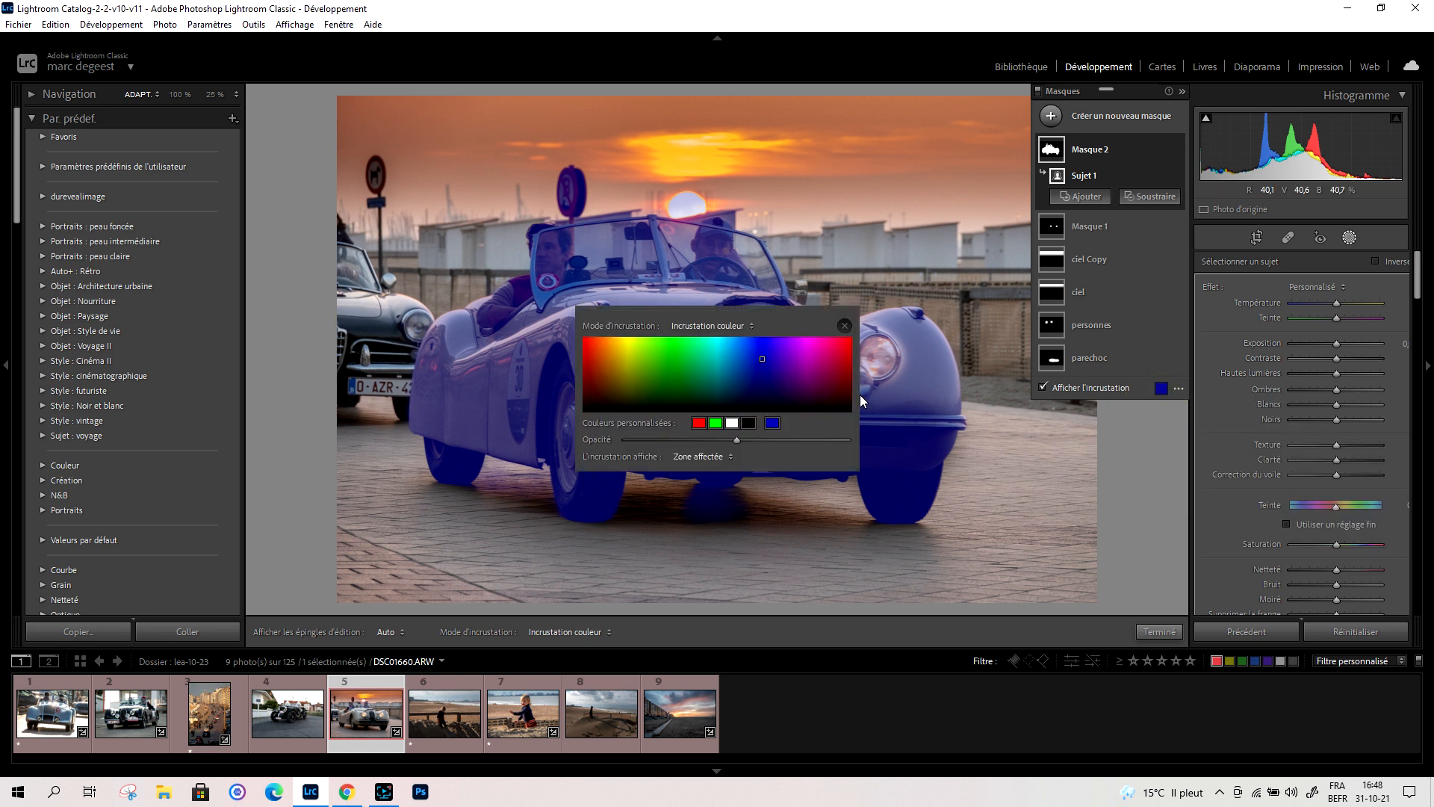
left_click(835, 362)
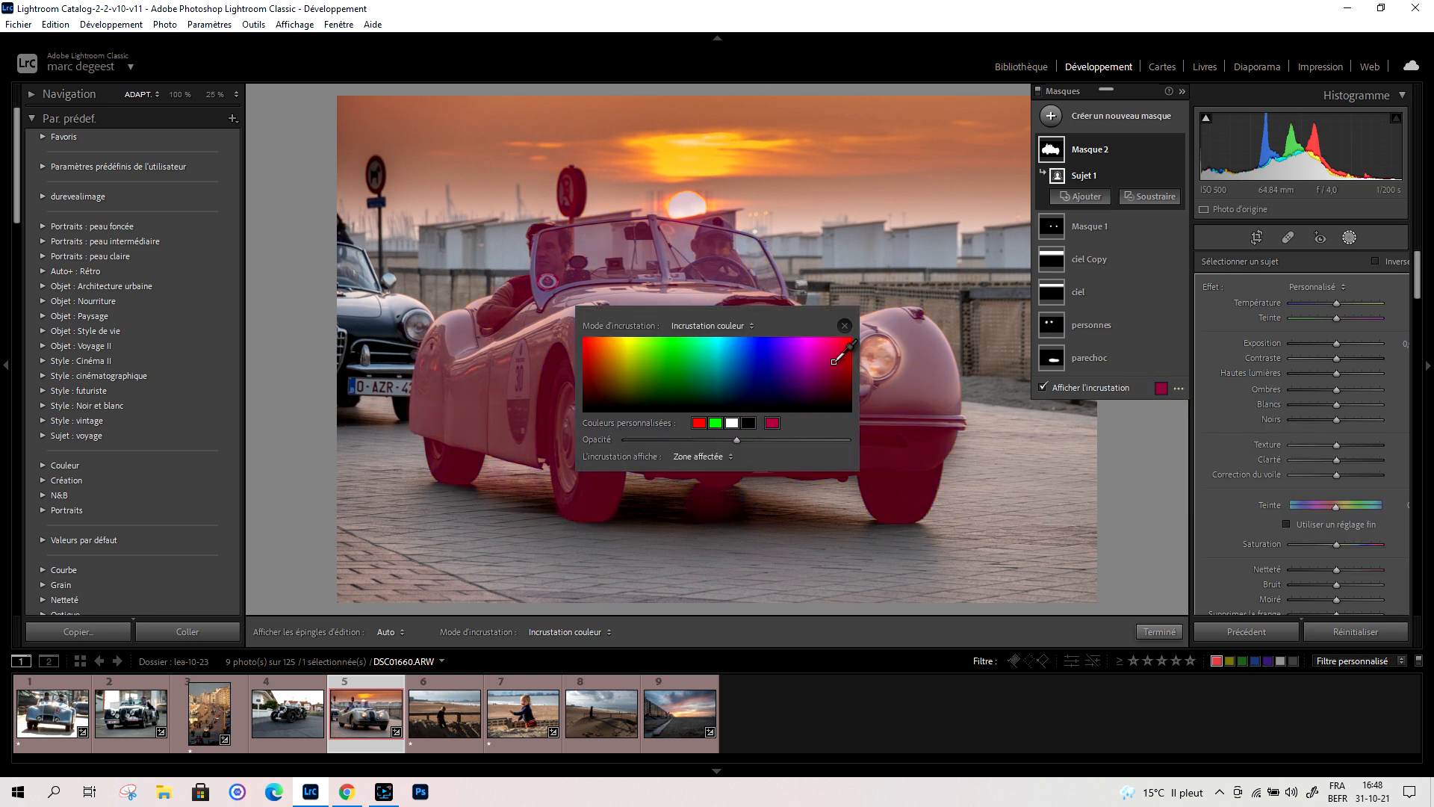
left_click(661, 370)
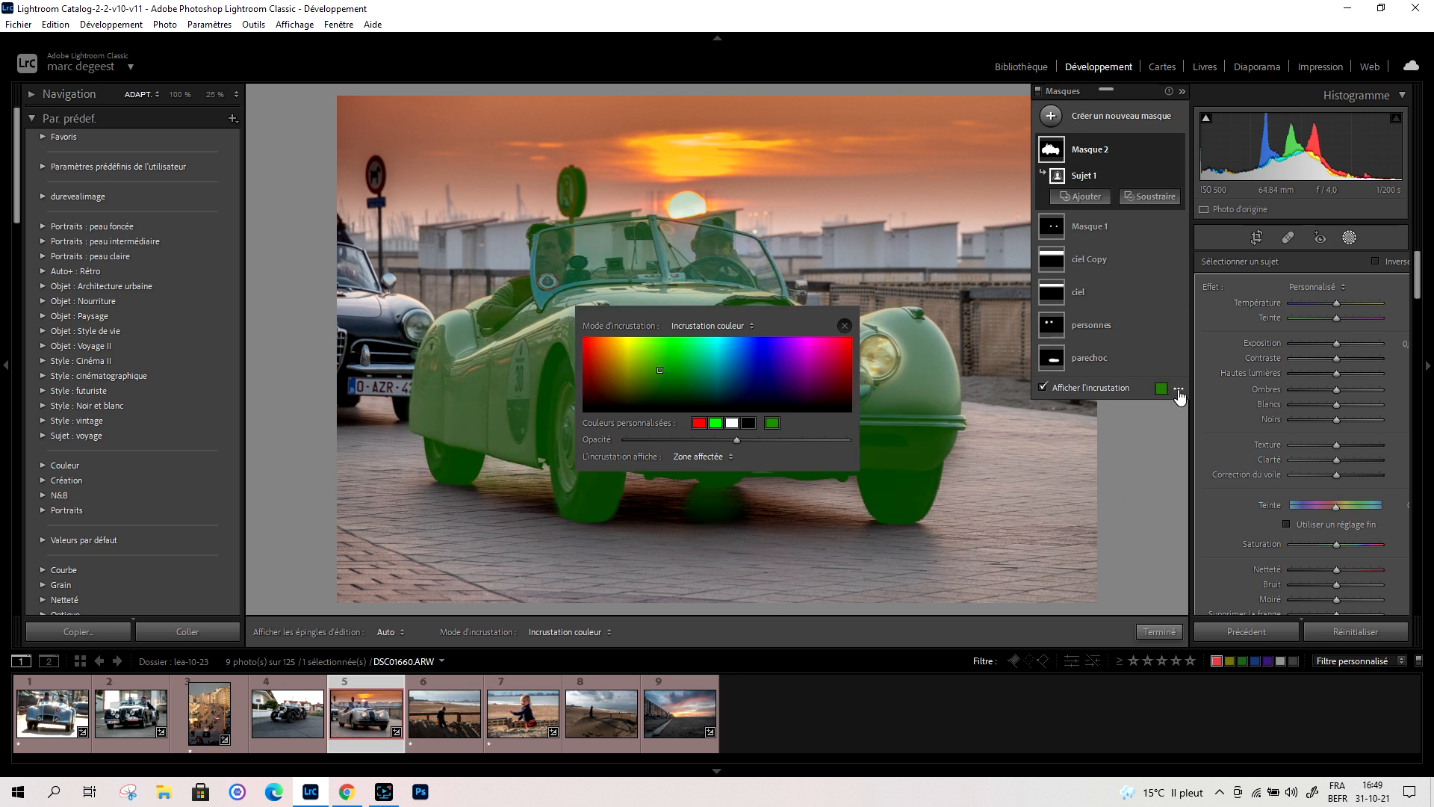
Close the overlay colour settings and switch the mask overlay display to Image sur Noir
left_click(1179, 392)
left_click(846, 327)
left_click(845, 326)
left_click(1177, 389)
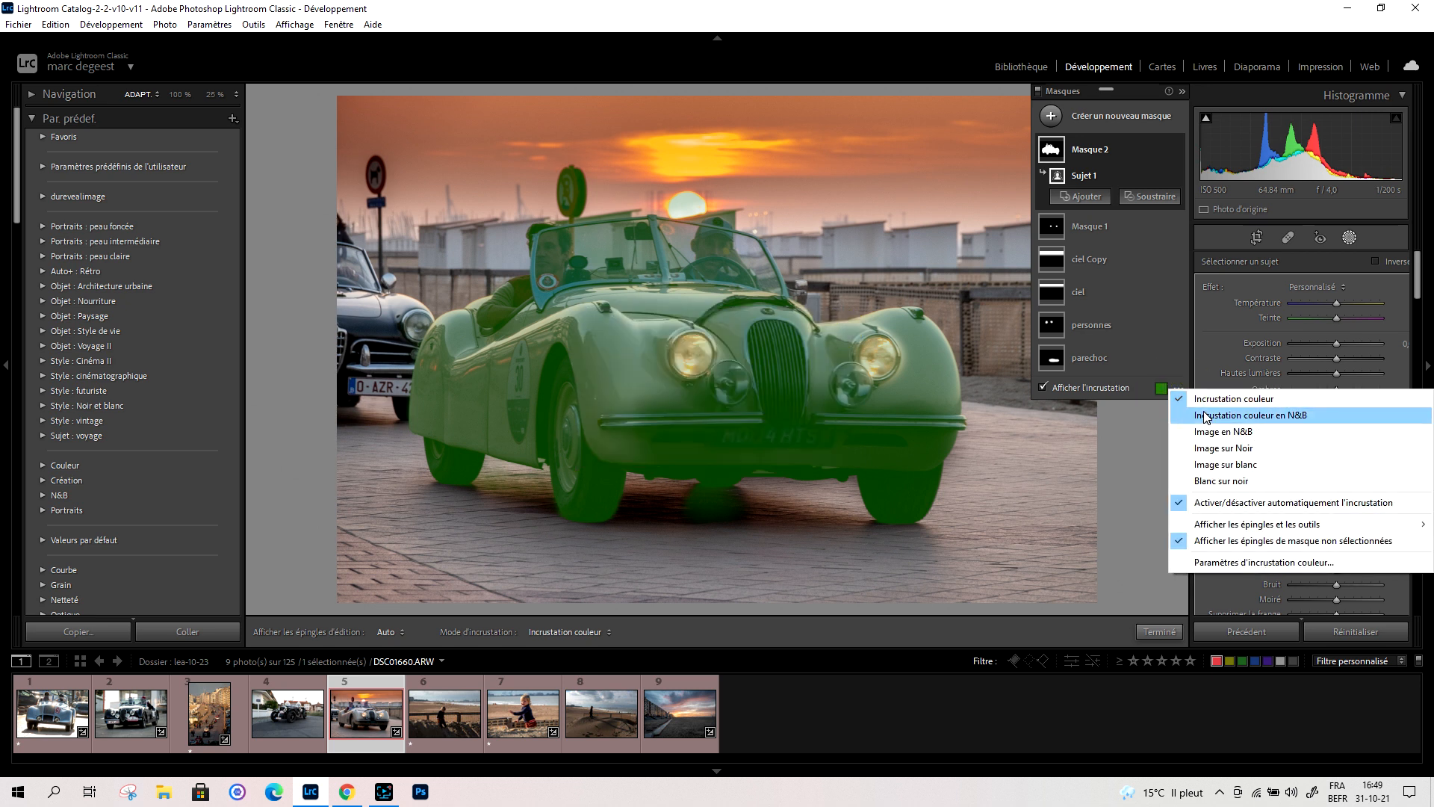
left_click(1217, 449)
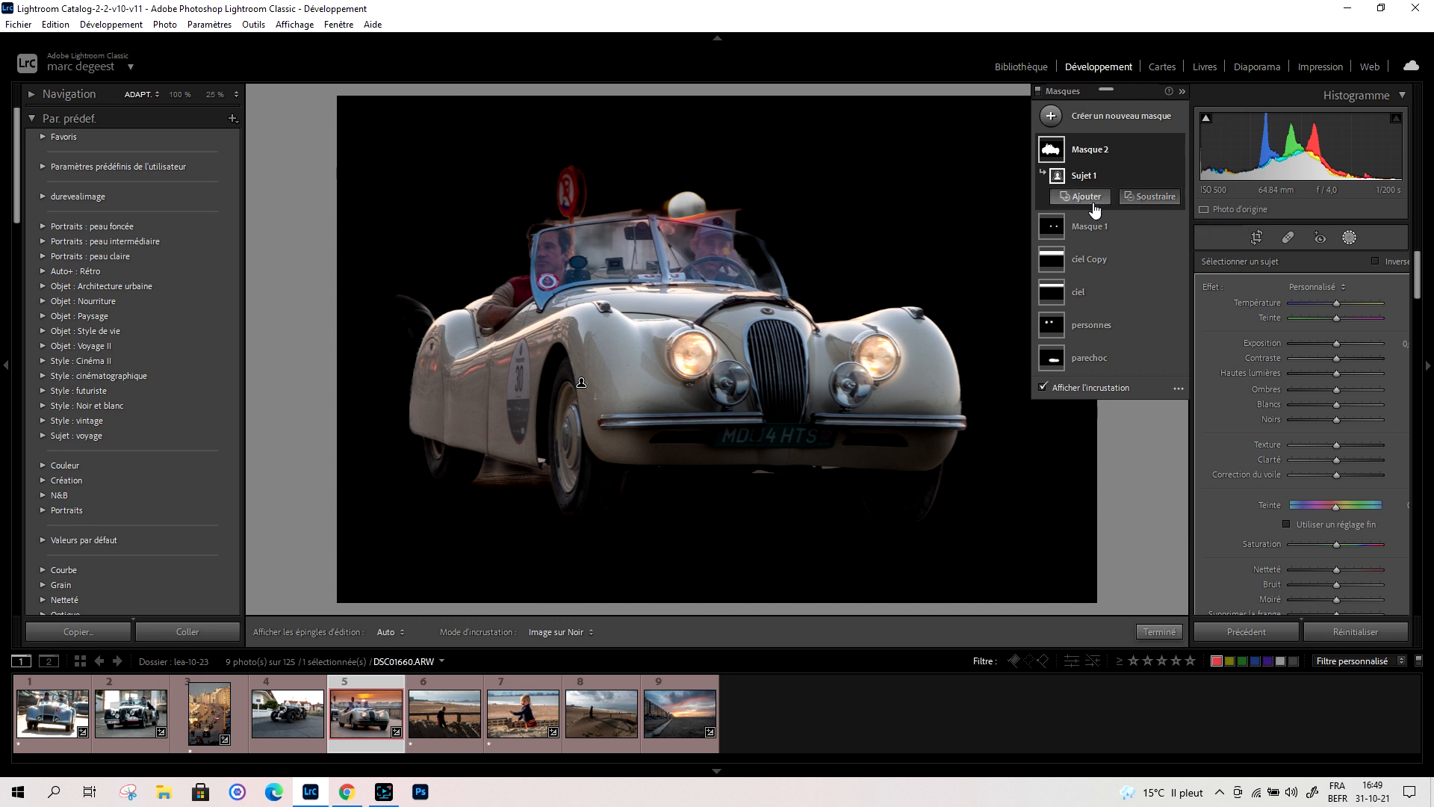
Start subtracting from Masque 2 with a brush and reduce the brush's feather to a low value
left_click(1143, 200)
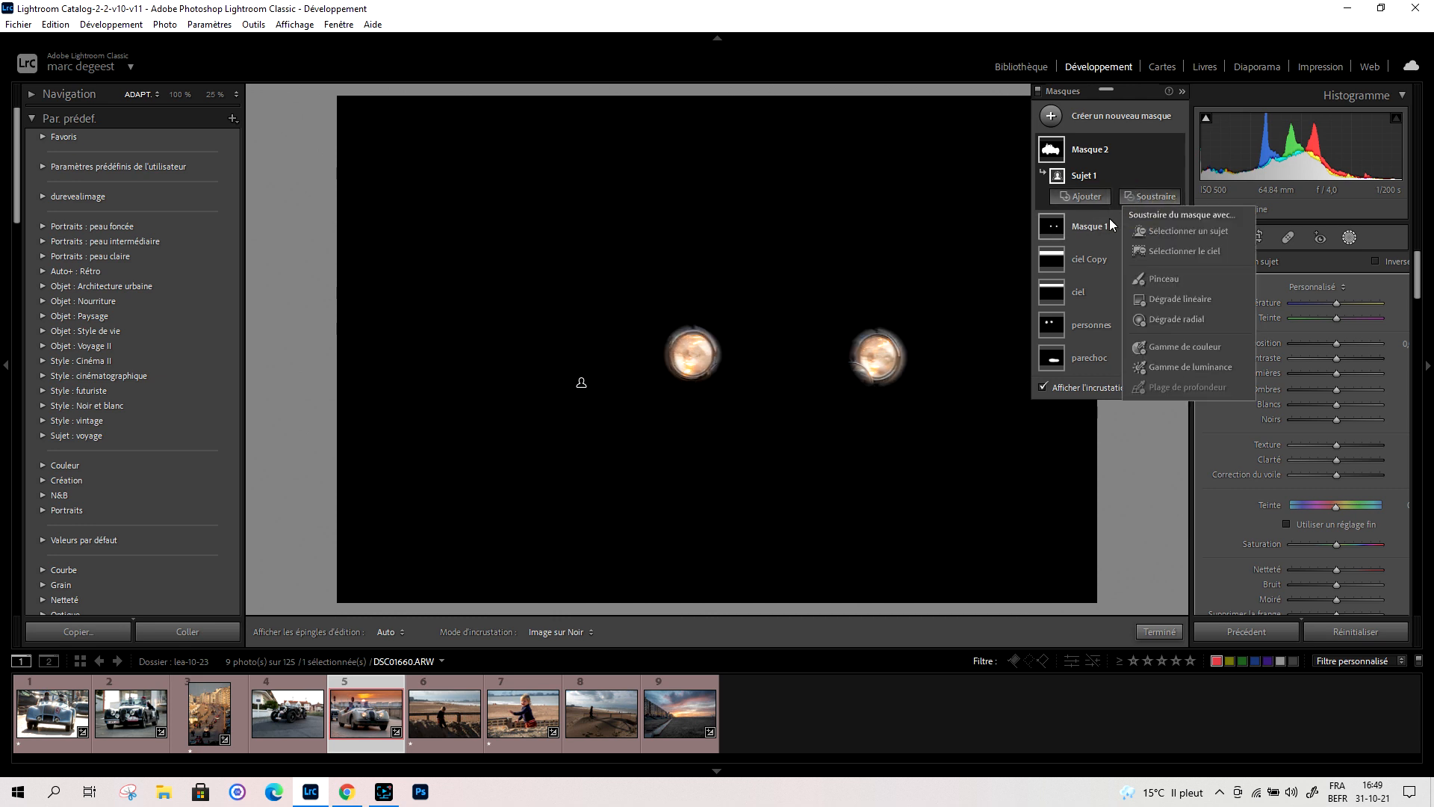
left_click(1174, 280)
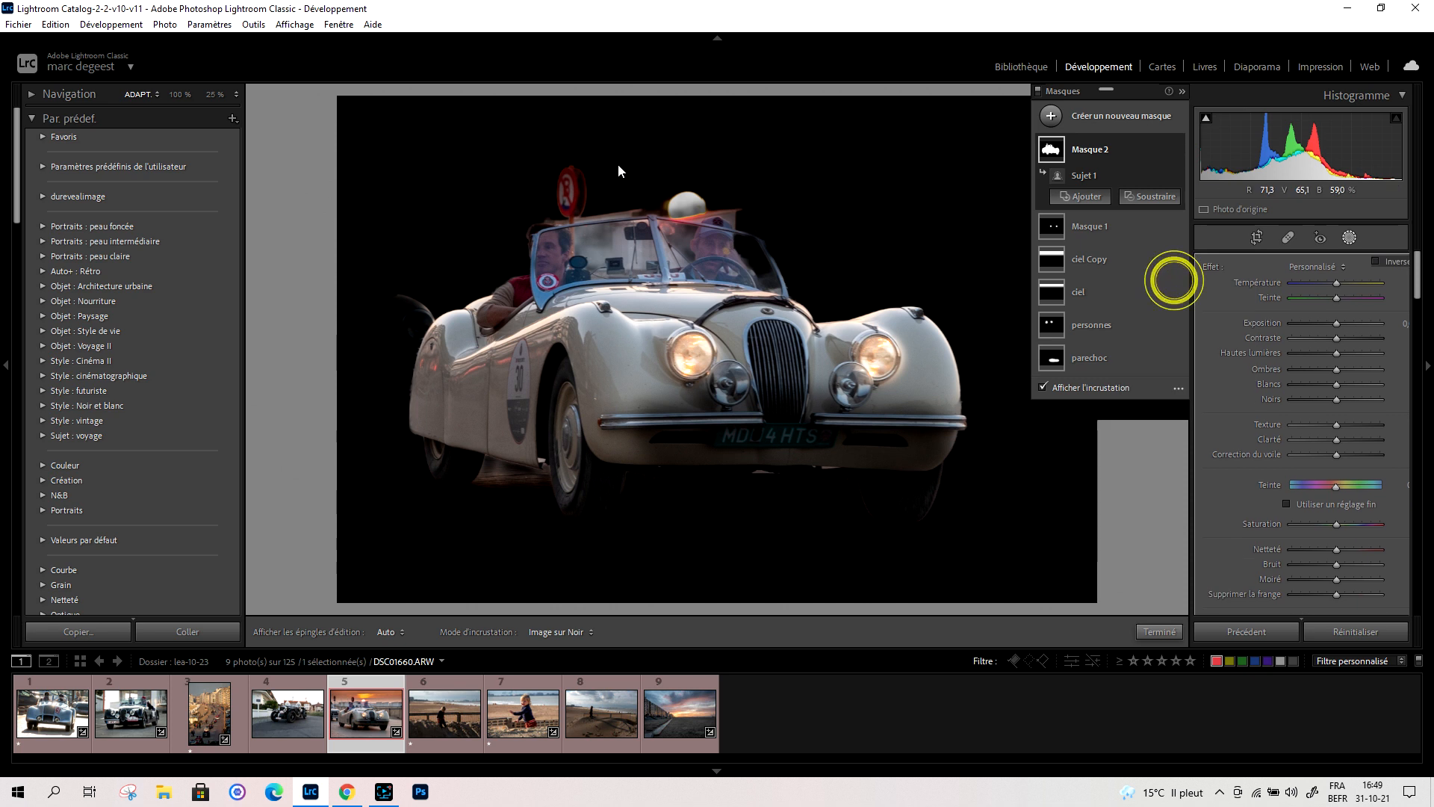
scroll(572, 180, "down", 4)
scroll(573, 180, "up", 3)
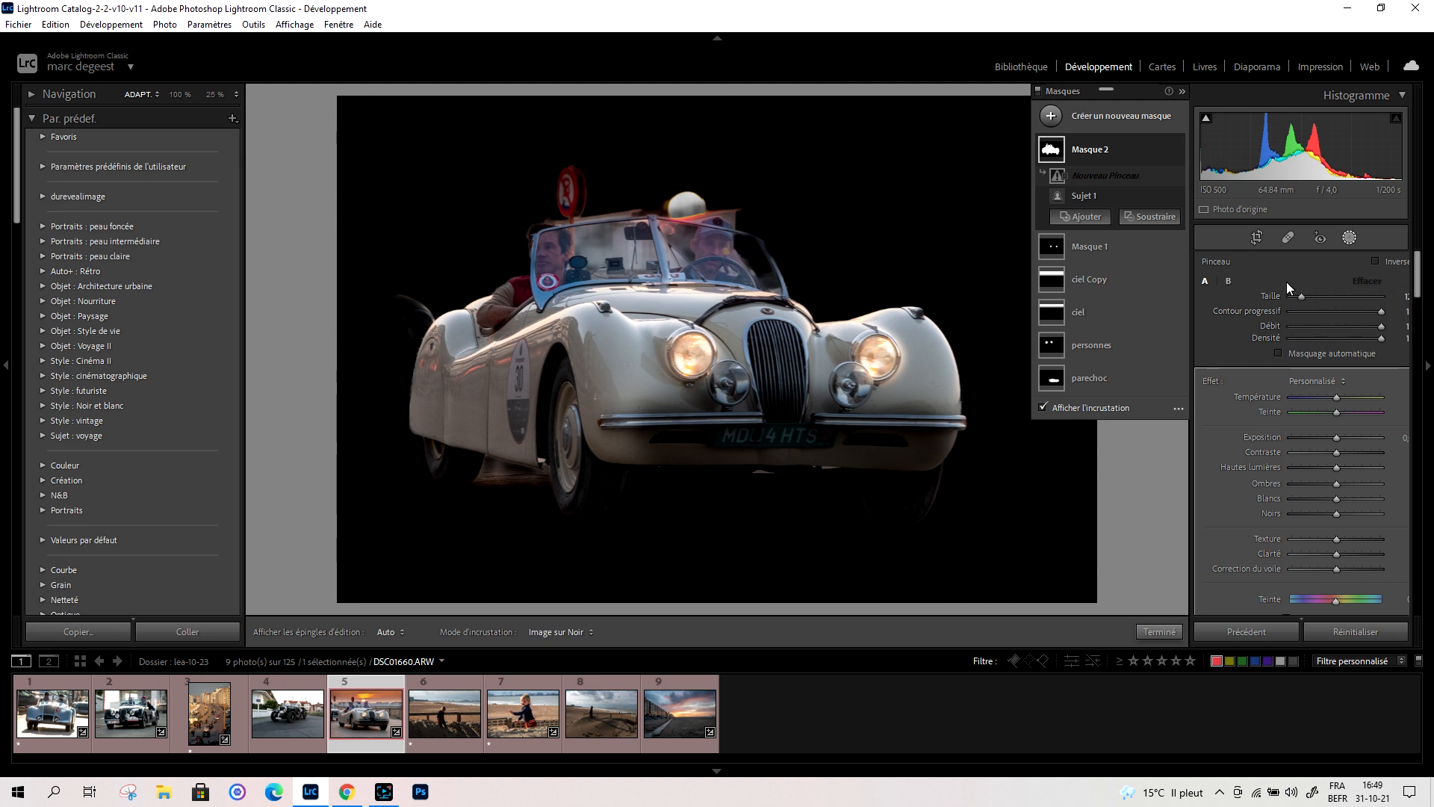
left_click_drag(1379, 312, 1295, 314)
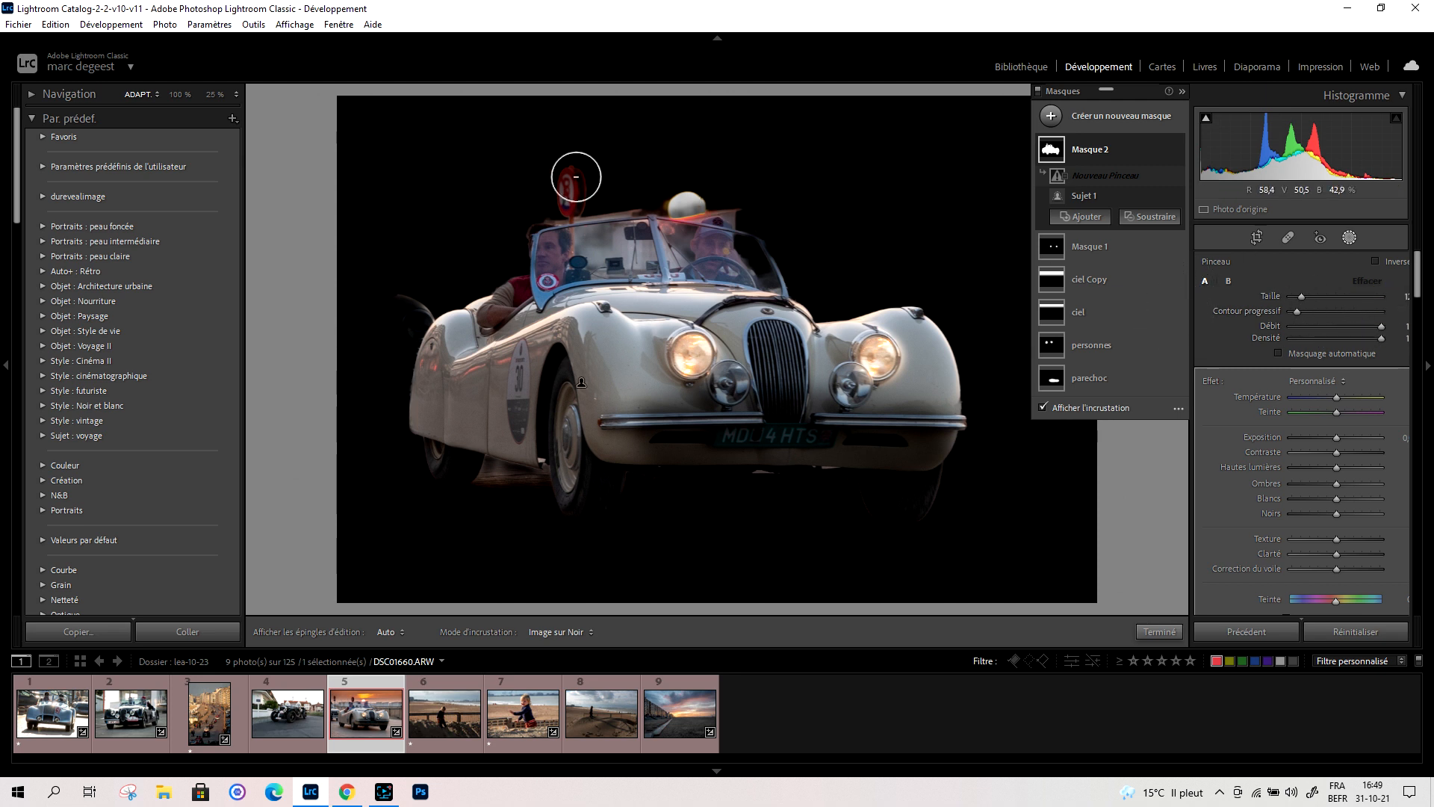
Brush the road sign, the sun and the stray background bits around and under the car out of Masque 2, using a smaller brush for details
mouse_move(576, 179)
left_mouse_down()
mouse_move(560, 192)
mouse_move(733, 183)
mouse_move(553, 177)
left_mouse_up()
mouse_move(396, 272)
left_mouse_down()
mouse_move(391, 309)
mouse_move(429, 283)
mouse_move(411, 310)
left_mouse_up()
mouse_move(497, 491)
left_mouse_down()
mouse_move(508, 496)
mouse_move(487, 468)
mouse_move(535, 484)
left_mouse_up()
scroll(503, 490, "down", 5)
left_click_drag(759, 478, 786, 478)
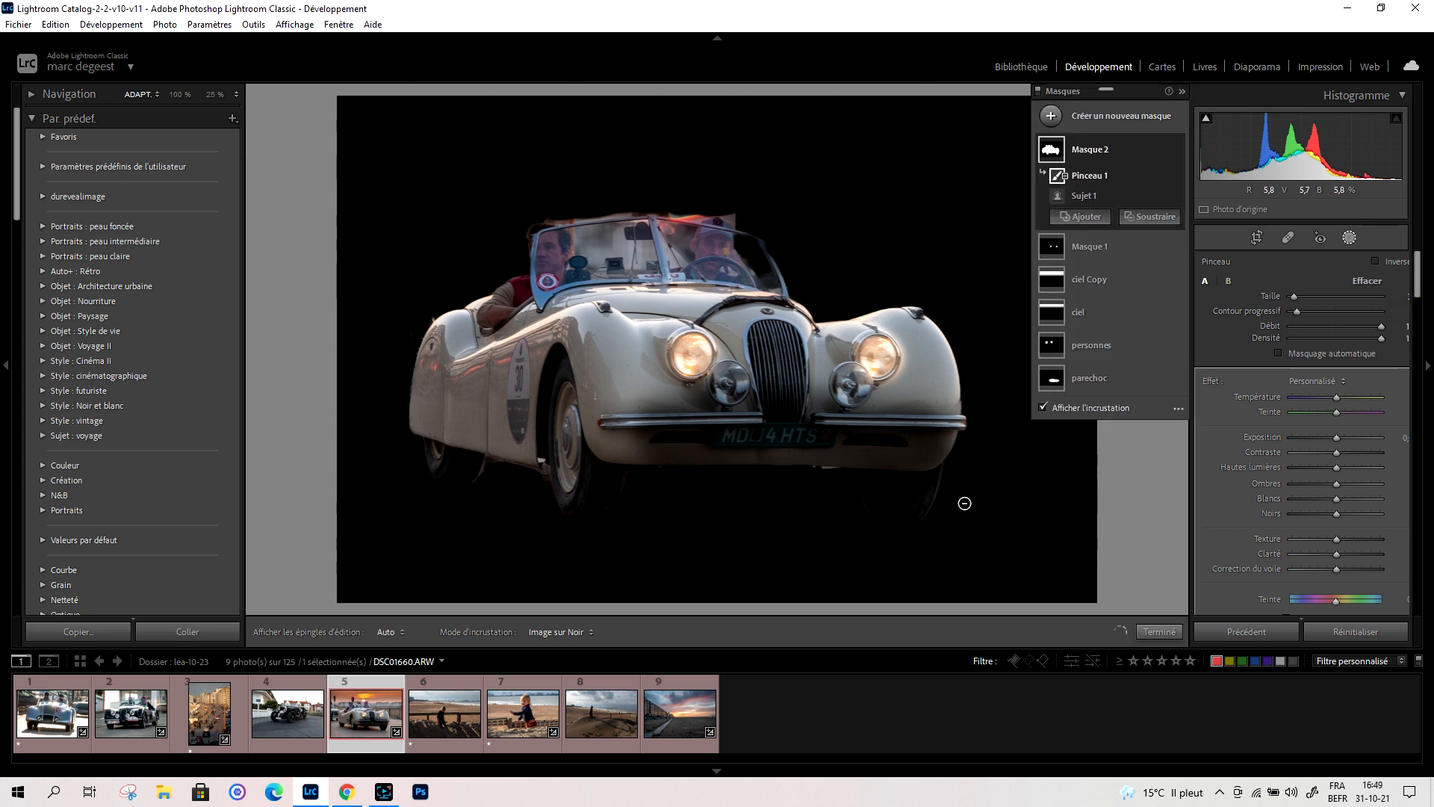
left_click(733, 212)
Compare the mask in the Incrustation couleur and Image sur blanc overlay modes, and return to Image sur Noir
left_click(1178, 410)
left_click(1200, 421)
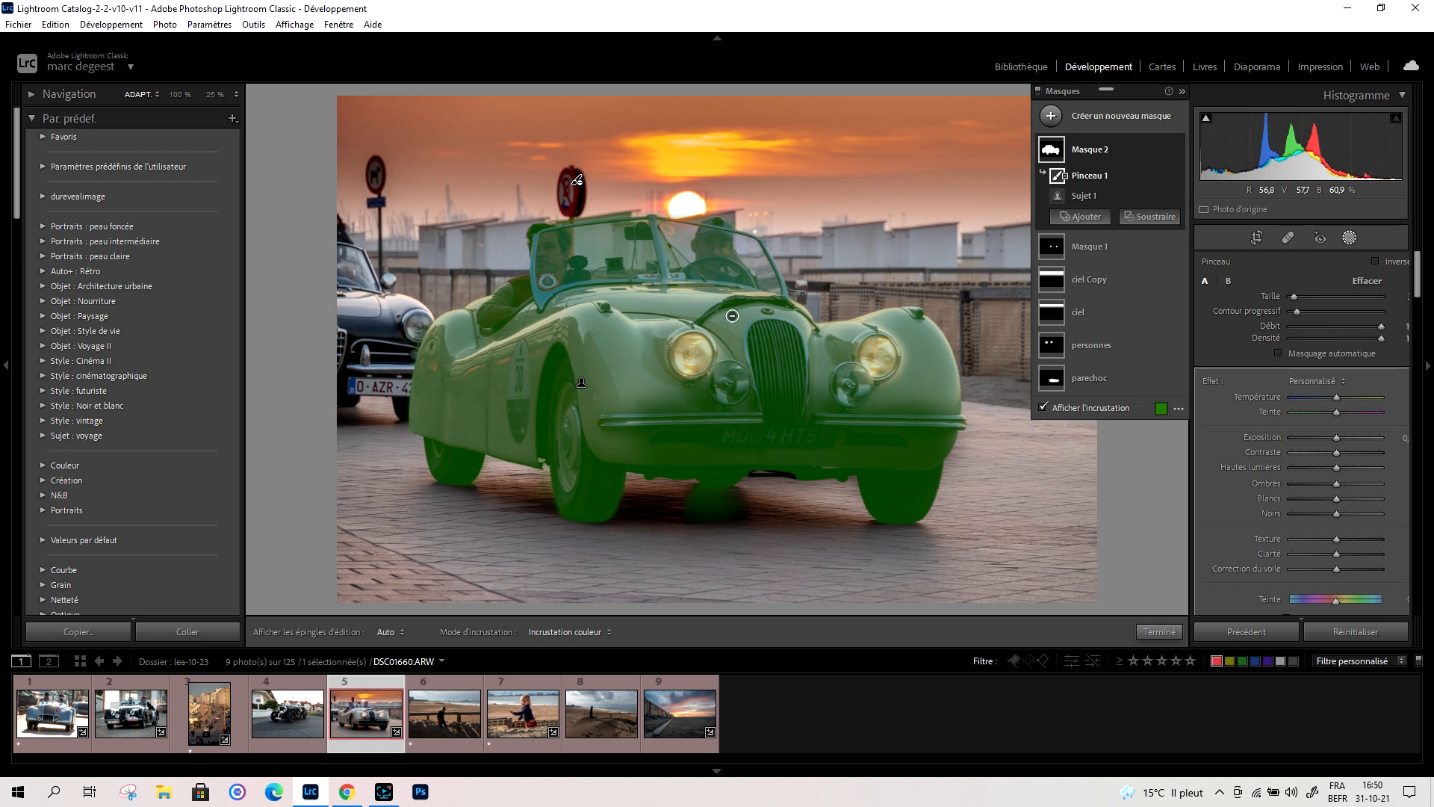
left_click(1179, 409)
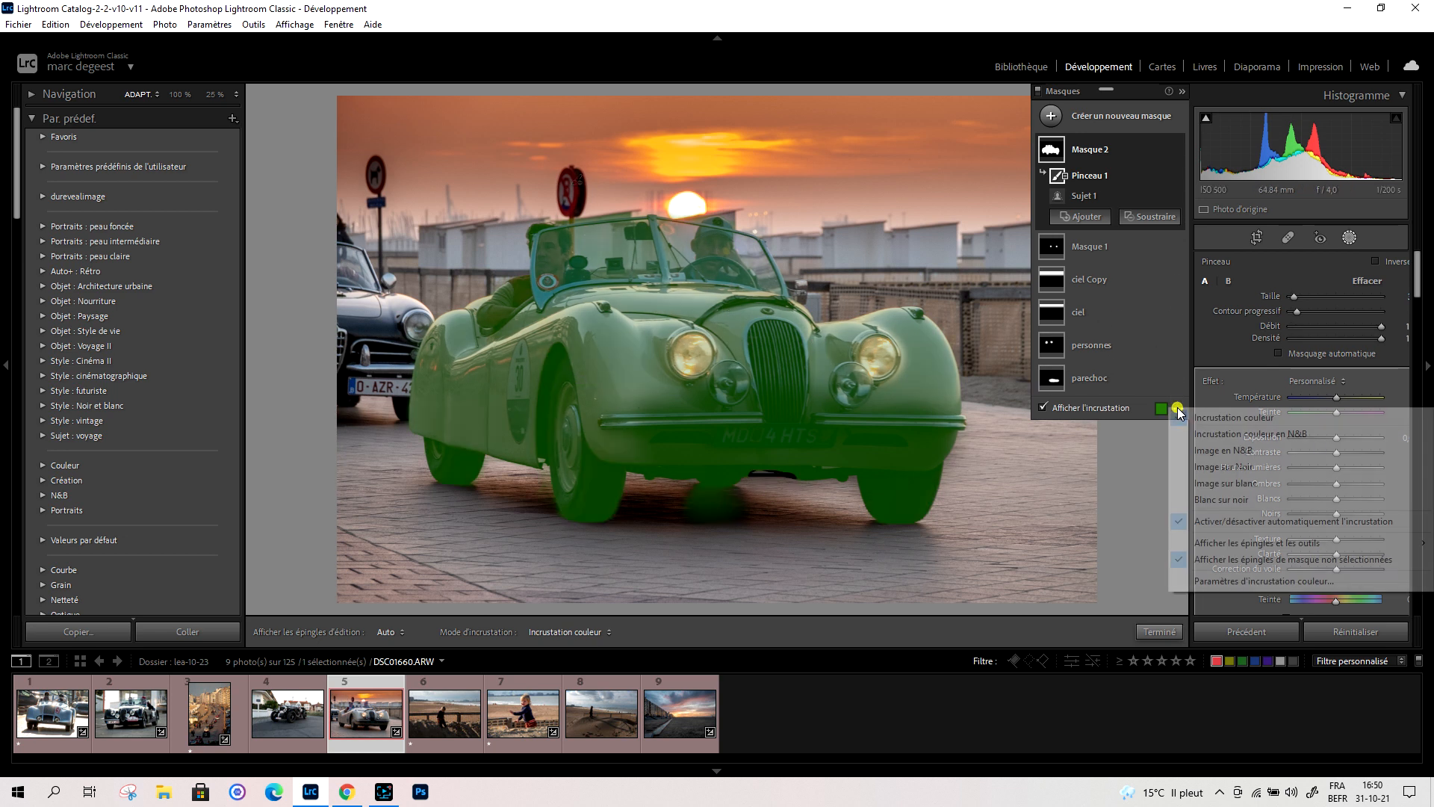
left_click(1214, 484)
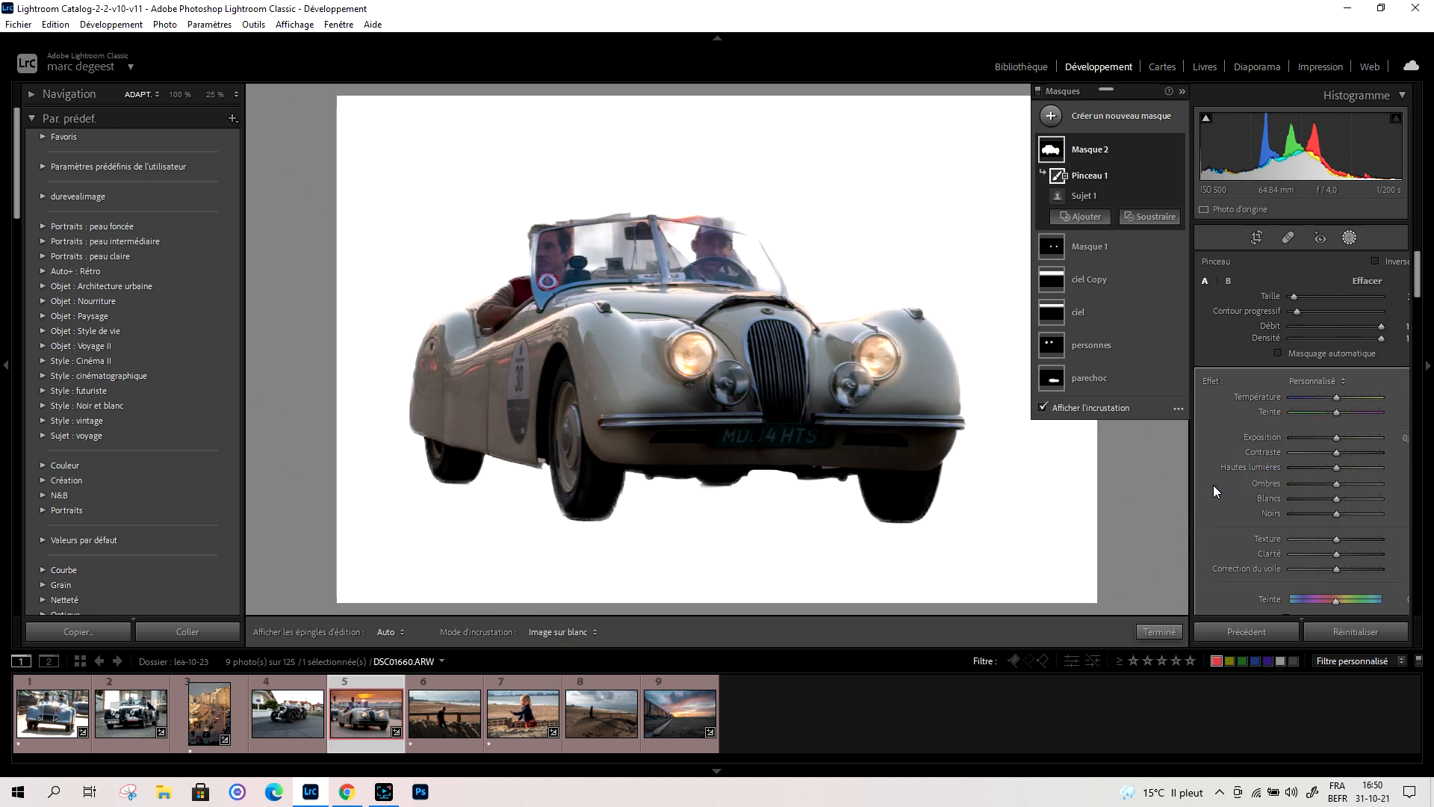
left_click(1178, 408)
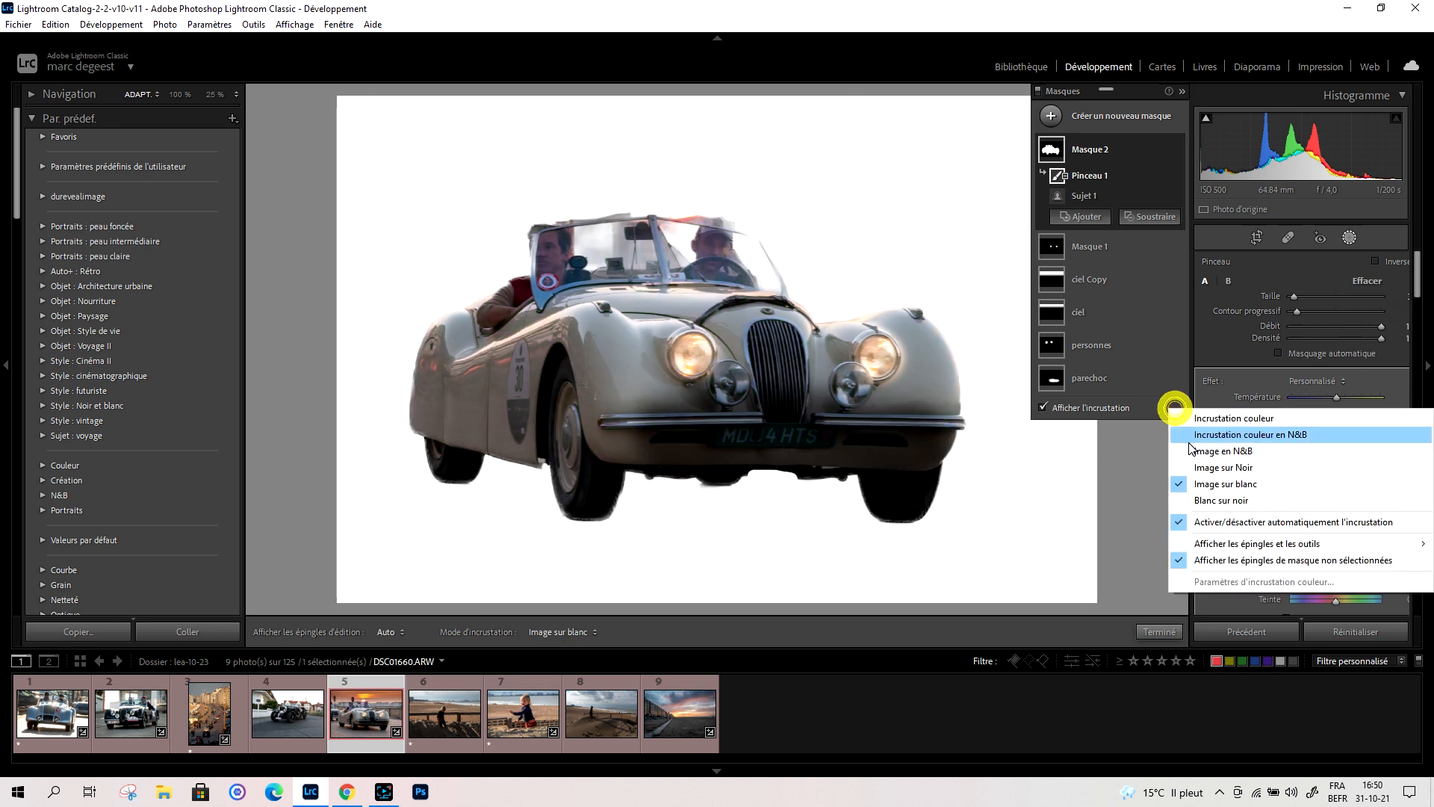
left_click(1224, 467)
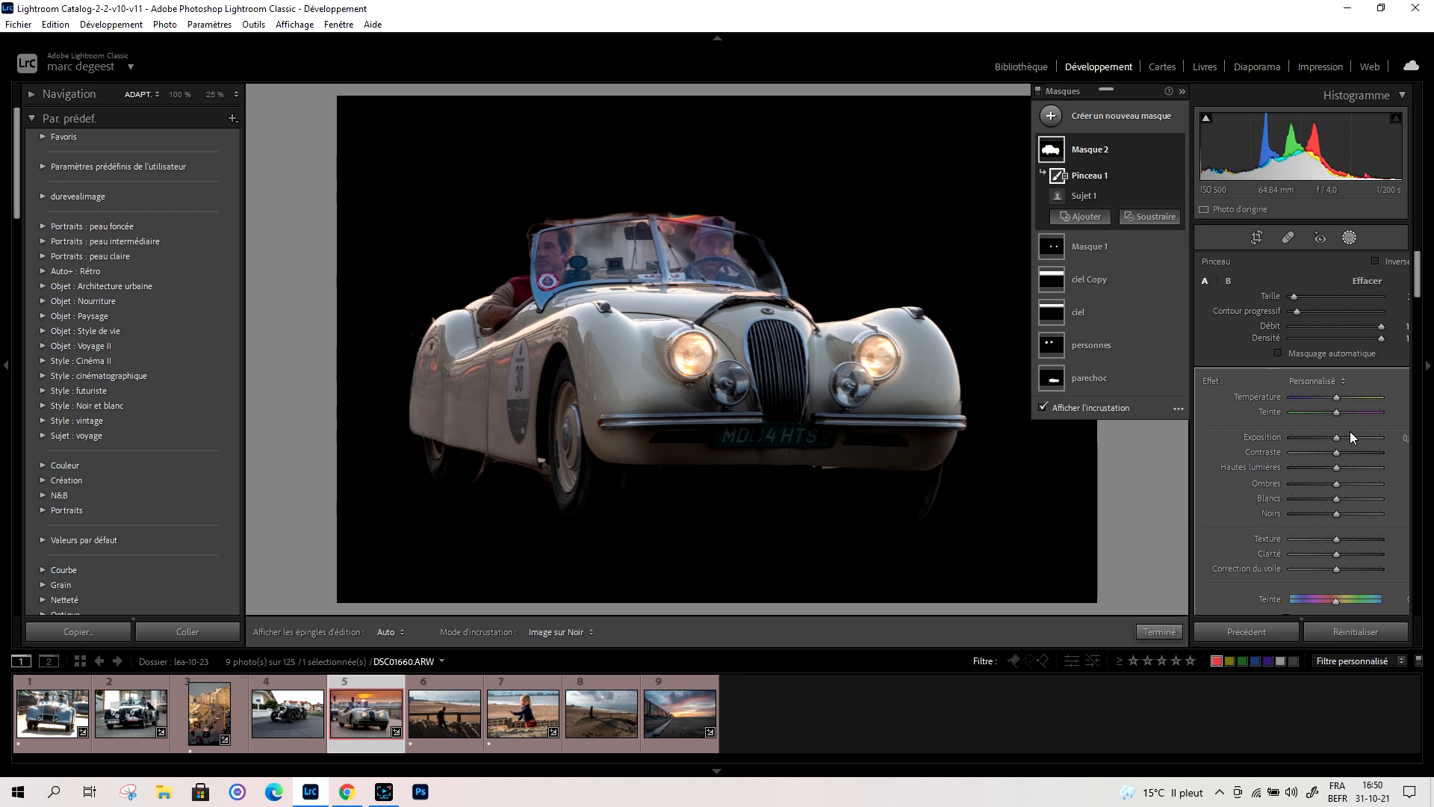
Raise the exposure of Masque 2 slightly to brighten the car, and preview the area it covers
left_click_drag(1336, 438, 1342, 432)
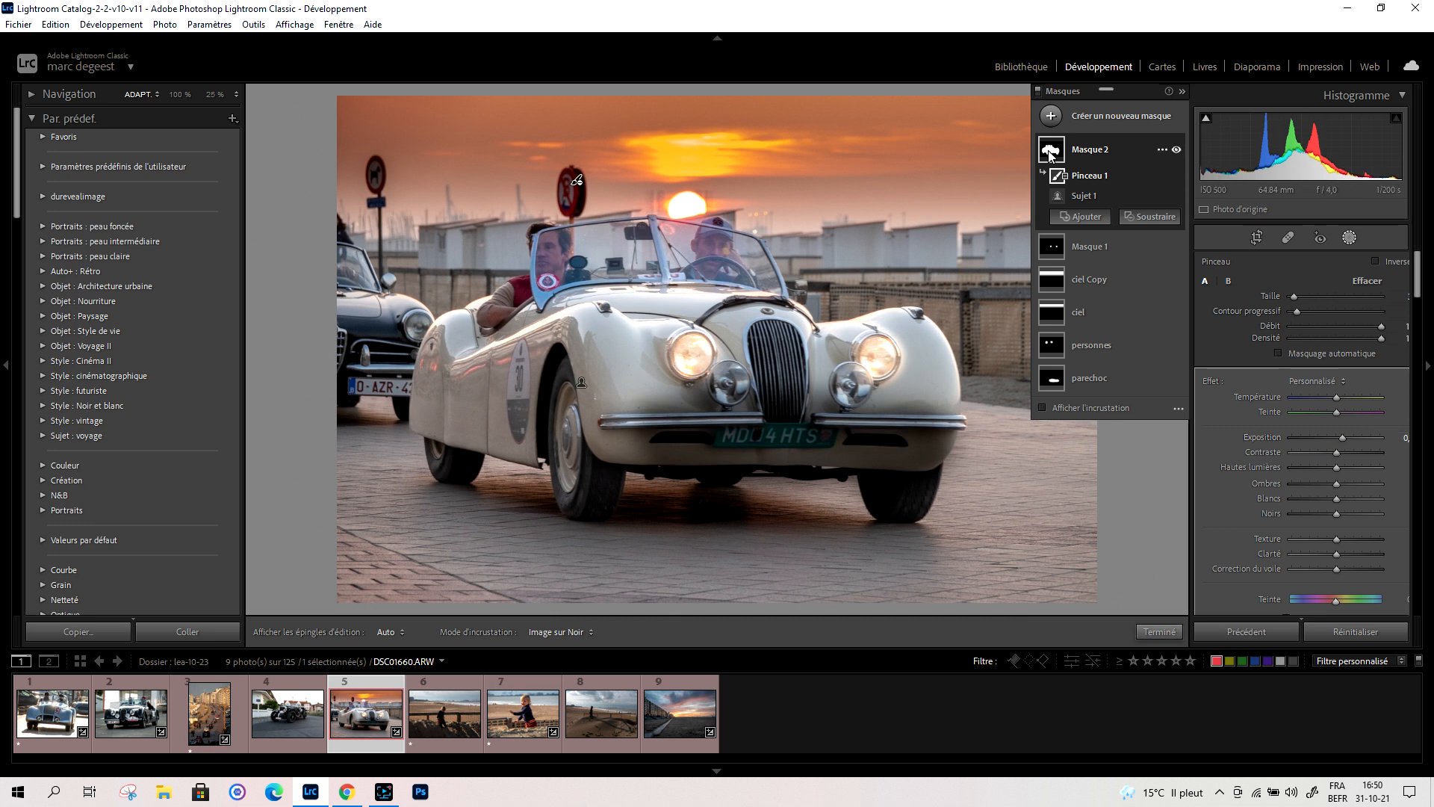
mouse_move(1052, 154)
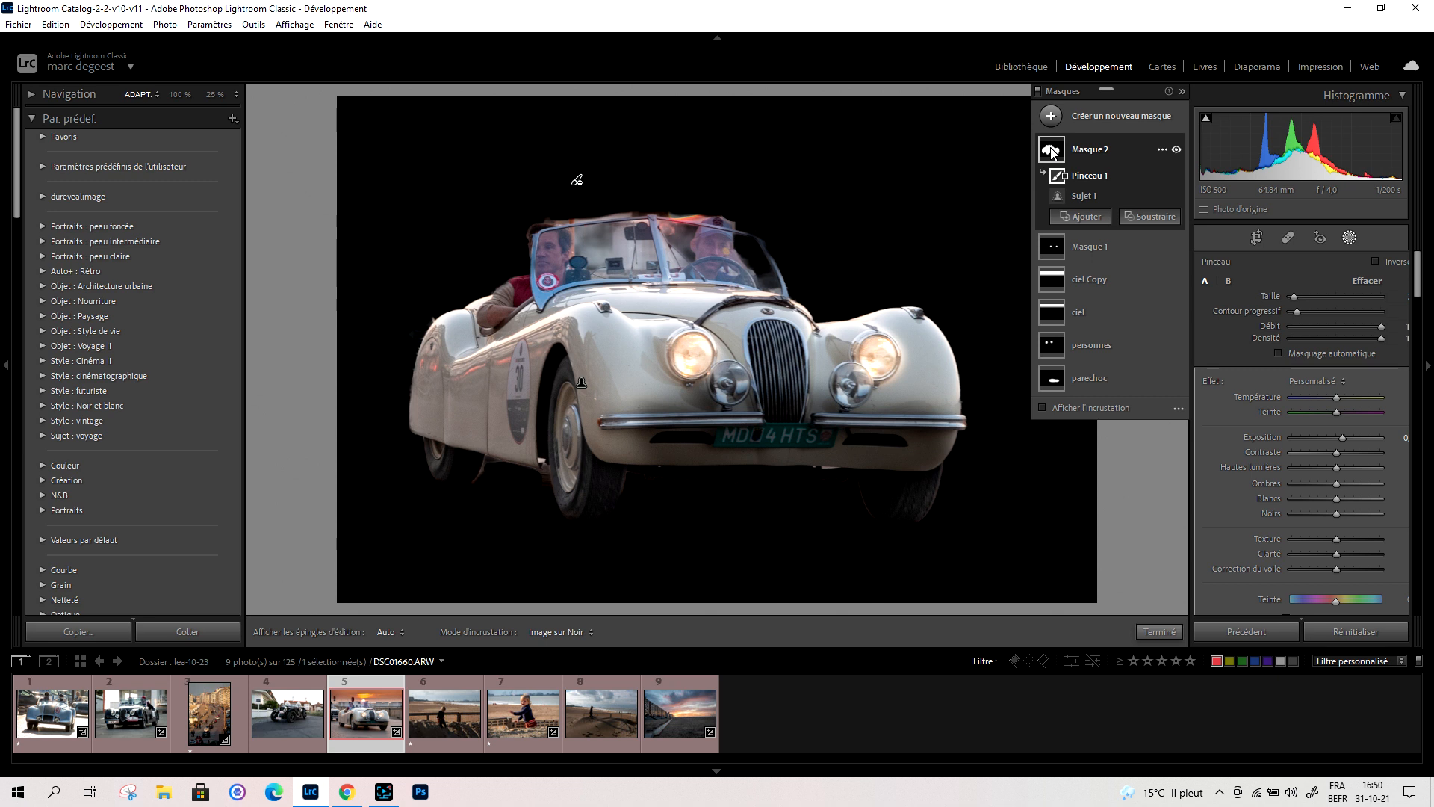
mouse_move(1063, 183)
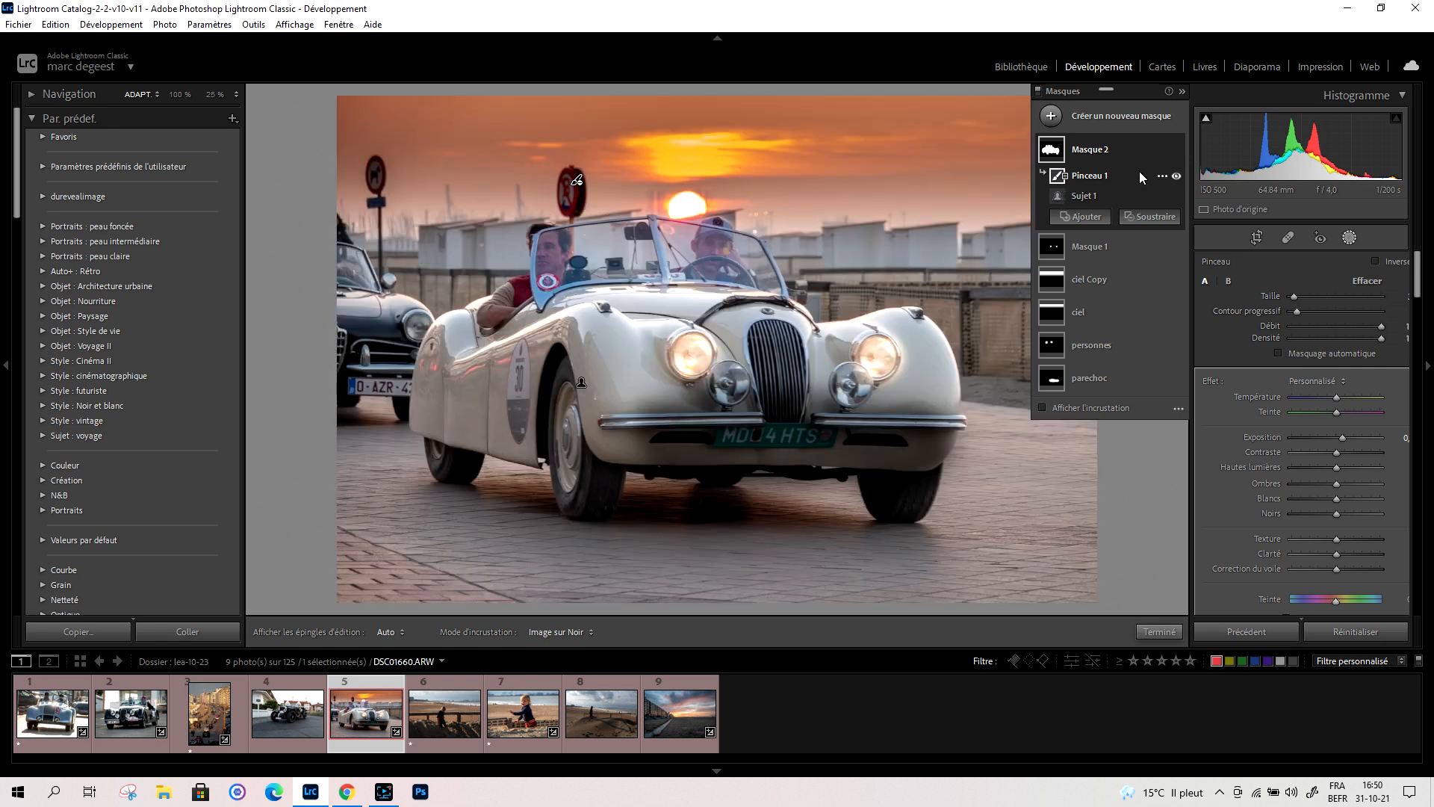
Hide and show the Pinceau 1 component of Masque 2 to compare its effect
left_click(1177, 177)
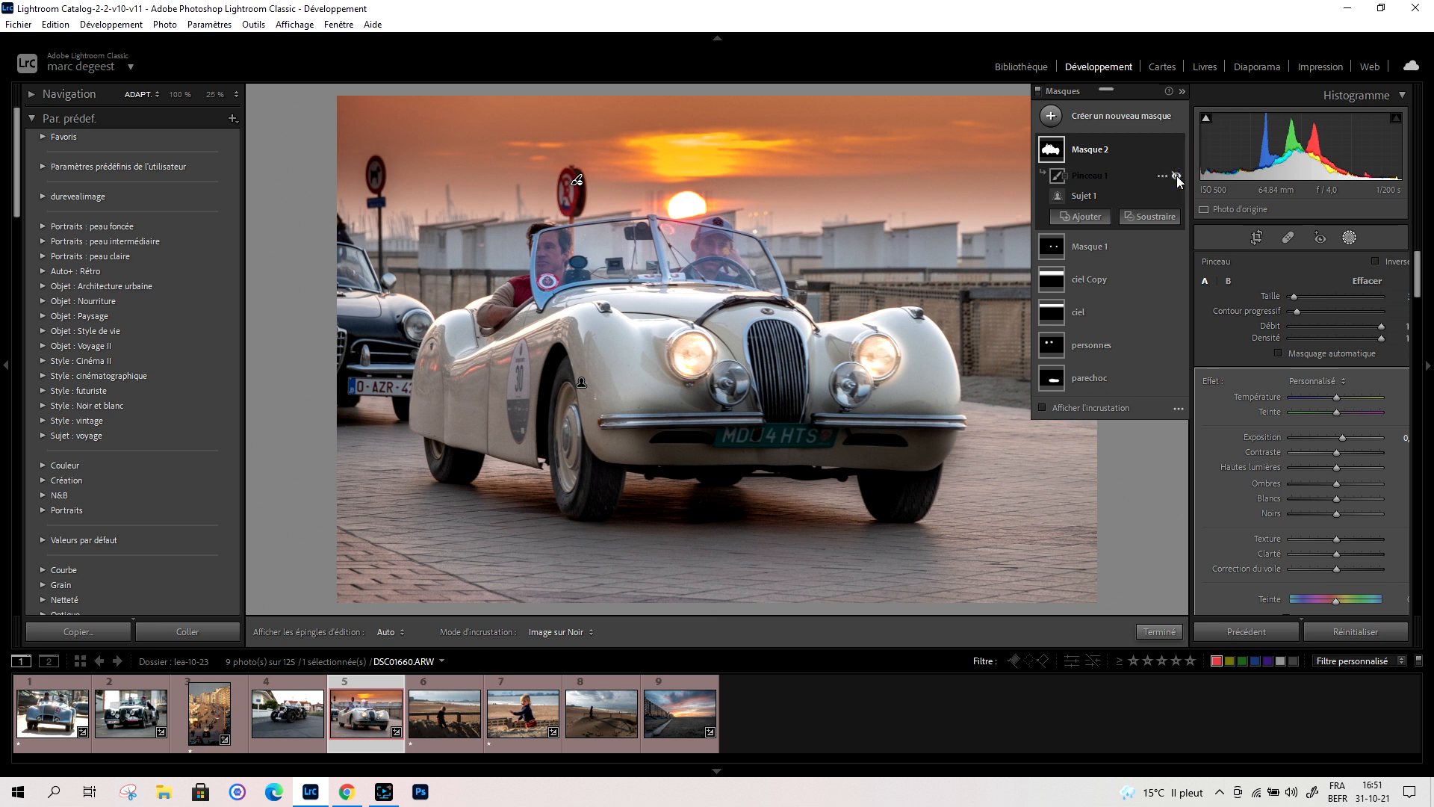
left_click(1177, 176)
left_click(1177, 177)
left_click(1176, 177)
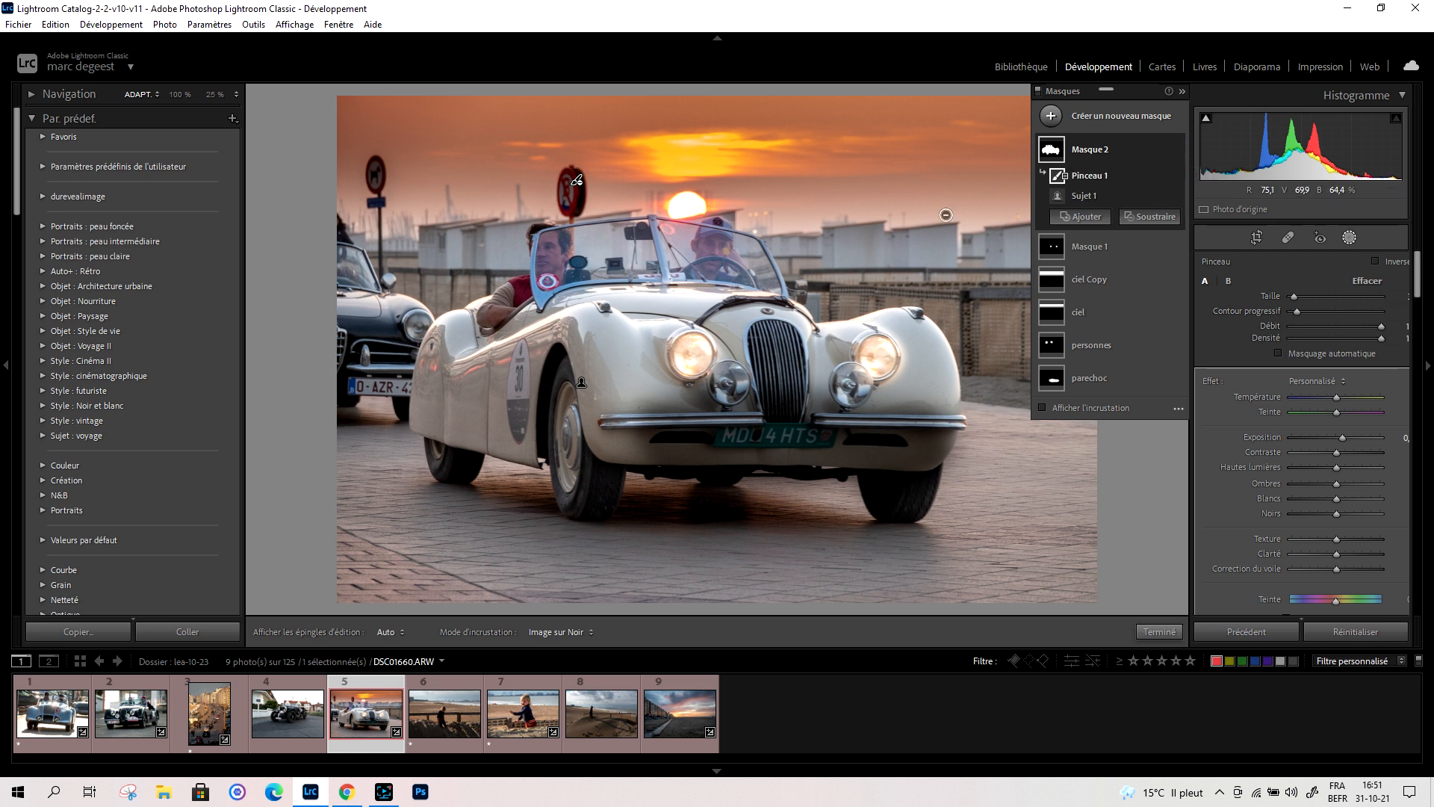
Toggle the visibility of Masque 2 to compare the car with and without its adjustment, leave it hidden and preview the parechoc mask
left_click(1177, 149)
left_click(1177, 149)
left_click(1177, 149)
left_click(1177, 150)
left_click(1178, 149)
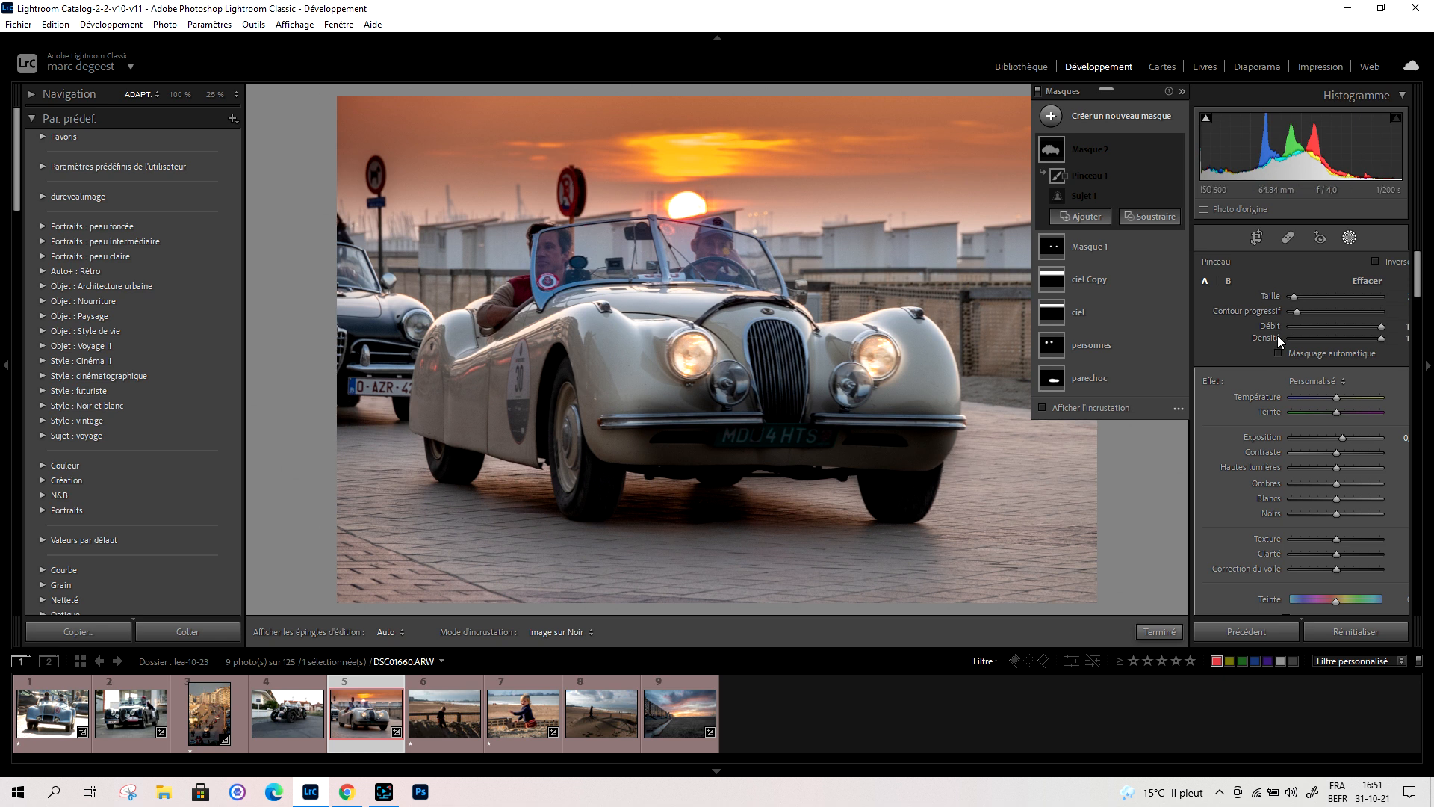
mouse_move(1041, 384)
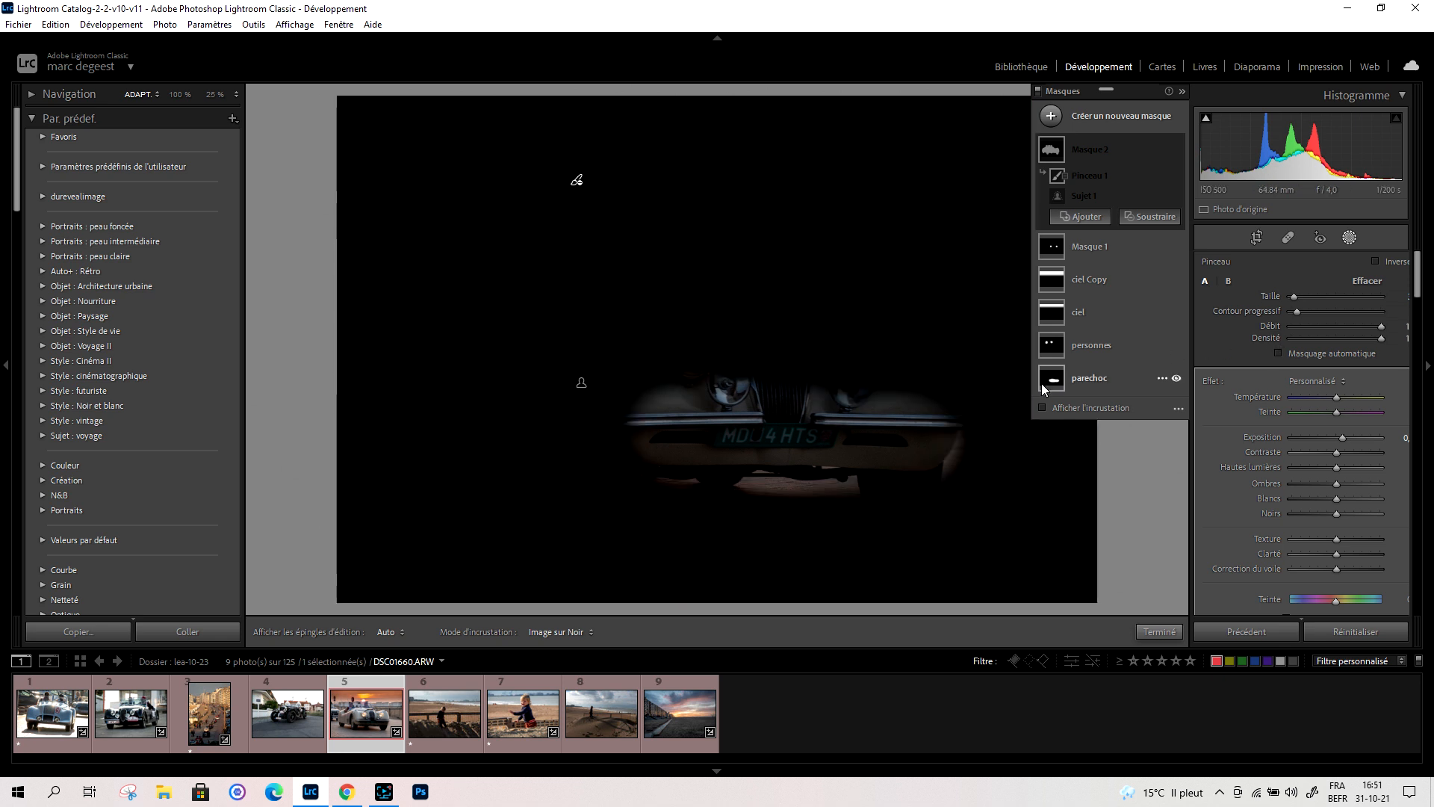